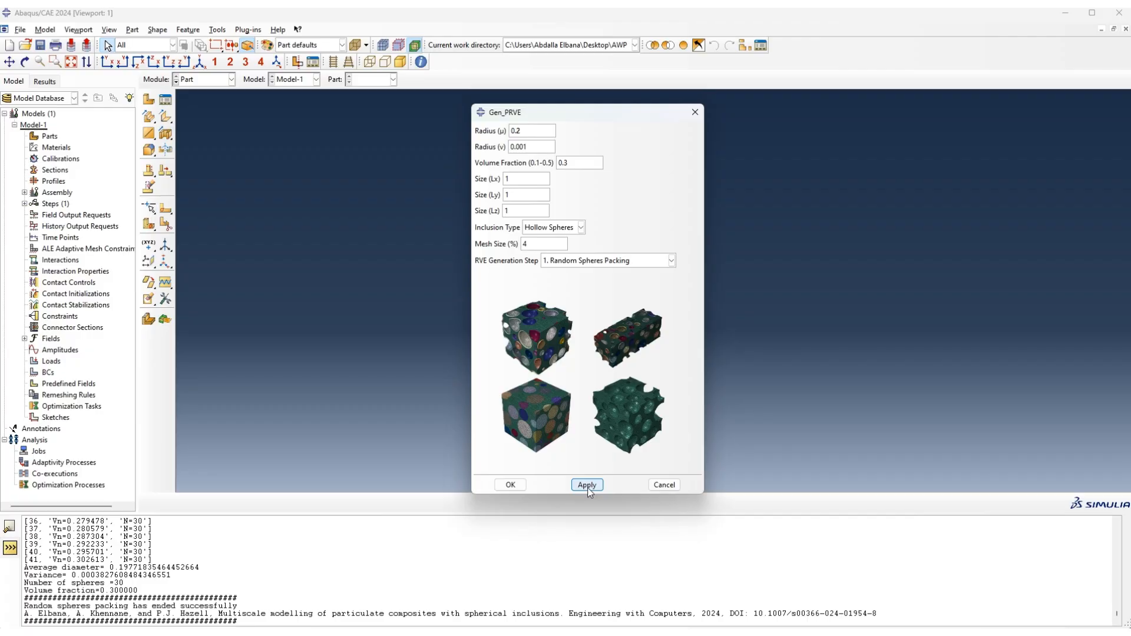
Run the 2. Create RVE Geometry generation step with Hollow Spheres as the inclusion type.
drag(168, 591, 27, 570)
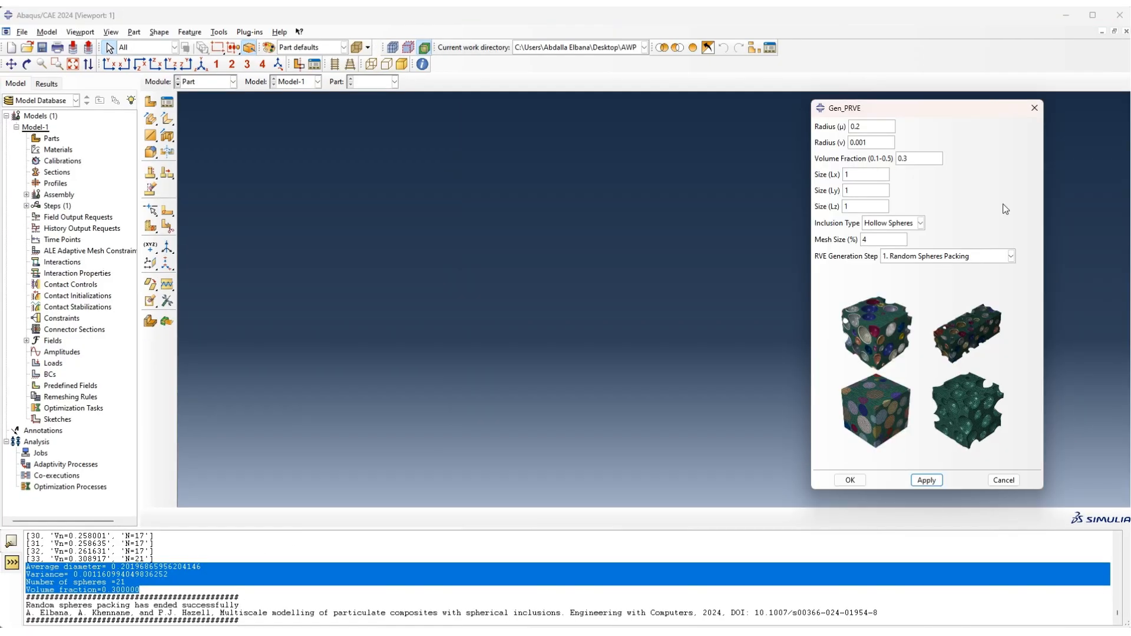
click(921, 224)
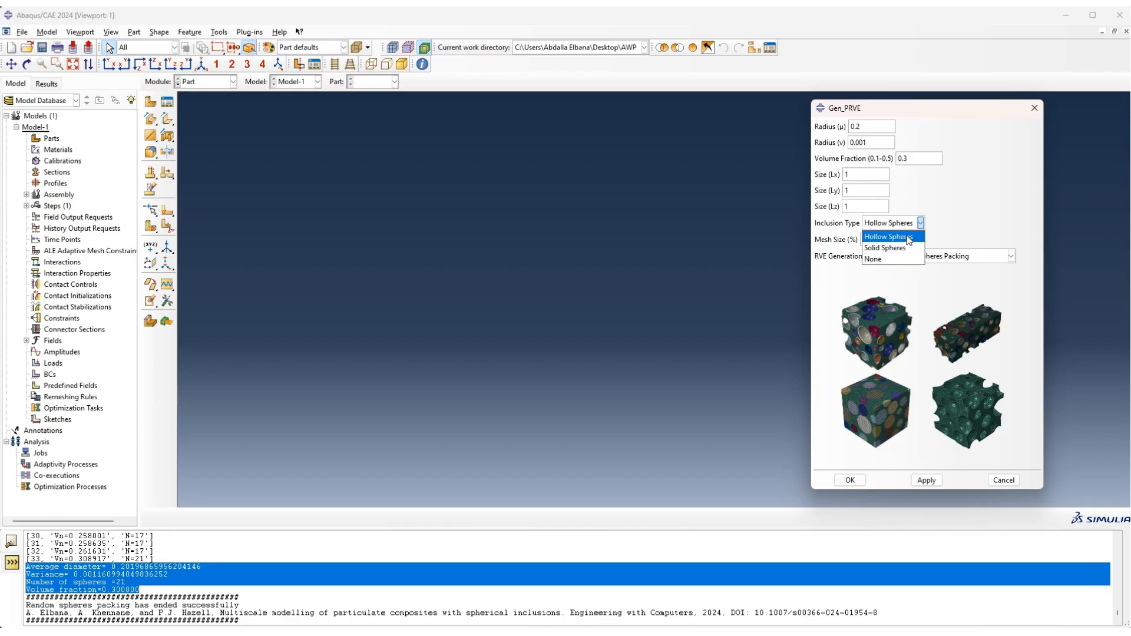
click(909, 237)
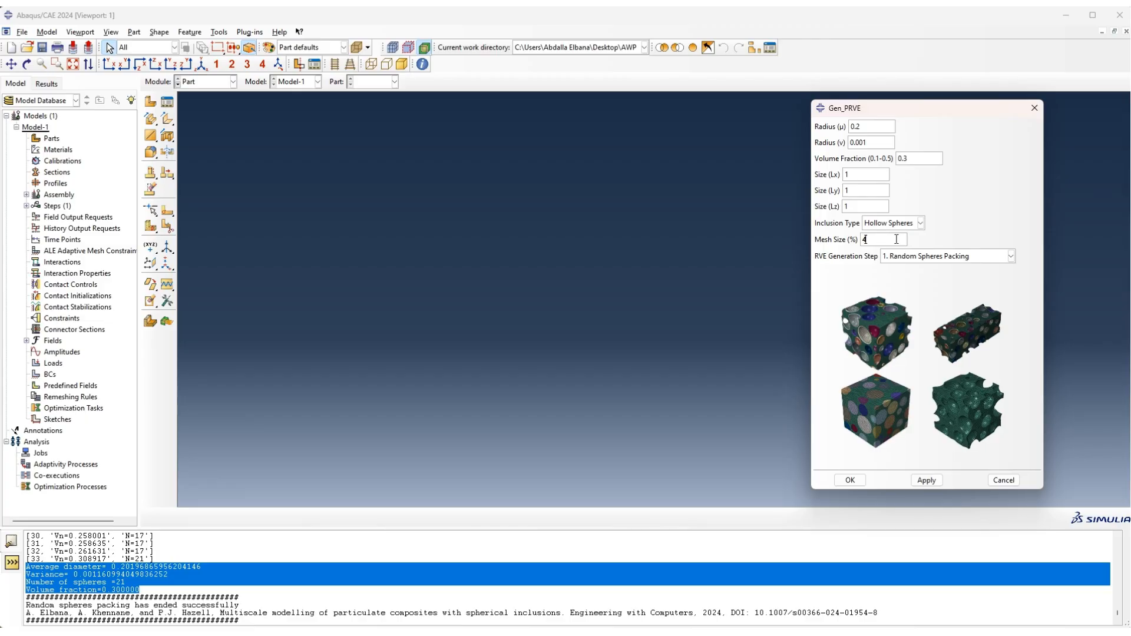
click(955, 255)
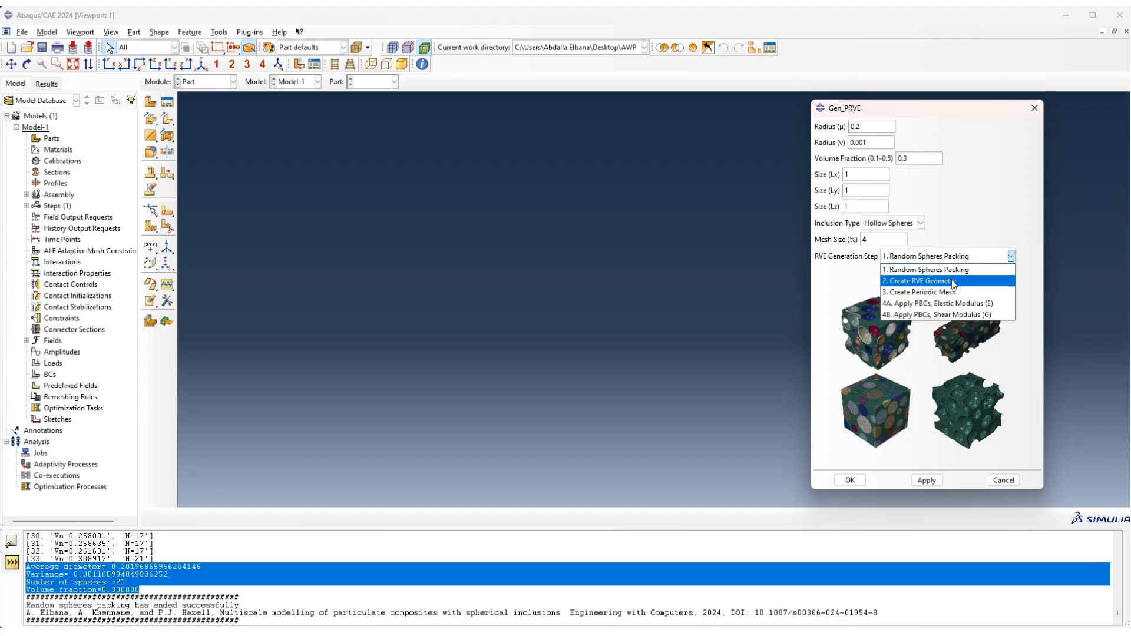
click(953, 281)
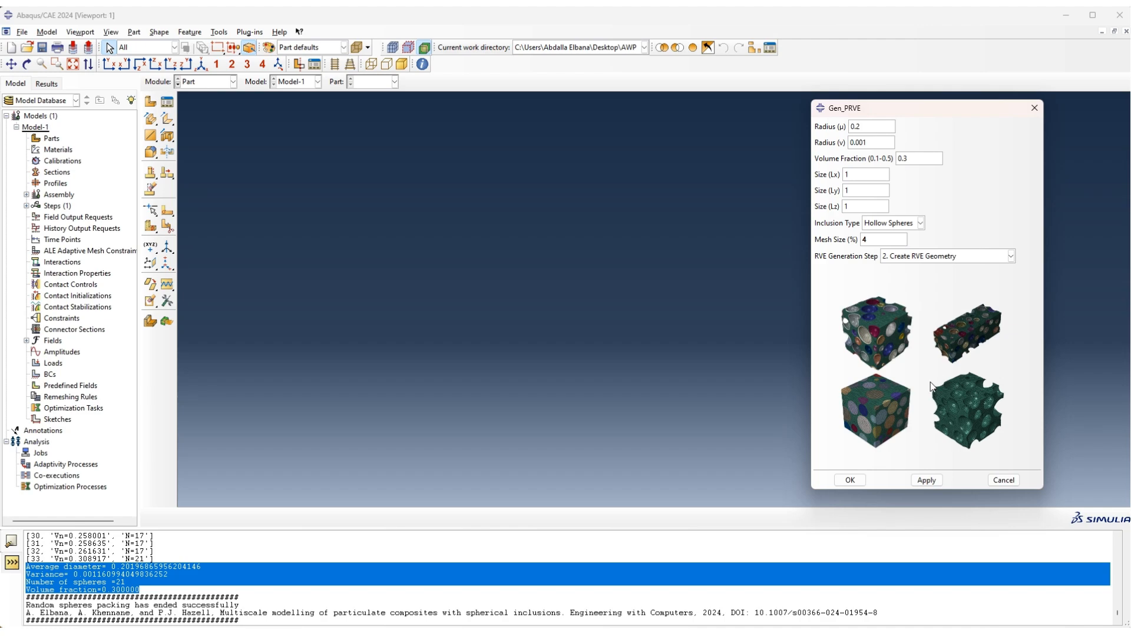
click(926, 480)
click(926, 480)
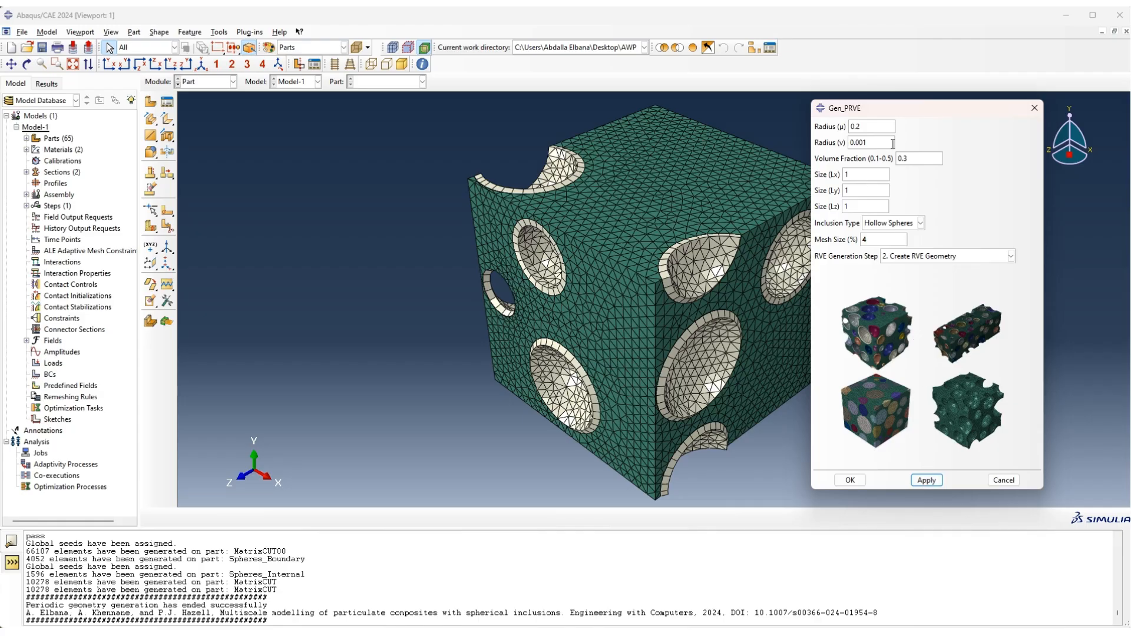
Examine the generated RVE and list the part instances that make up its assembly.
drag(897, 115, 949, 108)
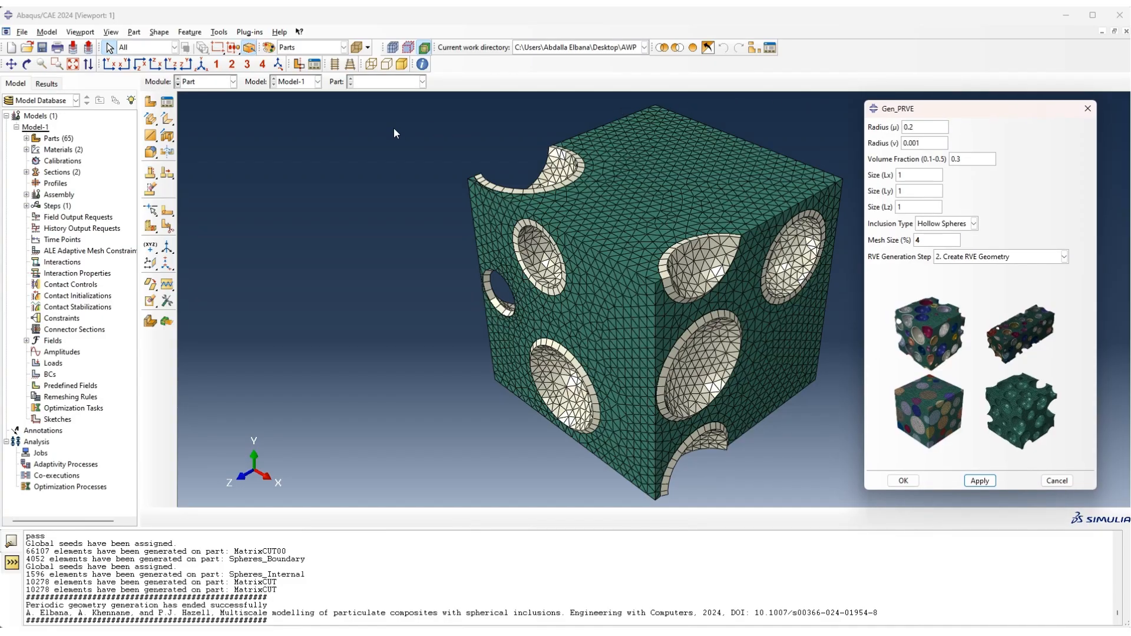
click(27, 195)
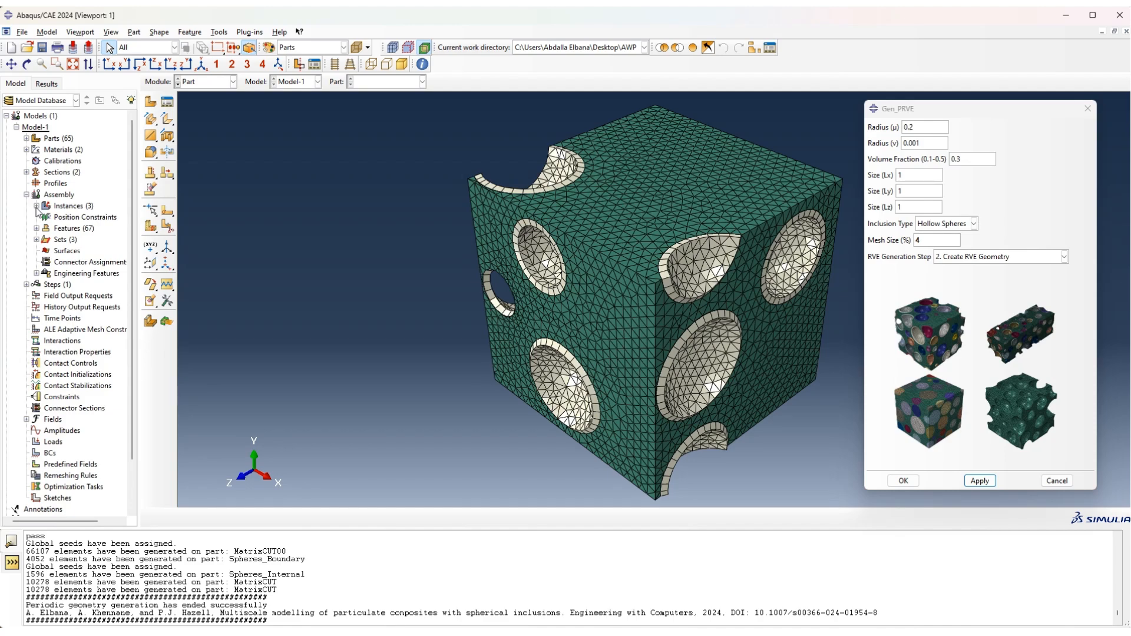
click(37, 206)
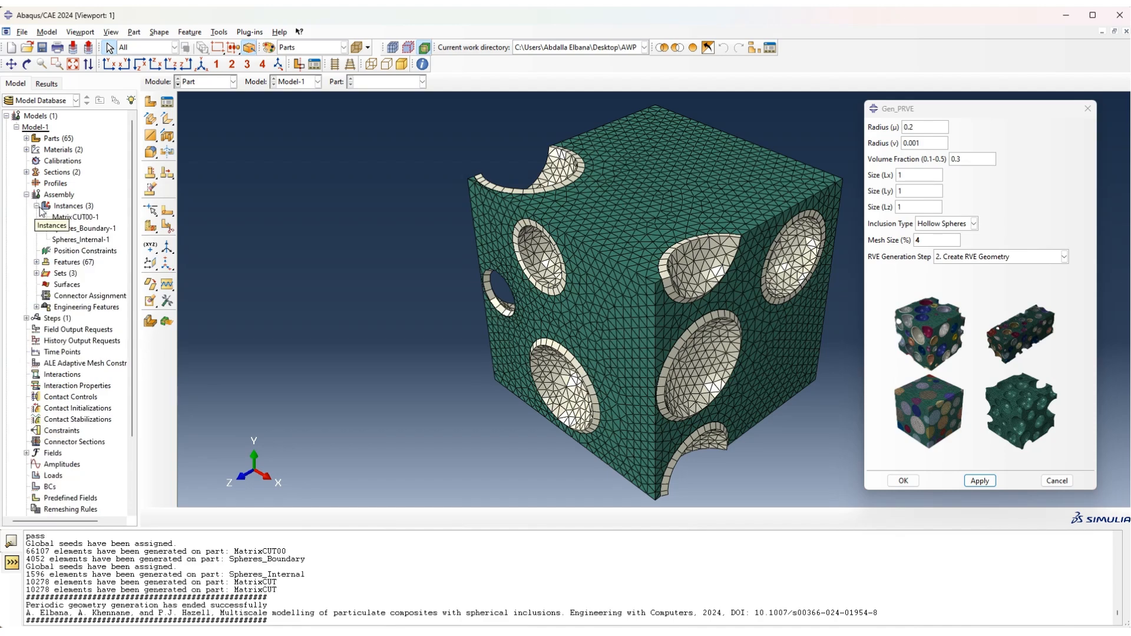
click(228, 81)
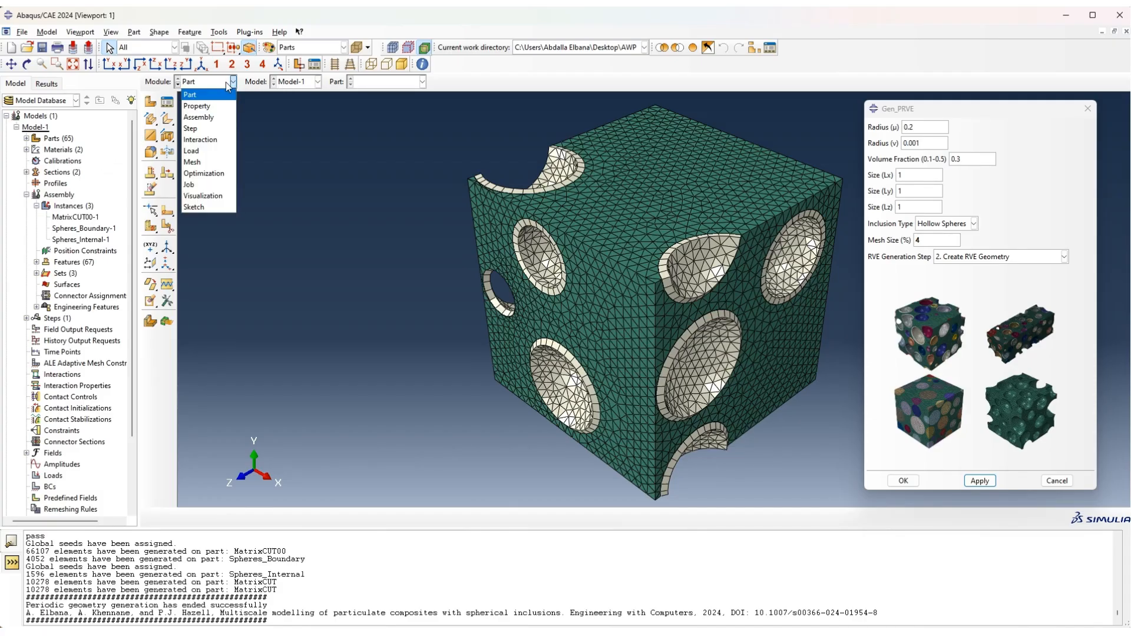
click(225, 83)
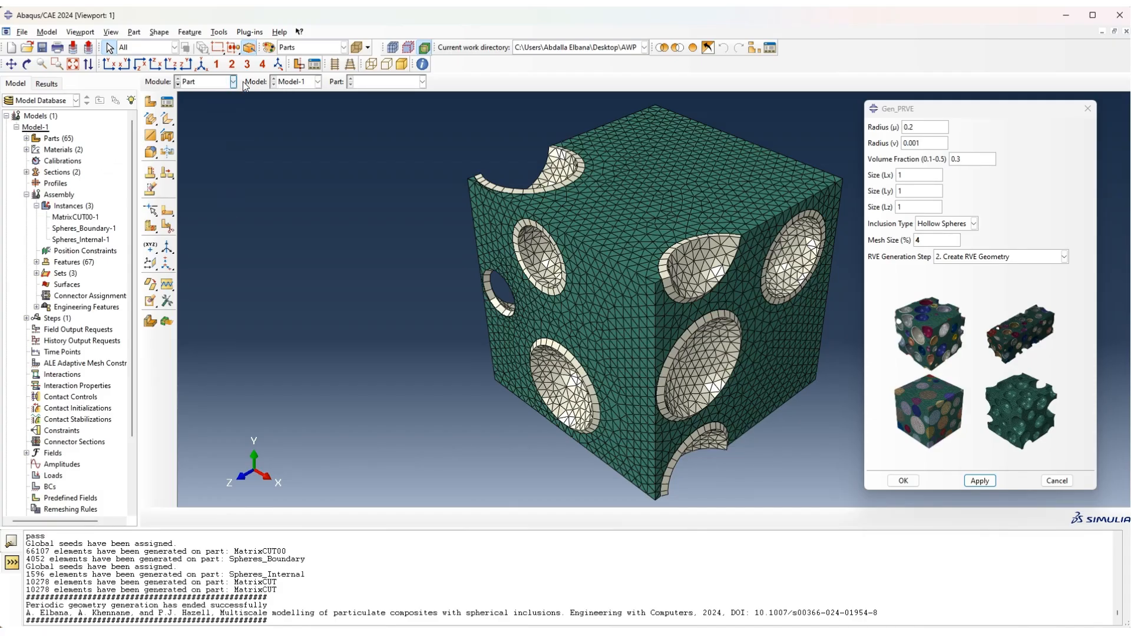
Query the mass properties of the entire MatrixCUT00 part and compare its volume with the specified volume fraction.
click(366, 84)
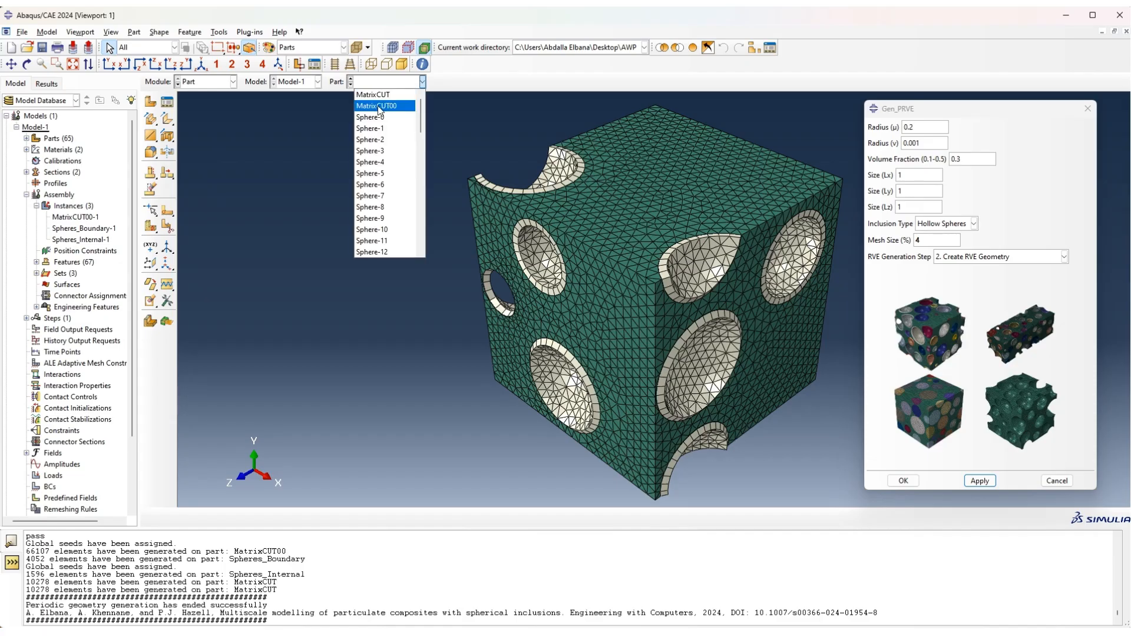
click(380, 106)
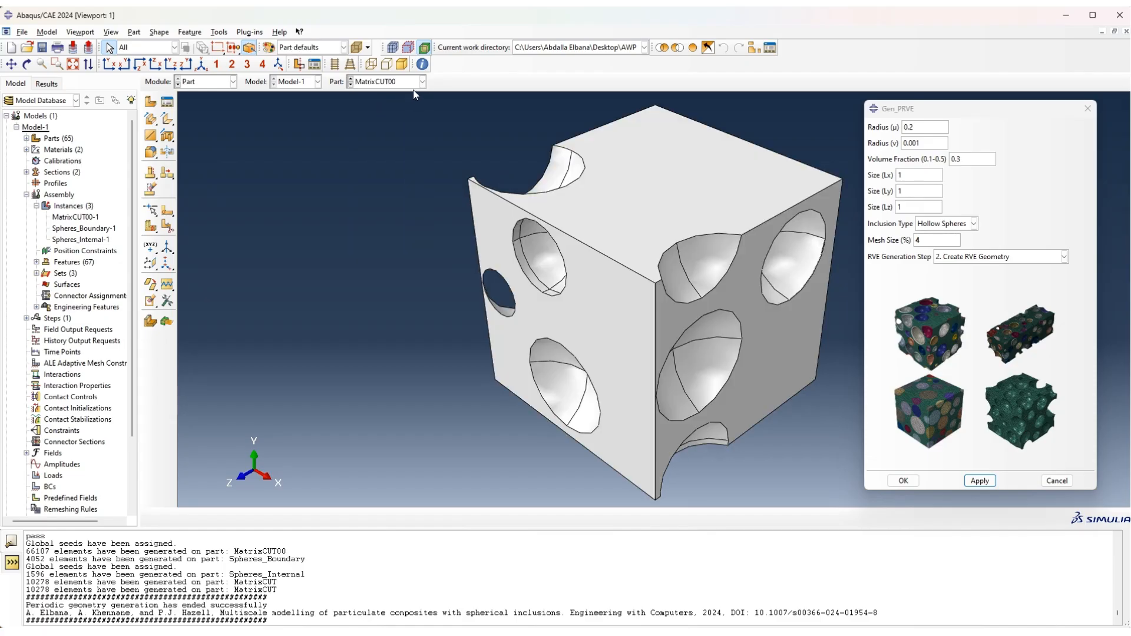
click(422, 65)
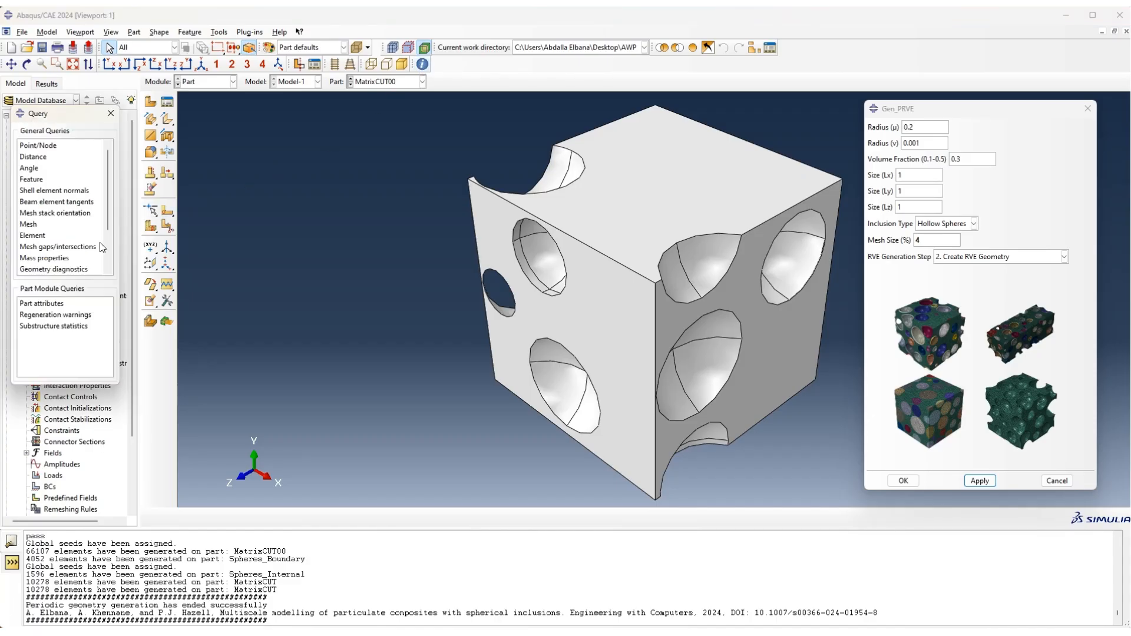
click(45, 258)
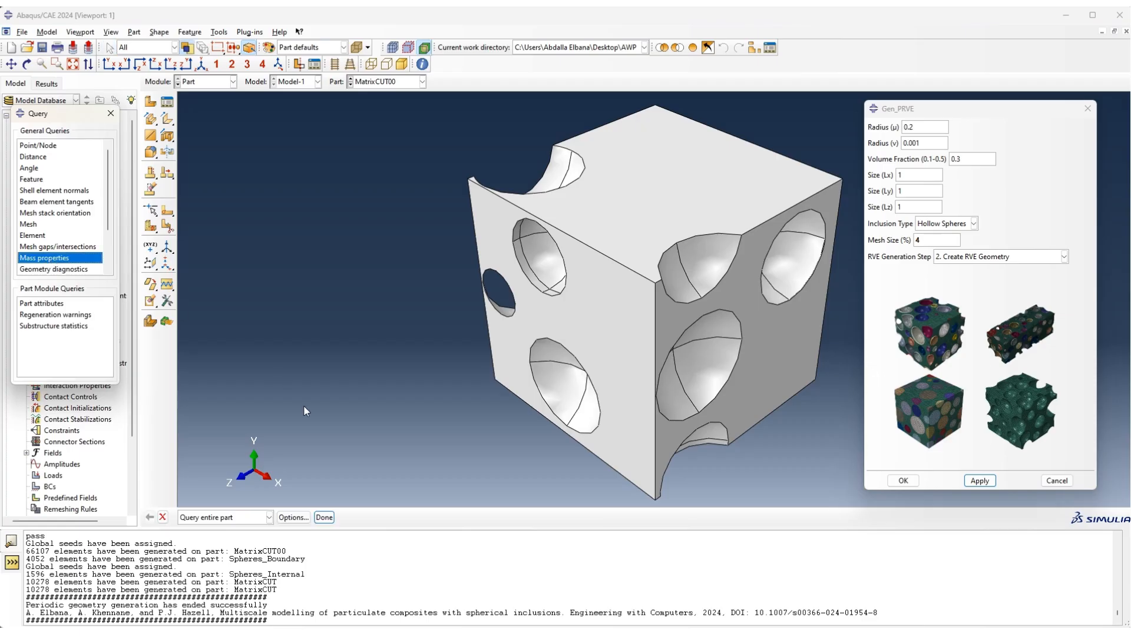
click(324, 518)
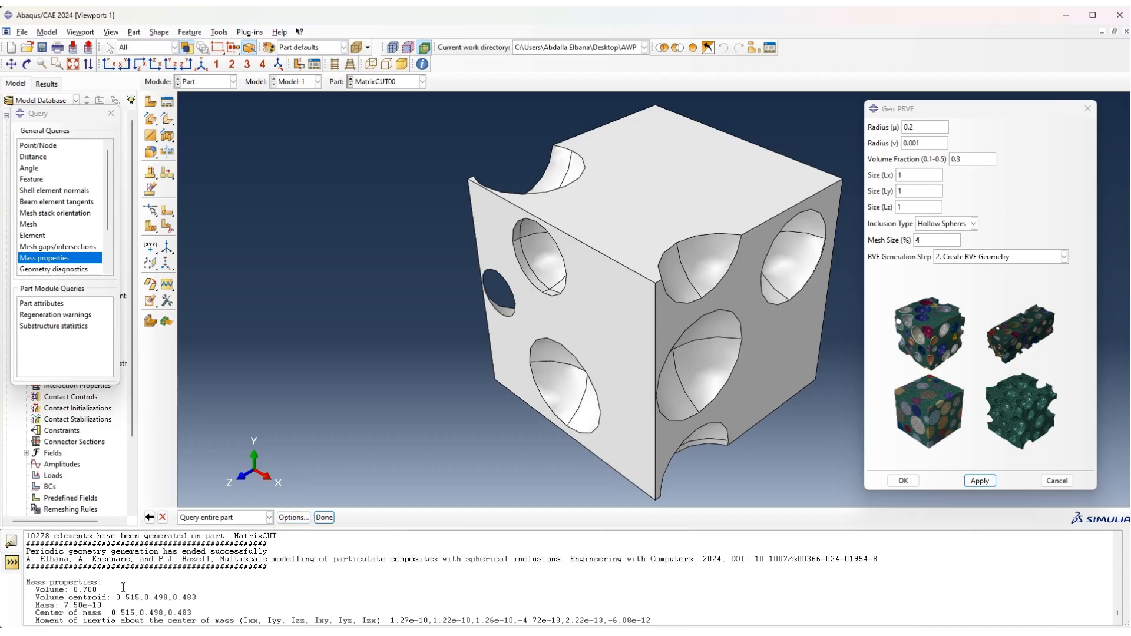
drag(98, 589, 34, 589)
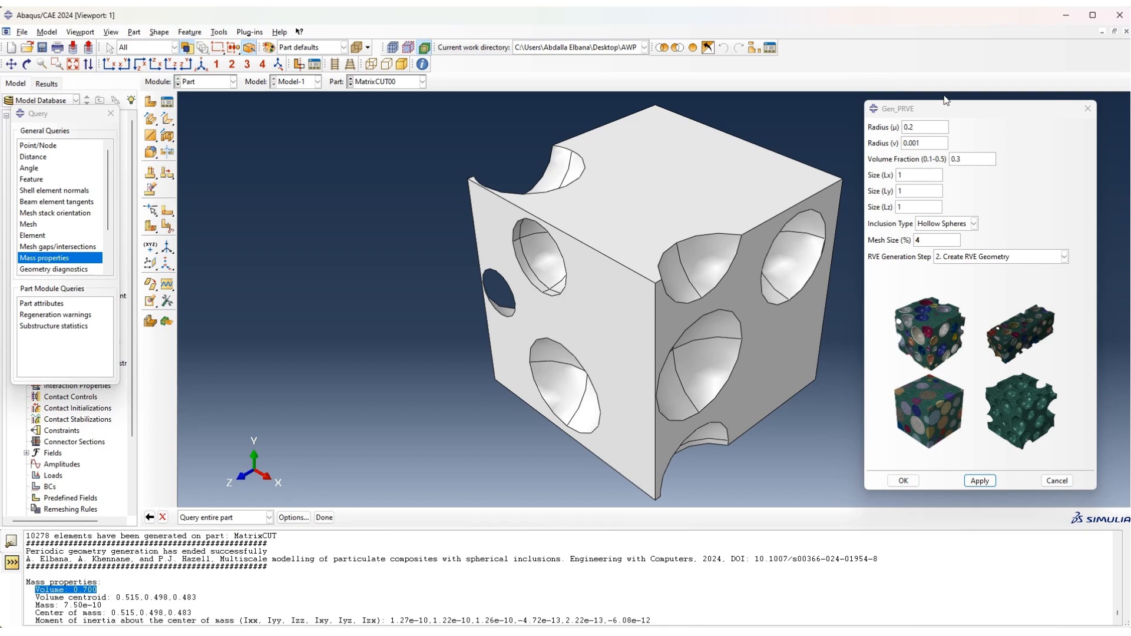
drag(966, 158, 944, 159)
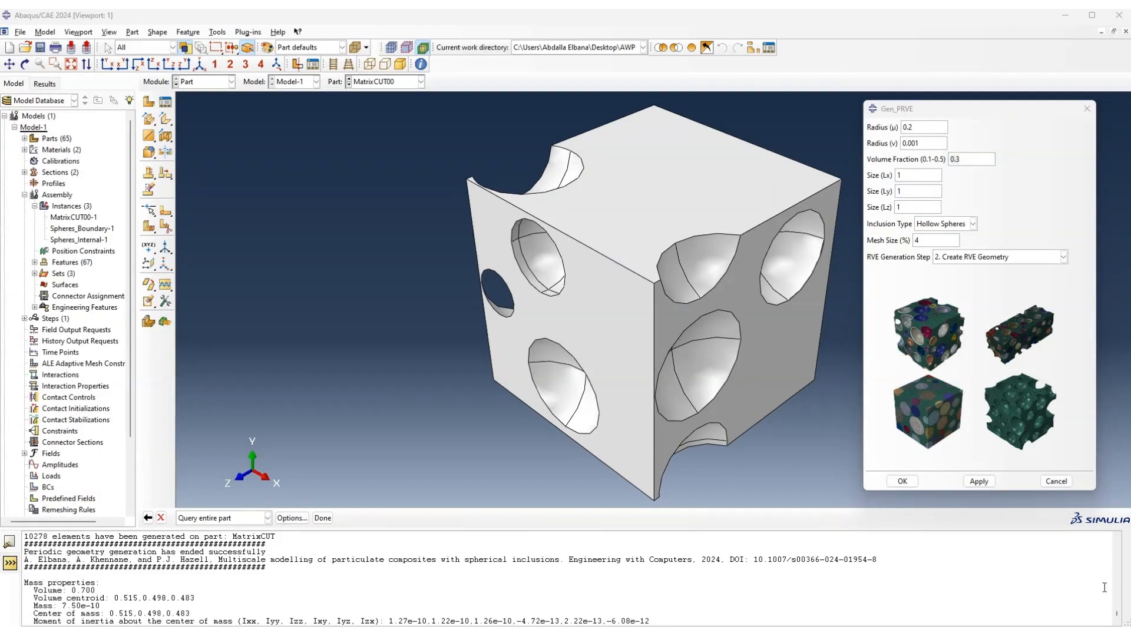
Run the 3. Create Periodic Mesh generation step for the RVE and check its completion message.
click(1028, 203)
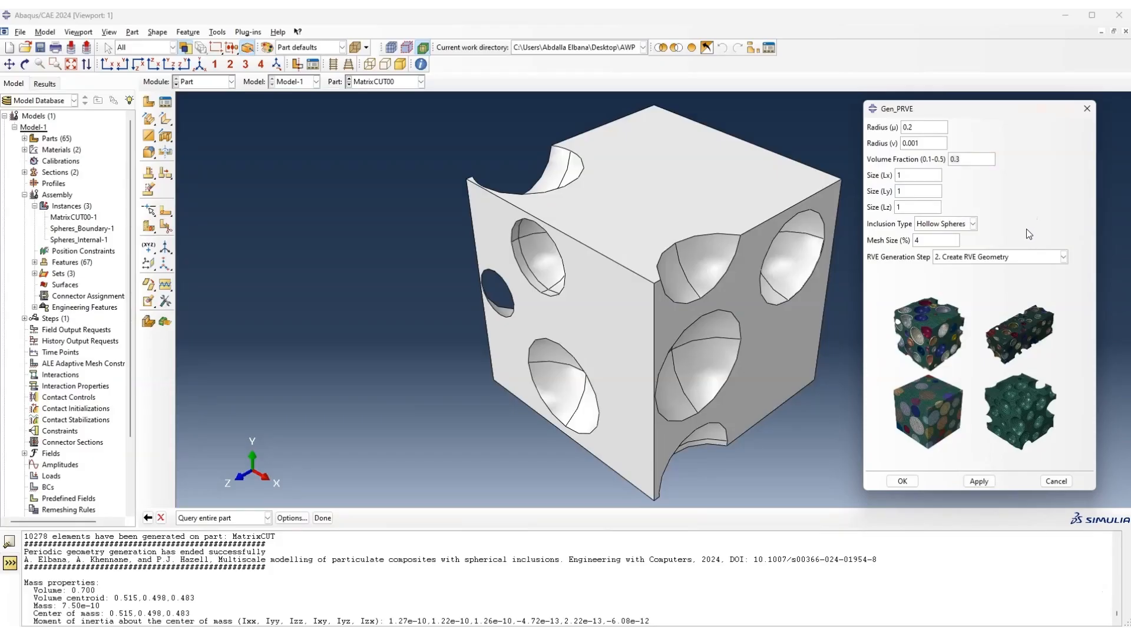
click(1032, 257)
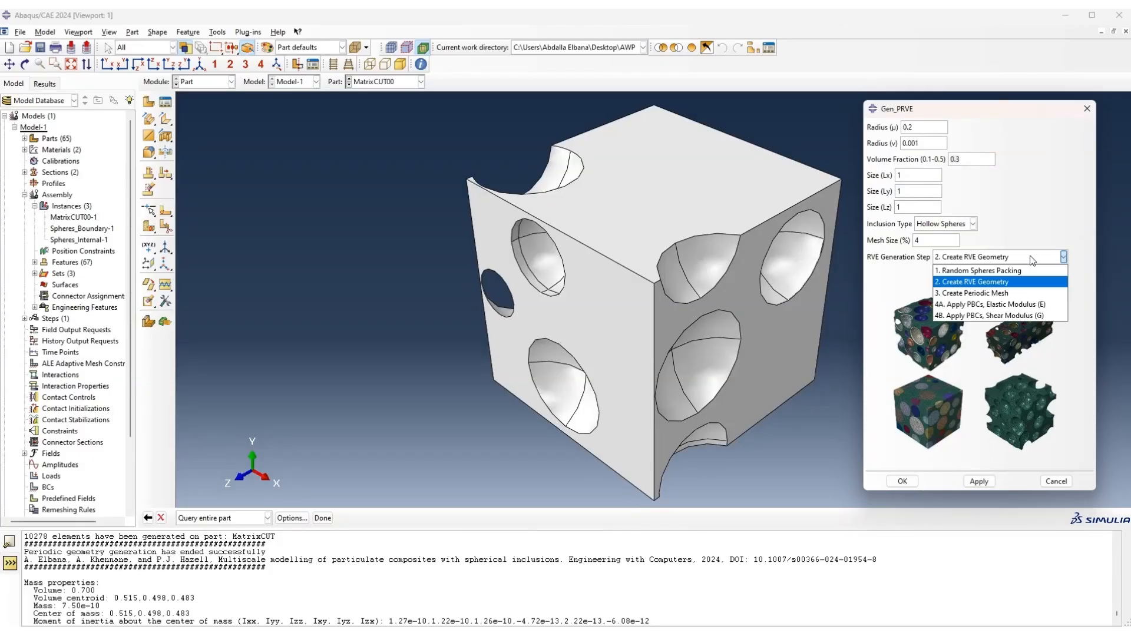
click(1032, 293)
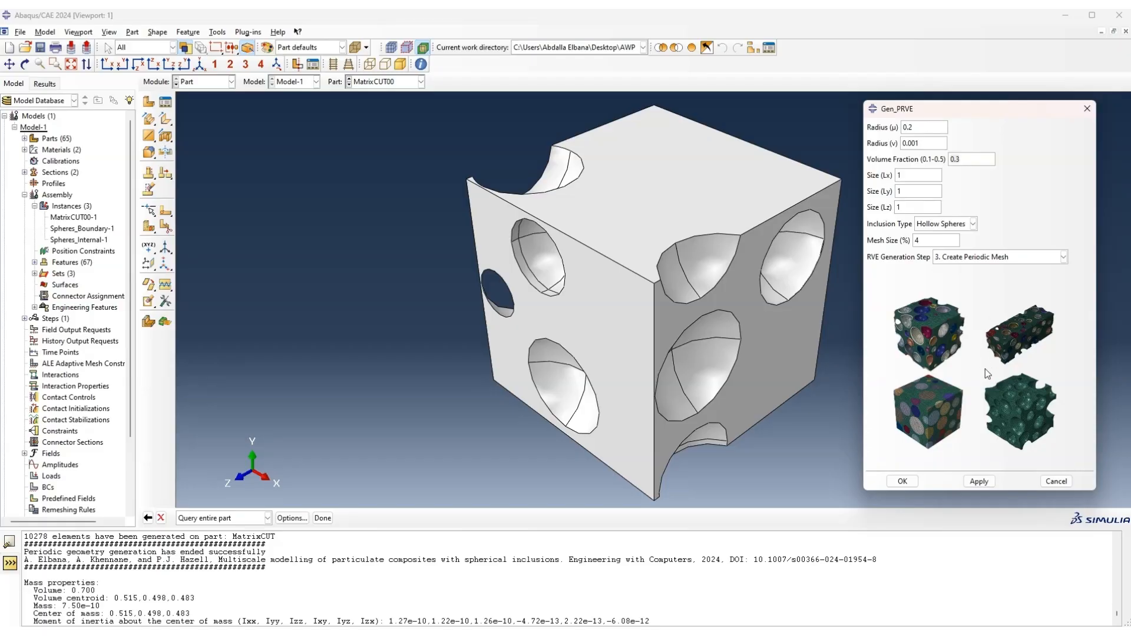
click(976, 483)
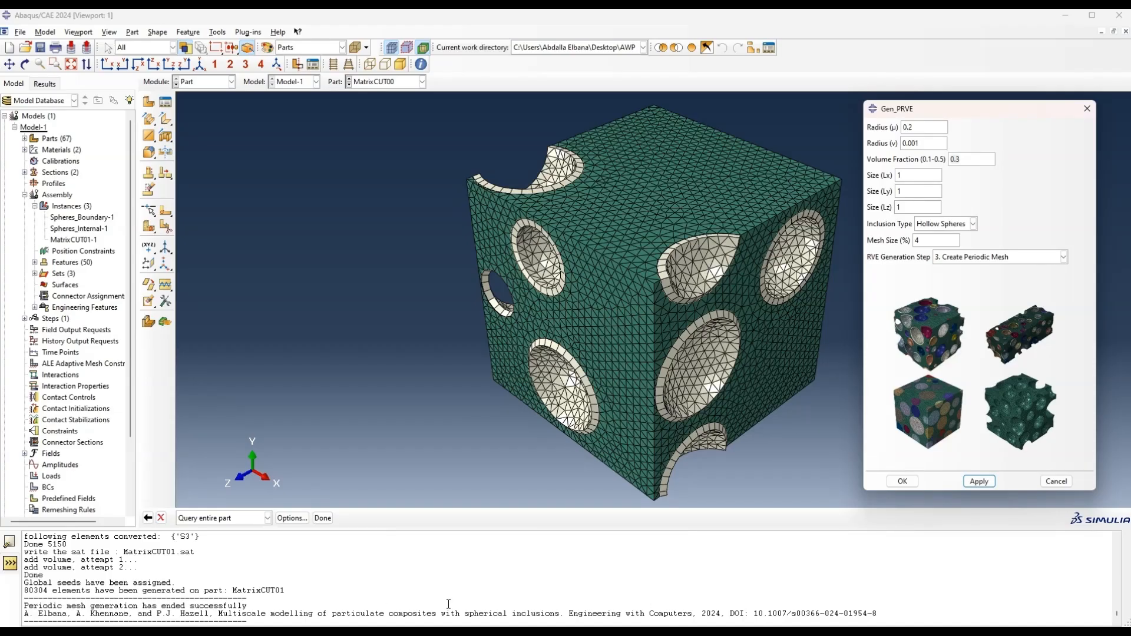
drag(876, 615, 345, 607)
drag(247, 607, 24, 598)
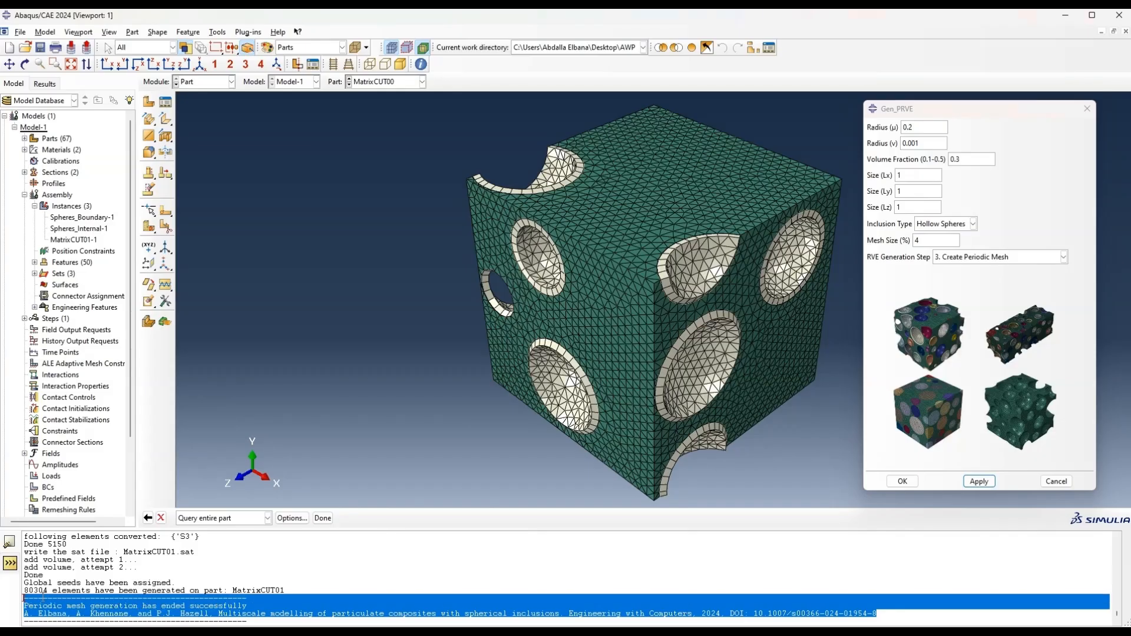
Switch to the Assembly module and display the mesh on all the RVE instances.
click(213, 82)
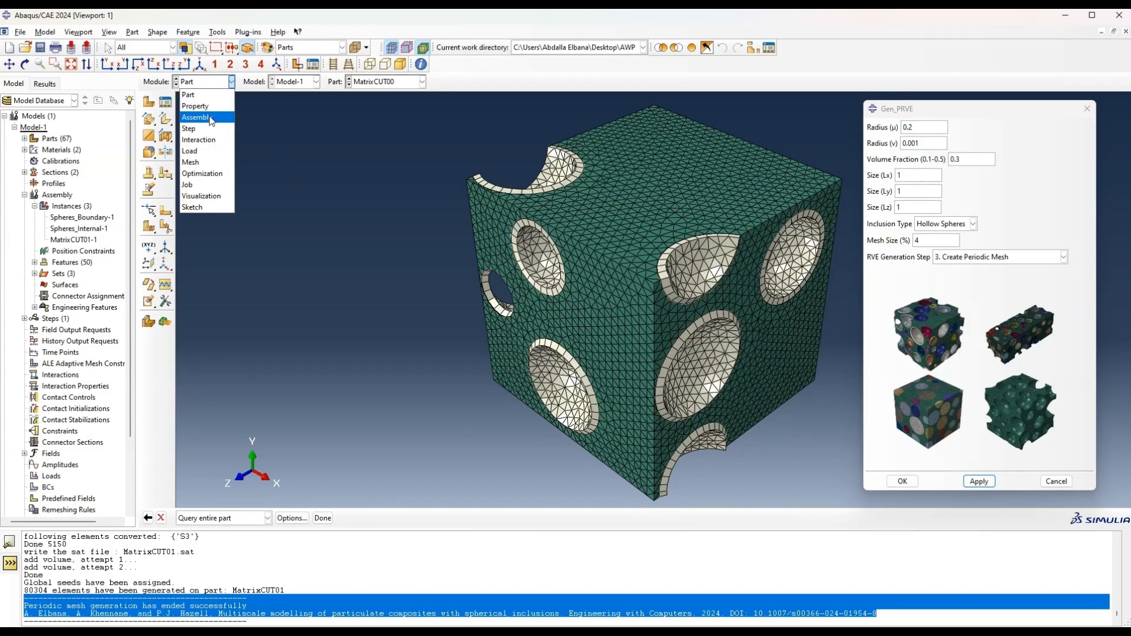
click(208, 115)
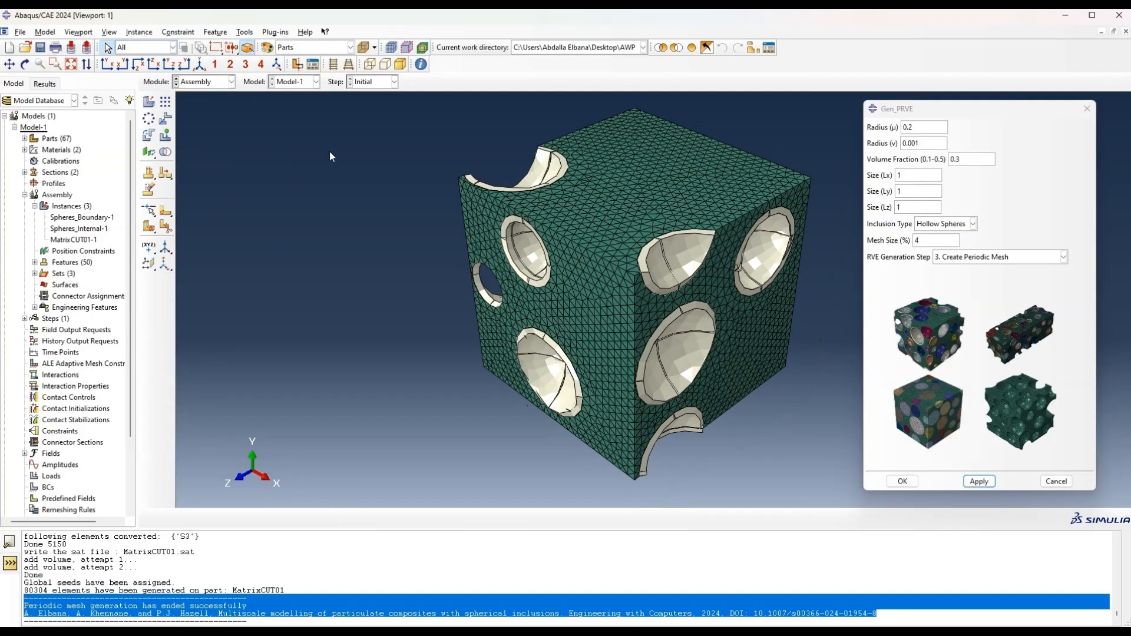
click(391, 48)
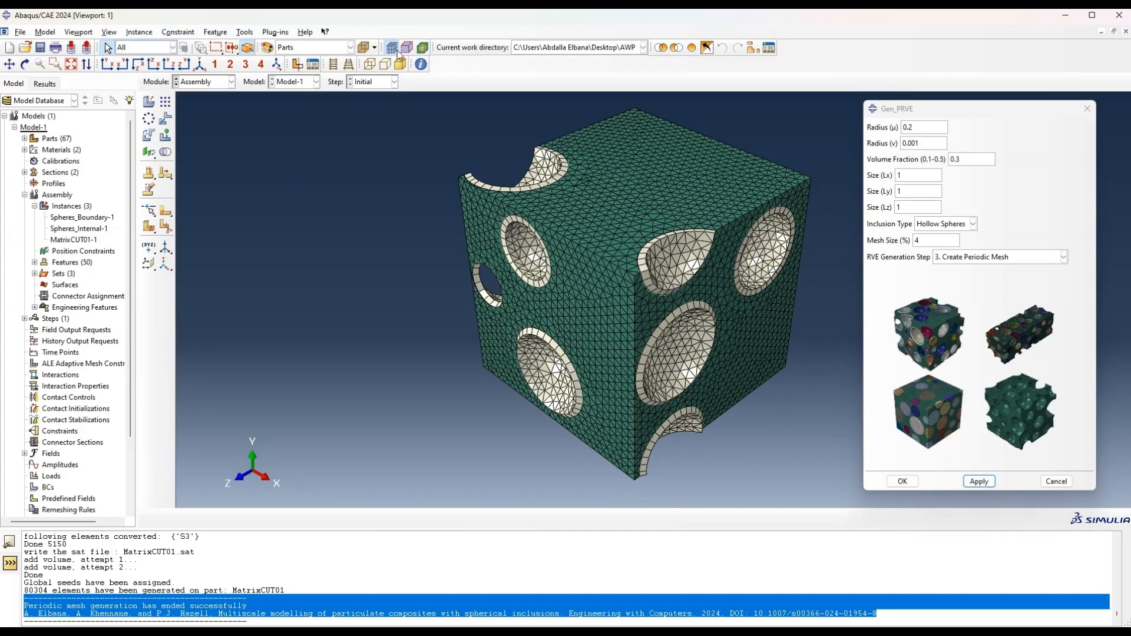
Section the meshed RVE with a view cut and shift the cutting plane to inspect the interior spheres.
click(298, 66)
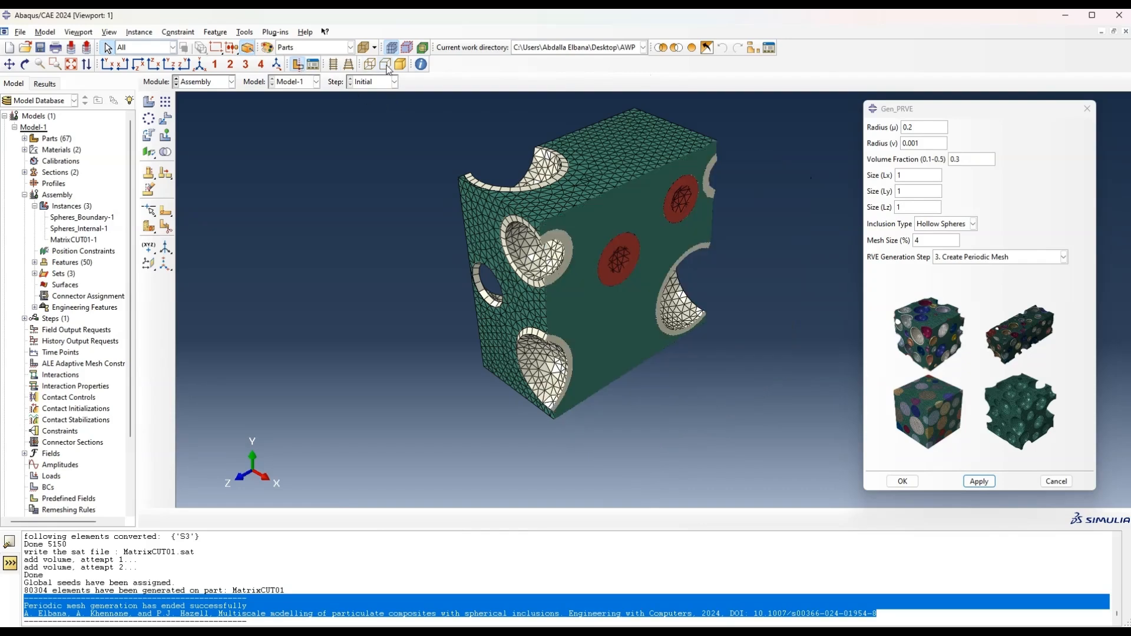
click(313, 65)
click(746, 172)
drag(865, 303, 886, 322)
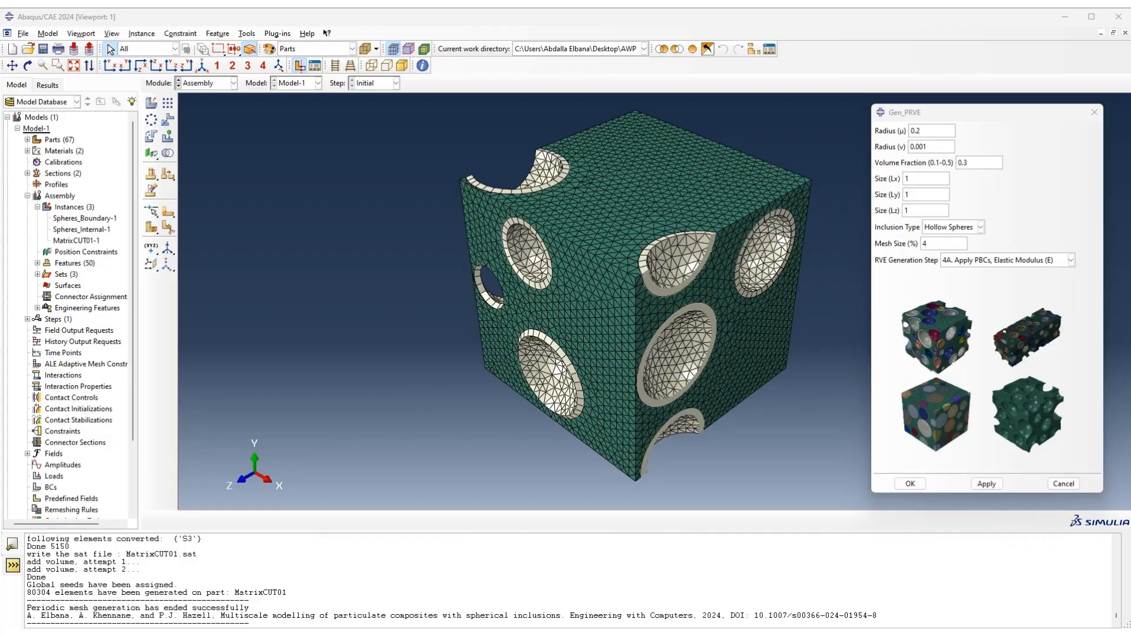
Run the 4A. Apply PBCs, Elastic Modulus (E) generation step on the meshed RVE.
click(1044, 263)
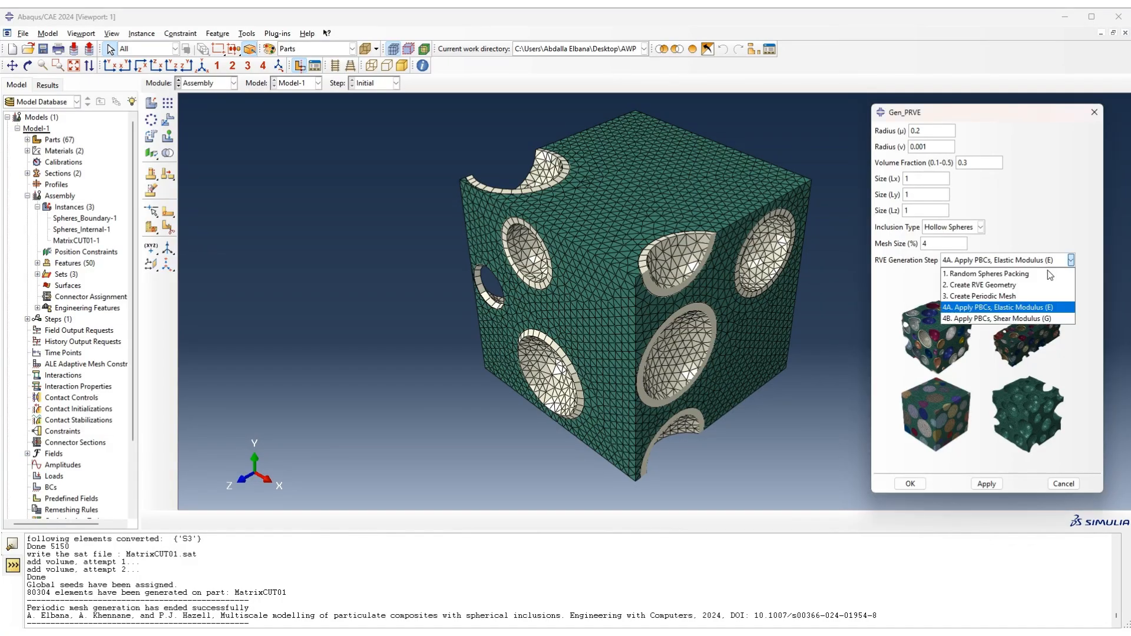
click(1040, 308)
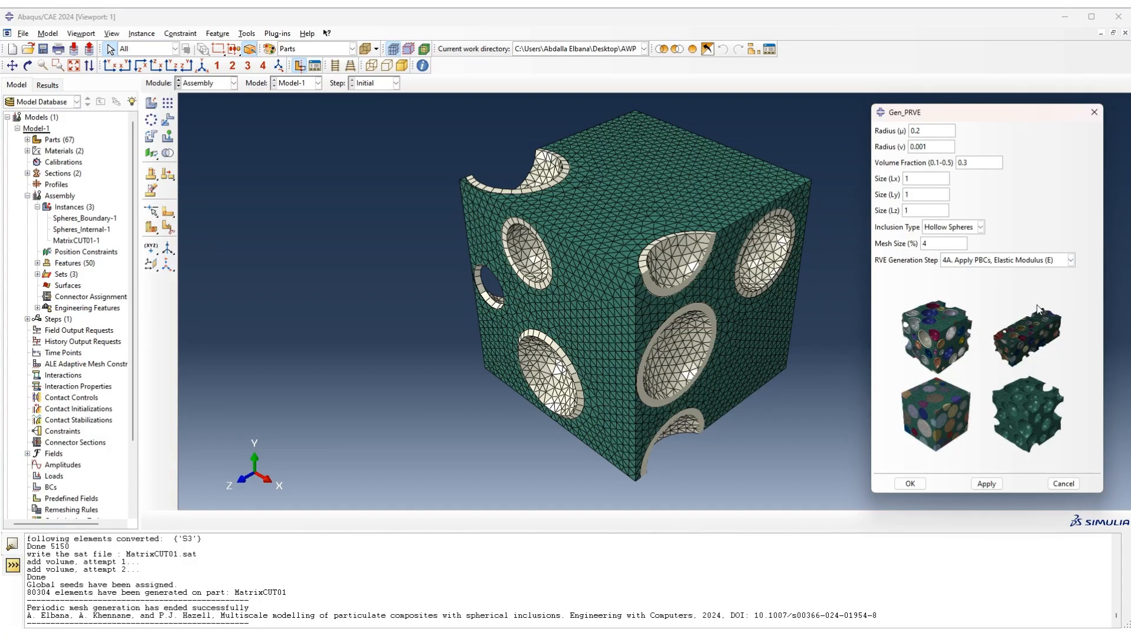
click(987, 484)
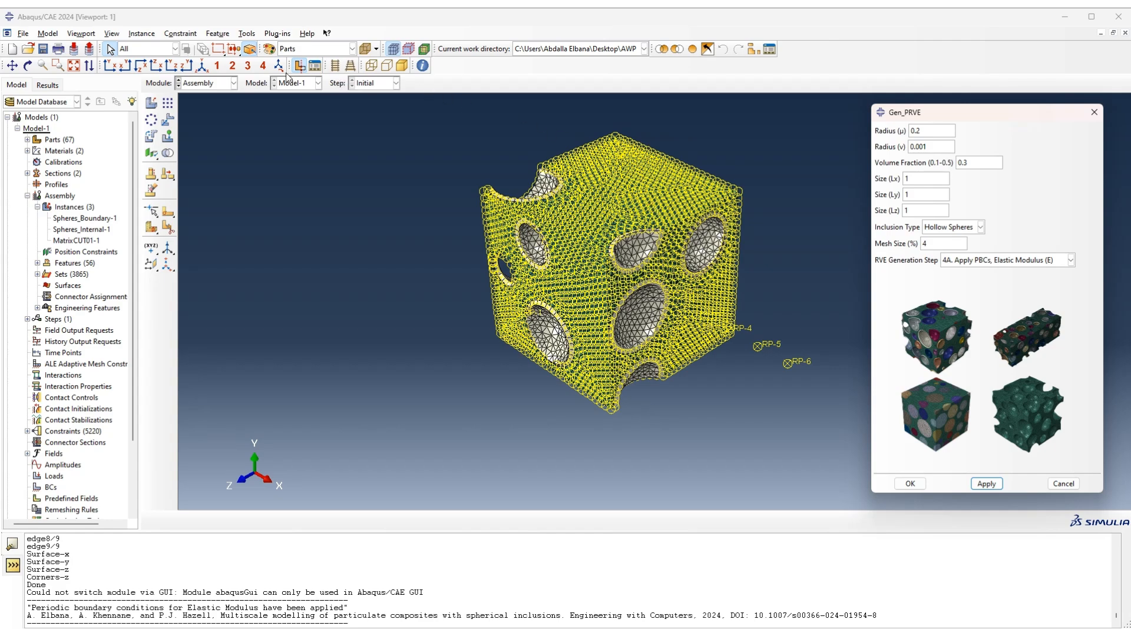
Remove the MatrixCUT01-1 instance from the displayed model to expose the sphere inclusions.
click(753, 48)
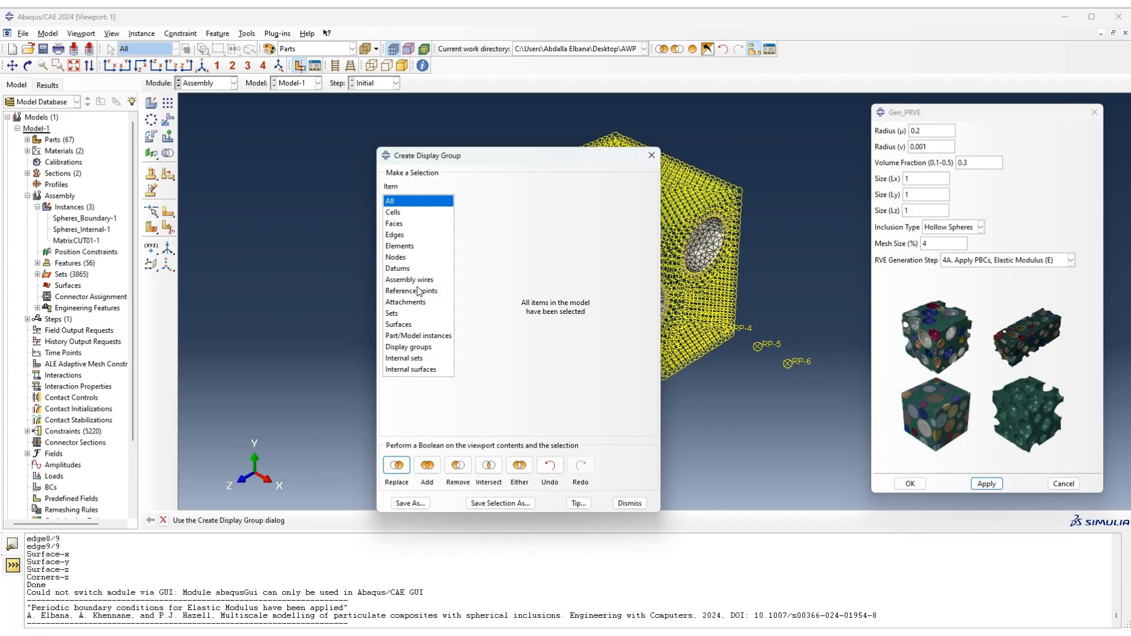
click(420, 336)
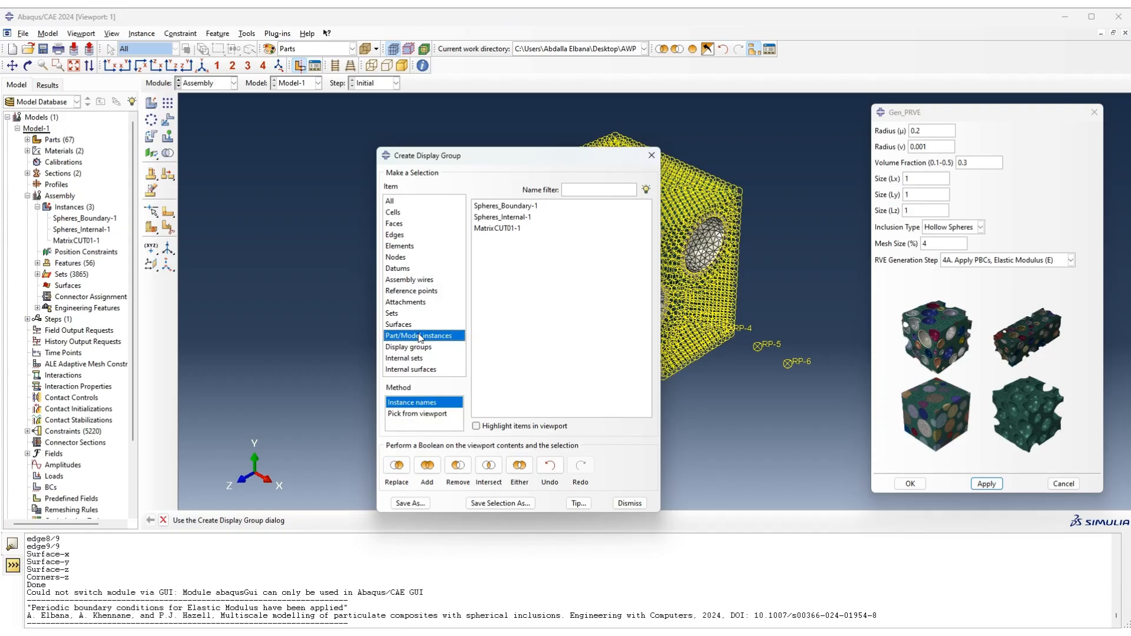
click(500, 229)
click(458, 465)
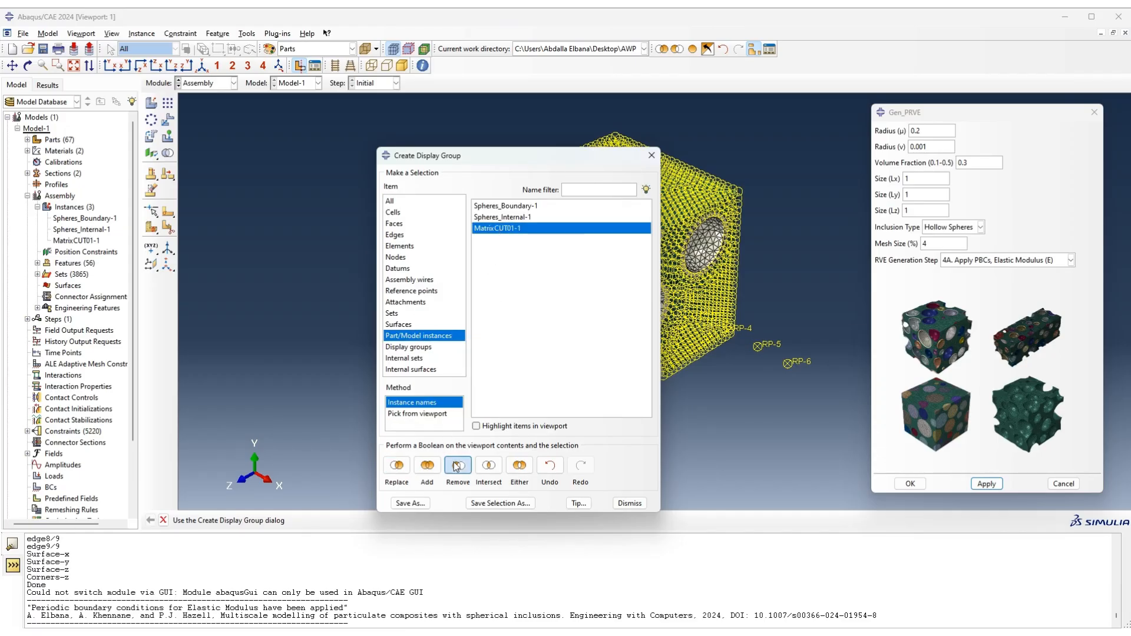
drag(543, 171, 350, 154)
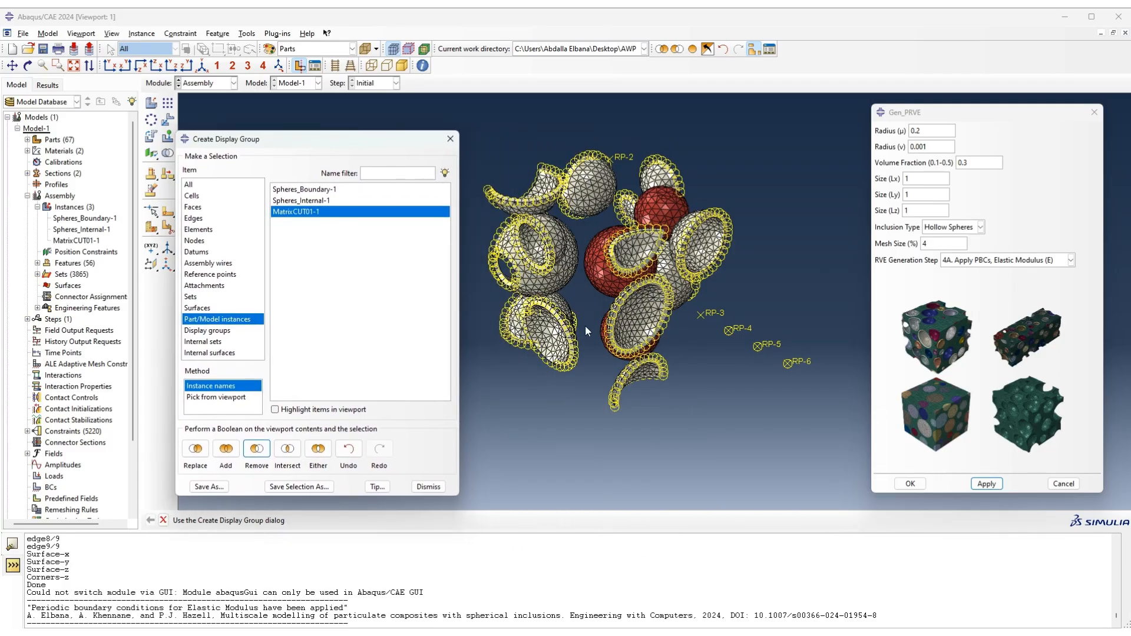
Display only the MatrixCUT01-1 instance and inspect its meshed matrix with the cavities from several angles.
ctrl+alt+drag(584, 299, 613, 181)
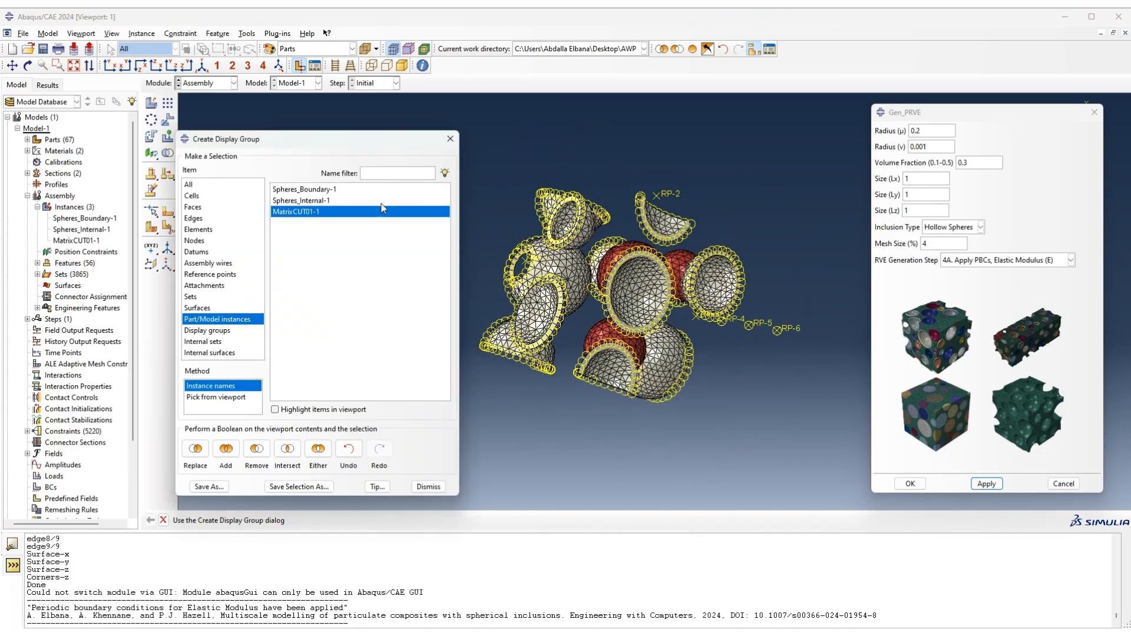
click(296, 212)
click(195, 448)
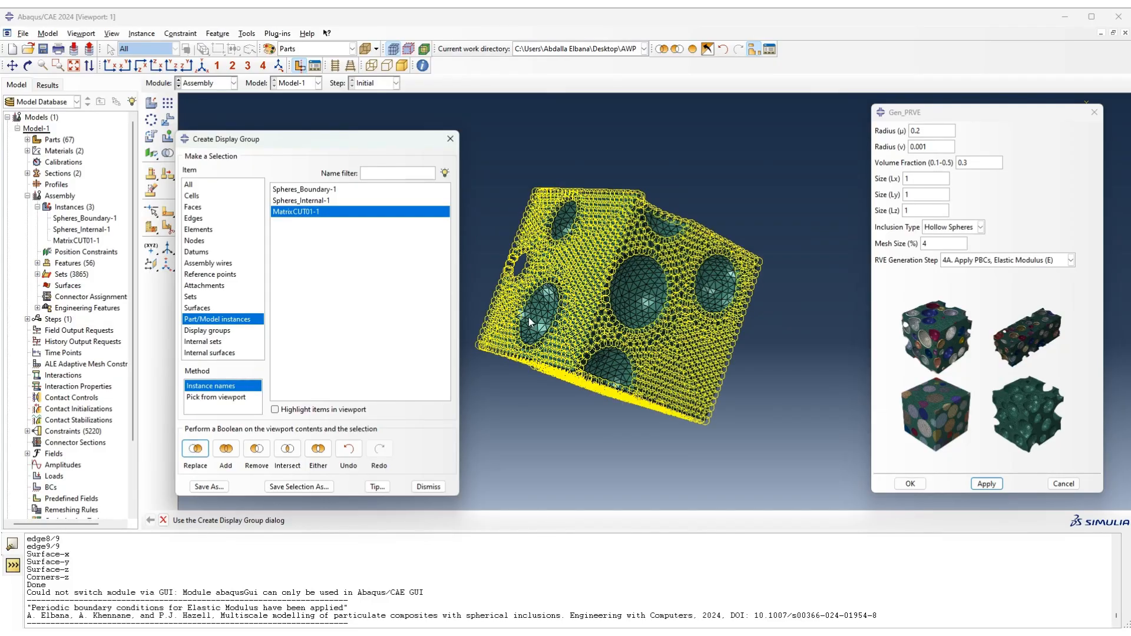
key(ctrl+alt)
ctrl+alt+drag(609, 225, 769, 295)
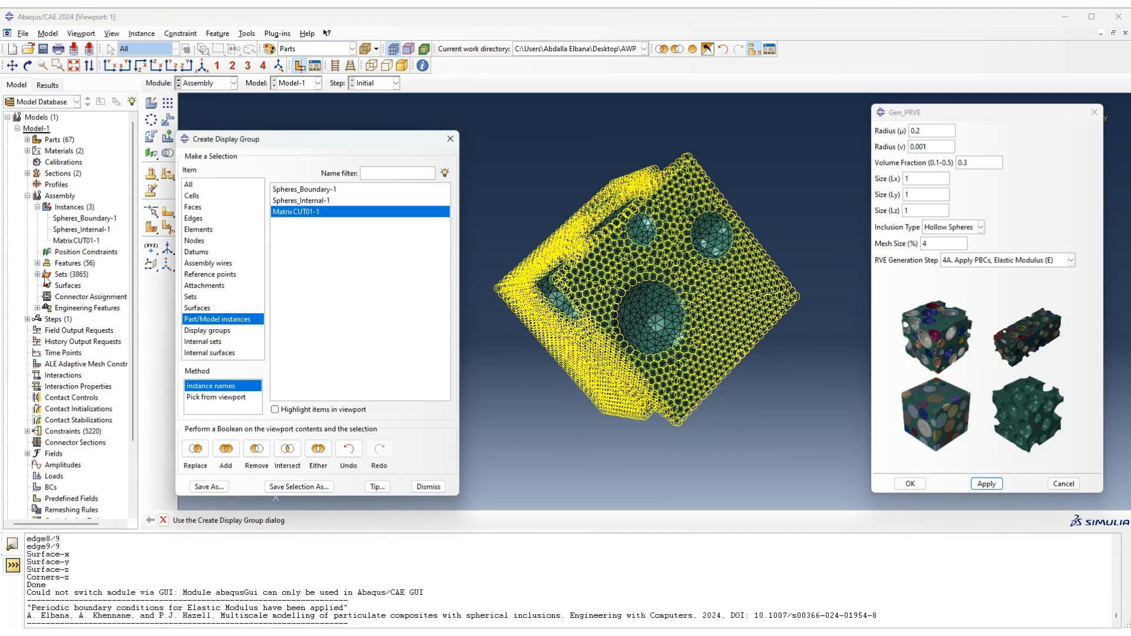
Examine the generated constraints in the model tree and the message about the elastic modulus periodic boundary conditions.
click(27, 431)
scroll(83, 430, down, 1)
scroll(83, 428, down, 1)
click(78, 399)
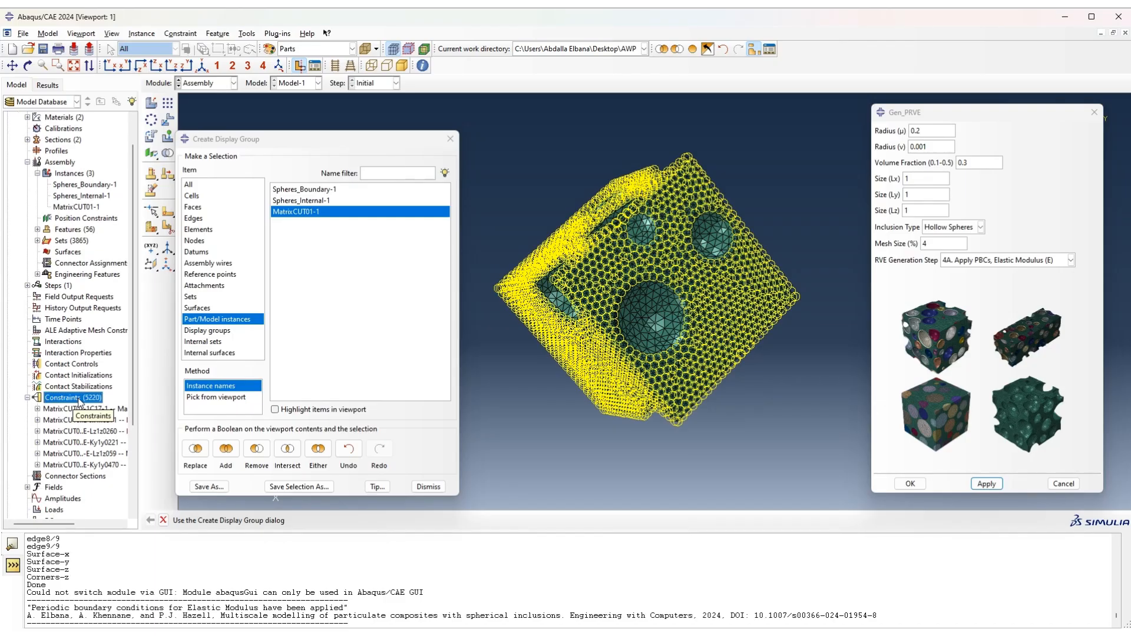
drag(28, 607, 351, 610)
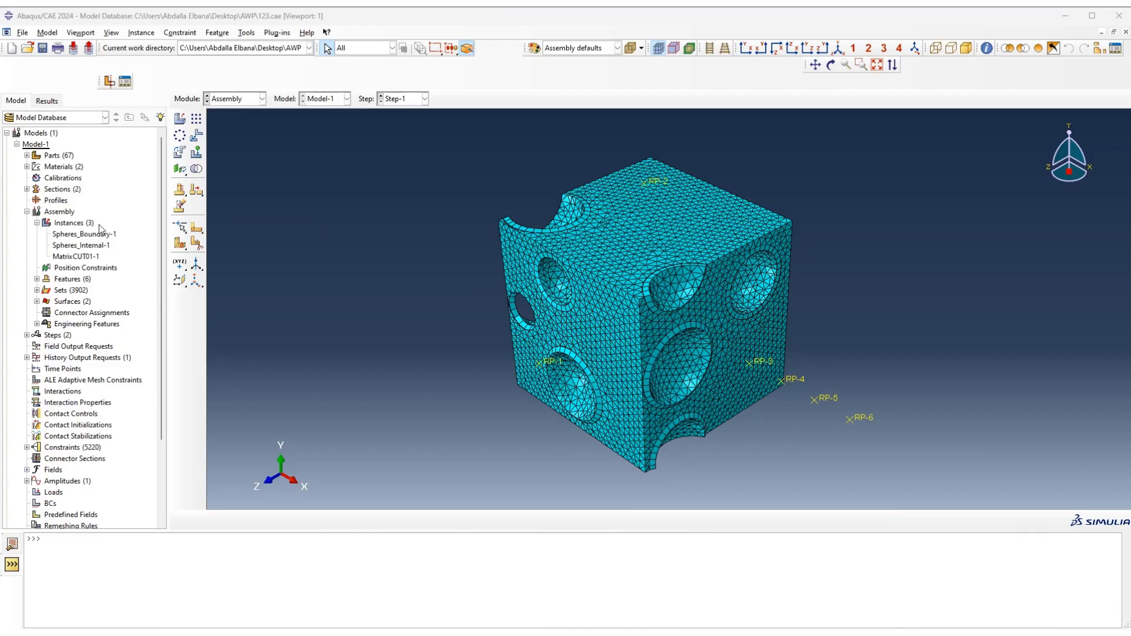
Highlight the Spheres_Boundary-1, Spheres_Internal-1 and MatrixCUT01-1 assembly instances in turn to identify each one in the RVE.
click(76, 224)
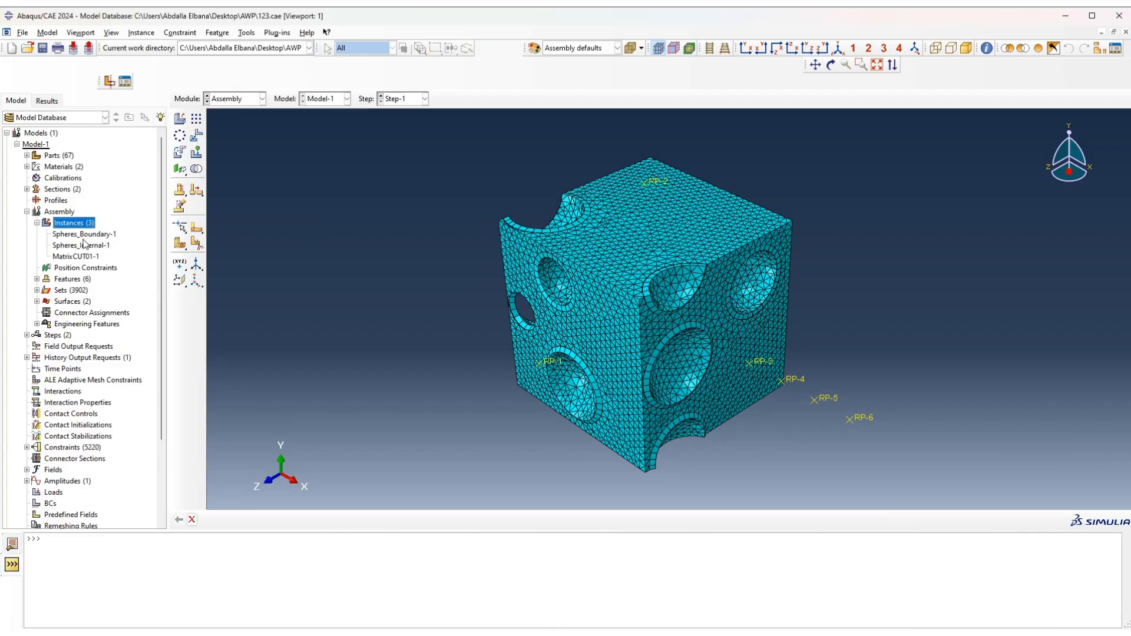
click(85, 235)
click(87, 246)
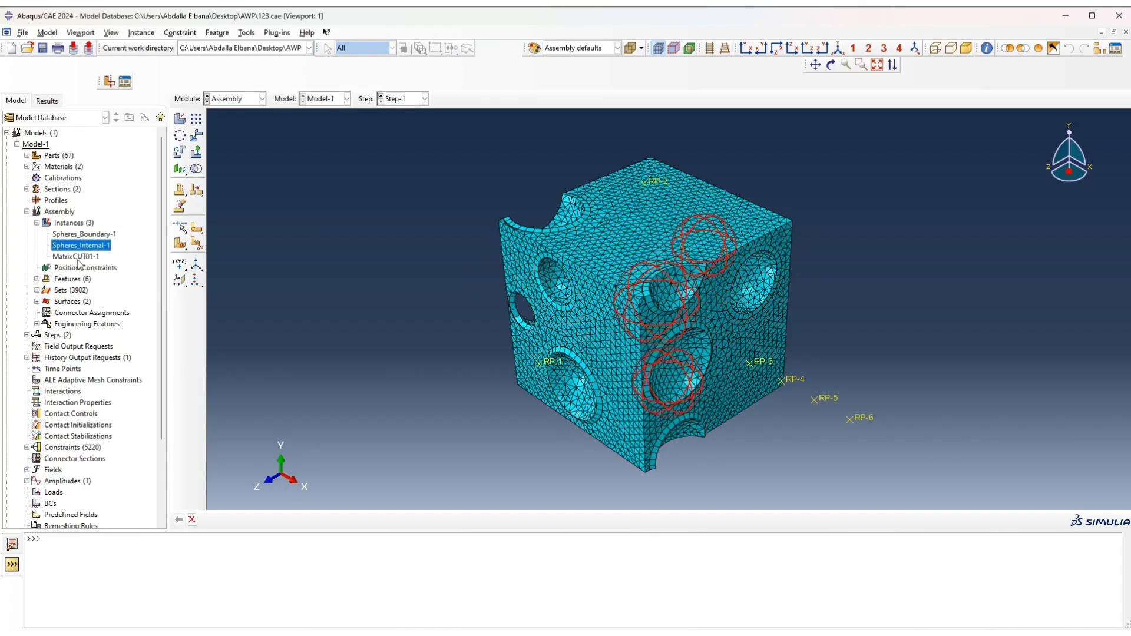
click(77, 257)
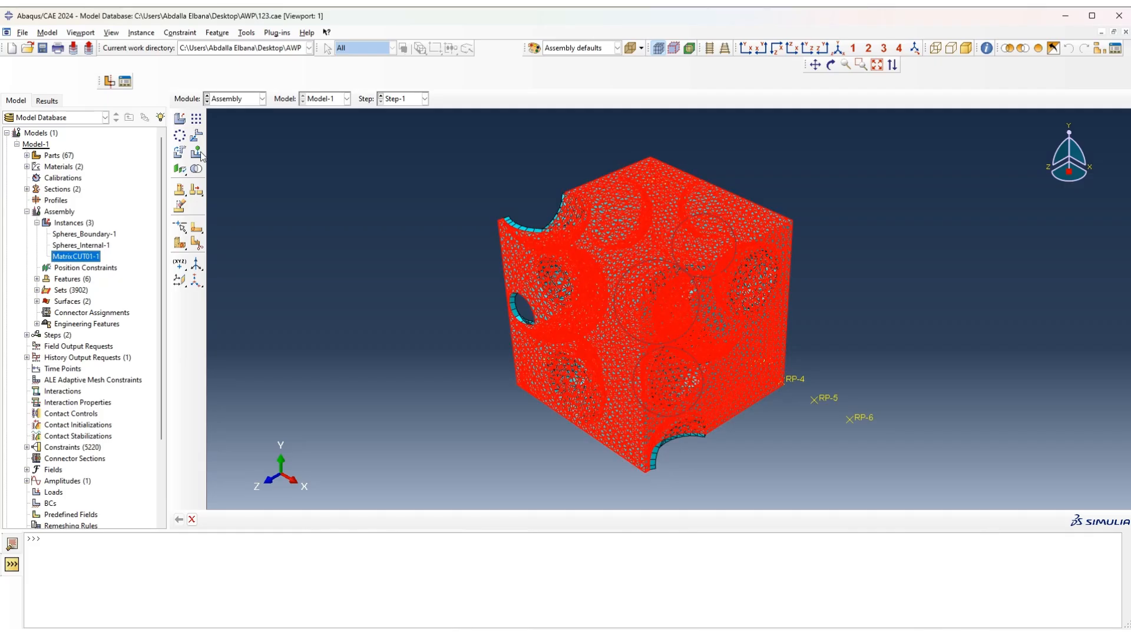
Switch to the Property module and display the MatrixCUT01 part.
click(232, 99)
click(227, 122)
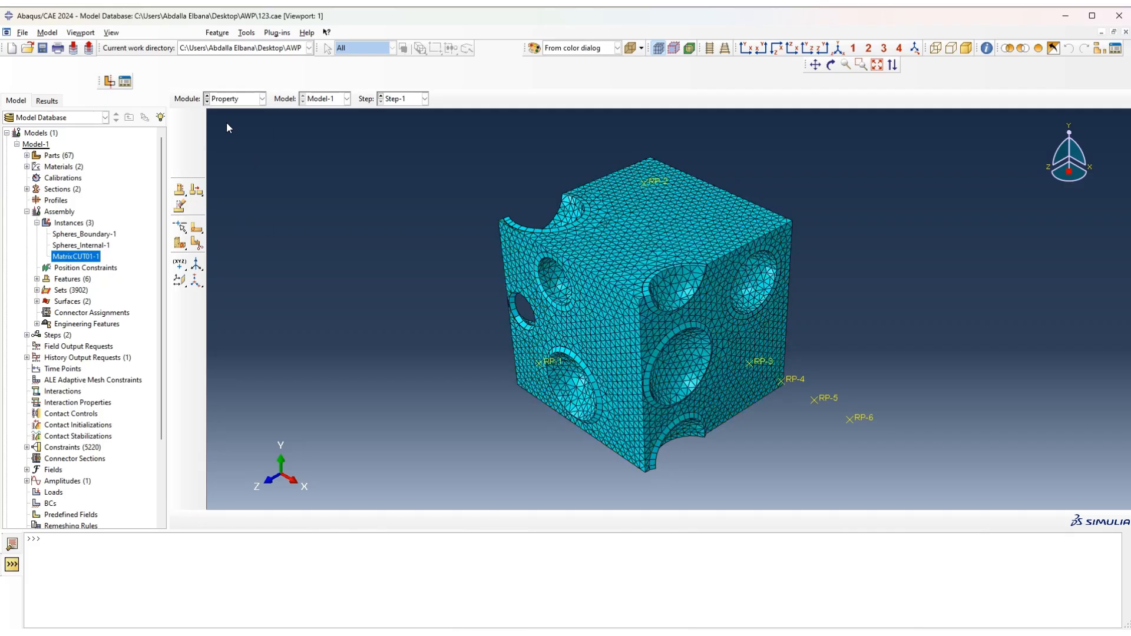
click(417, 101)
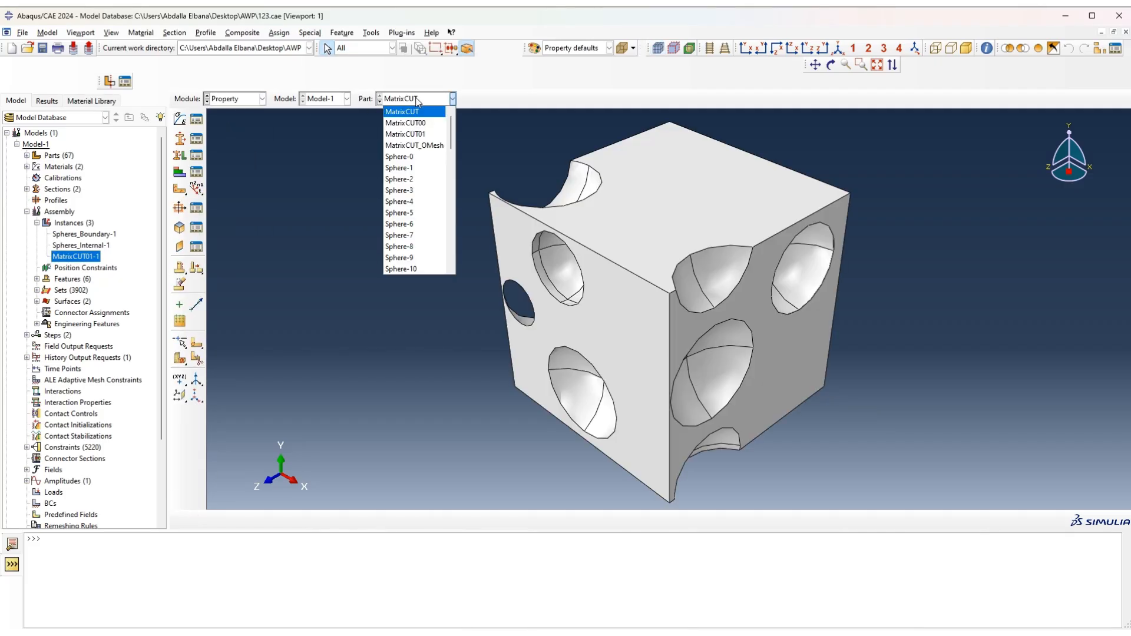
click(406, 134)
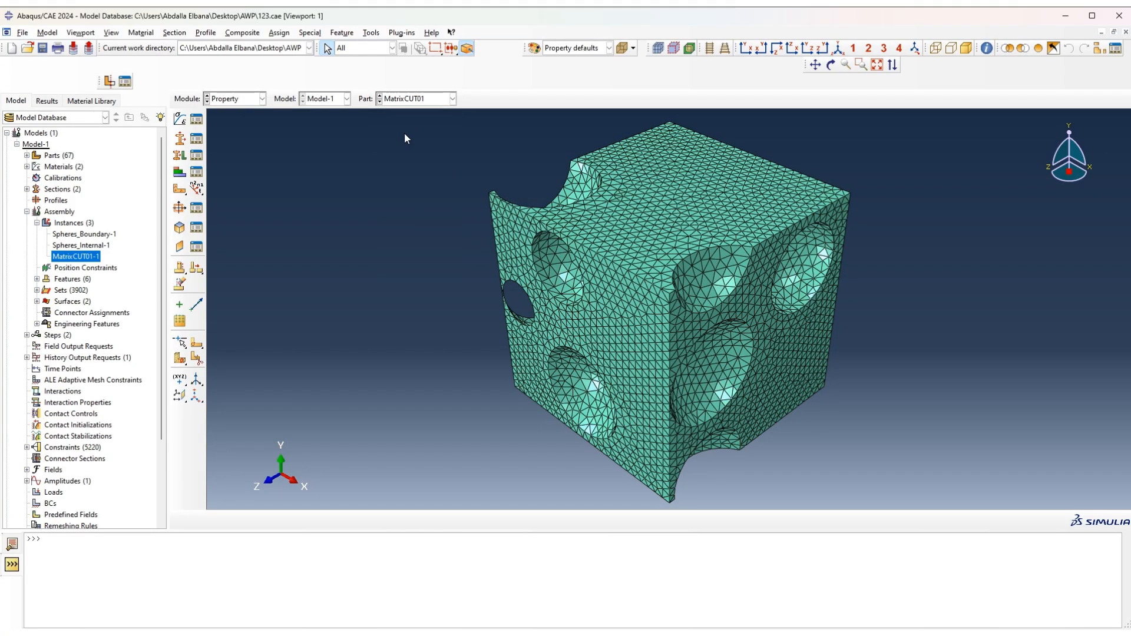
Review the density and elastic properties of the Inclusion and Matrix materials without changing them.
click(196, 120)
double_click(47, 103)
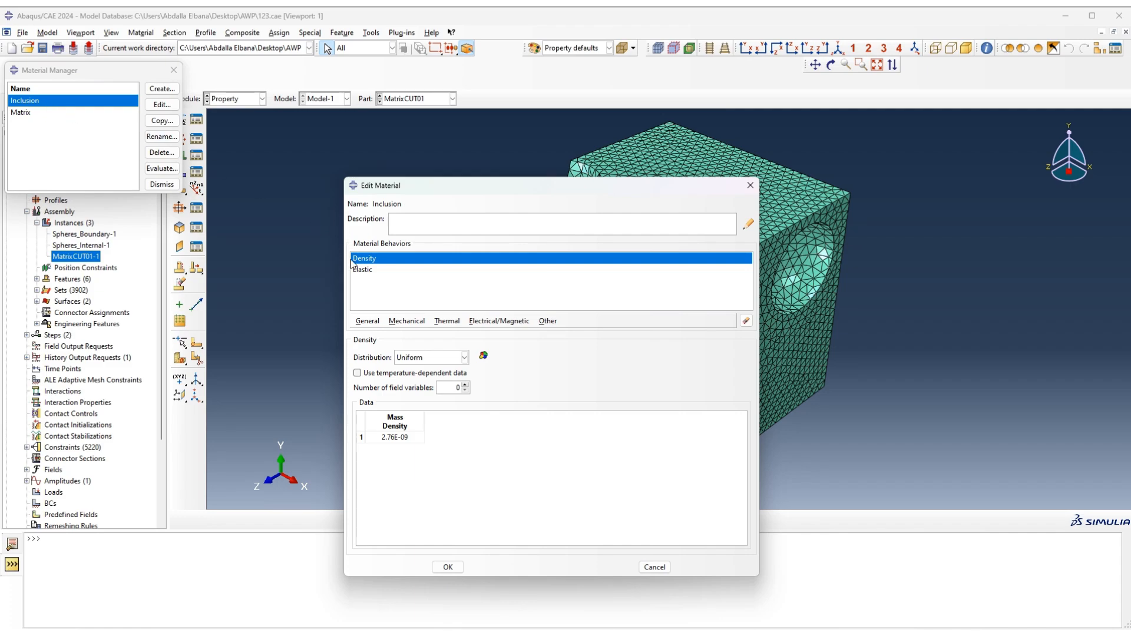
click(362, 270)
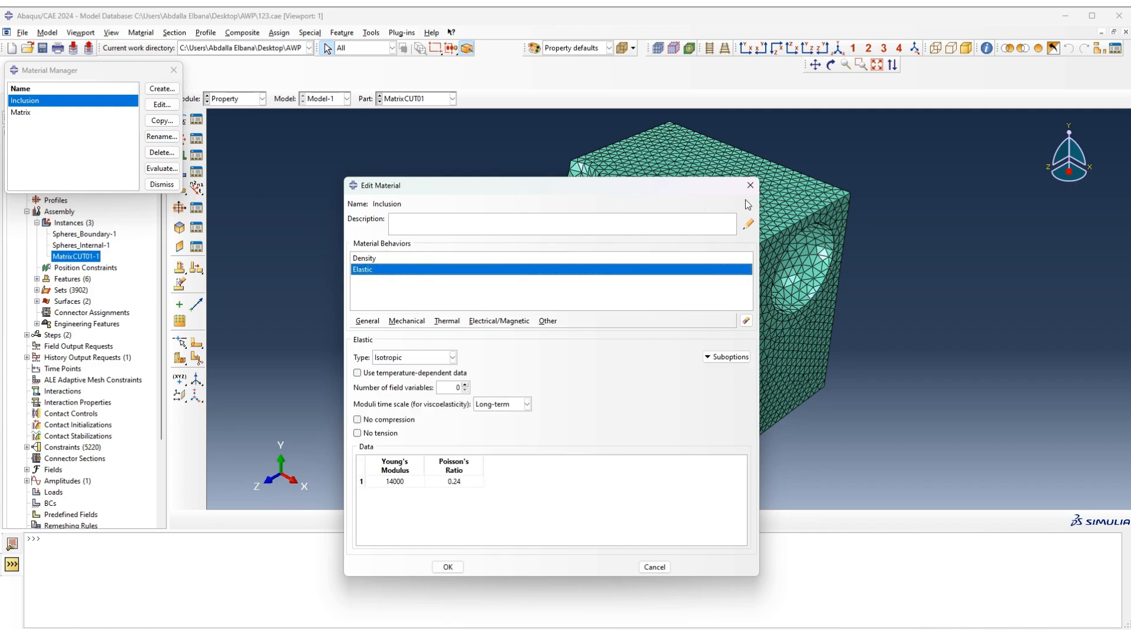
click(749, 185)
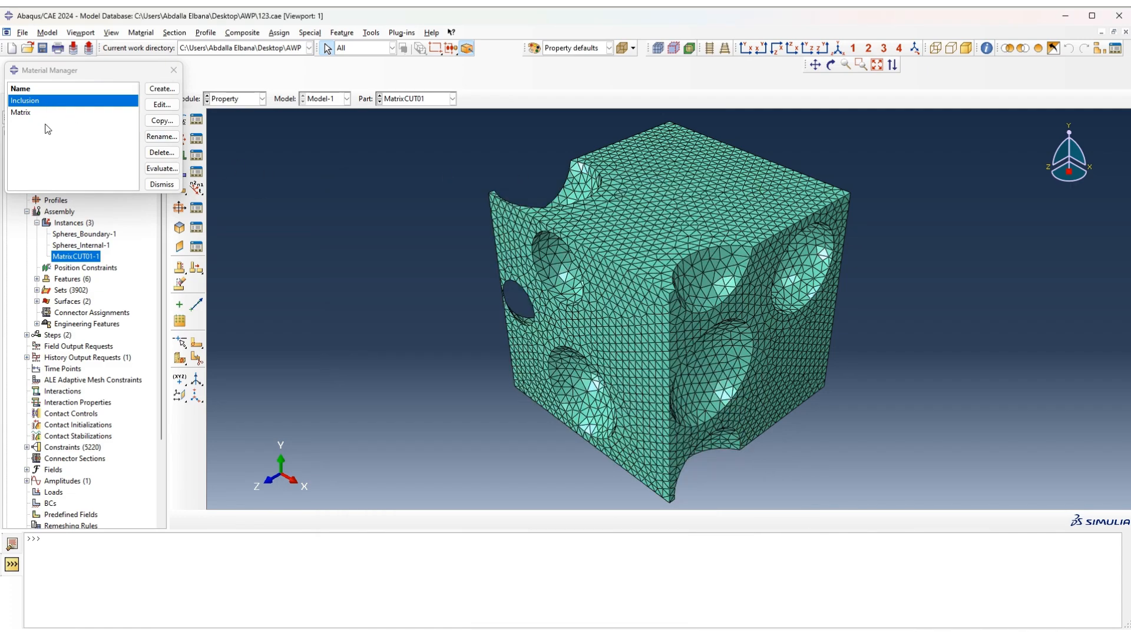
double_click(25, 114)
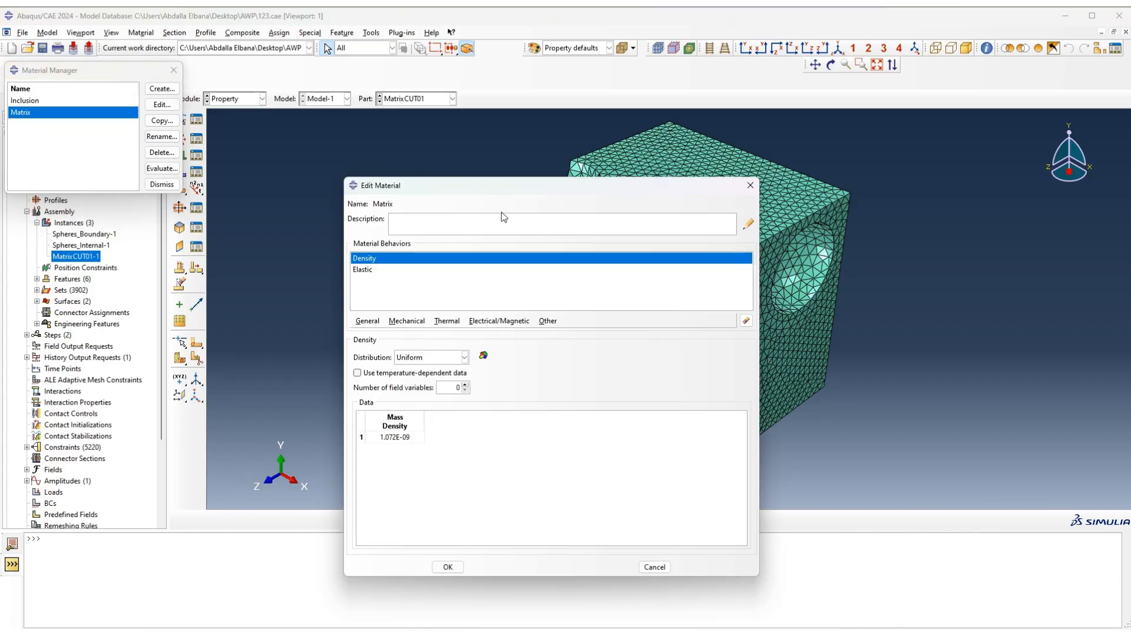
click(381, 270)
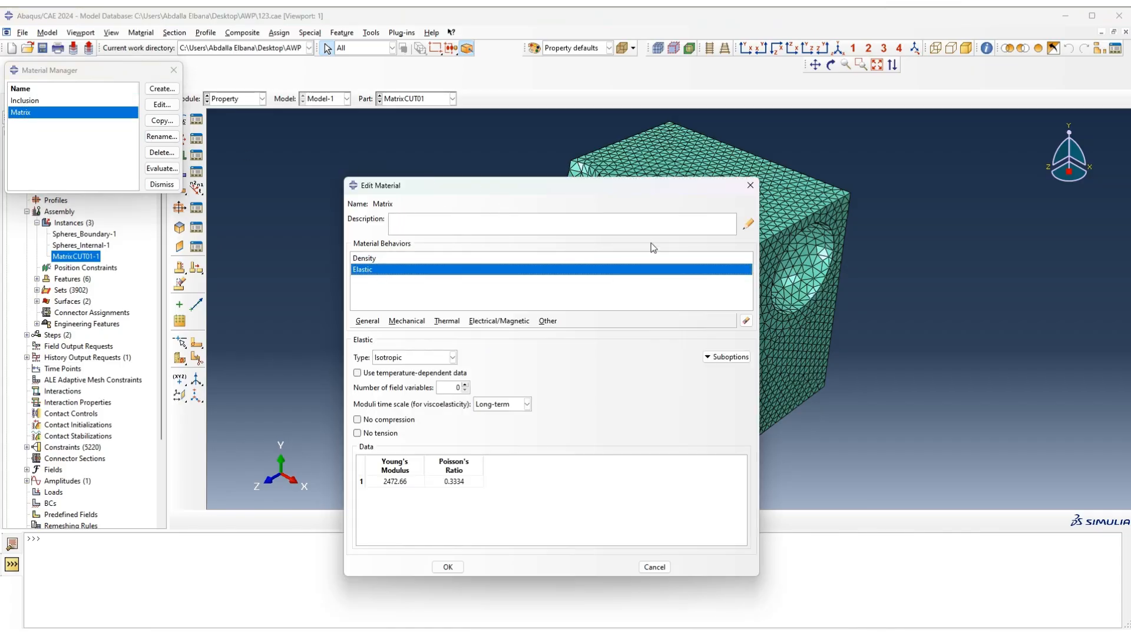
click(746, 191)
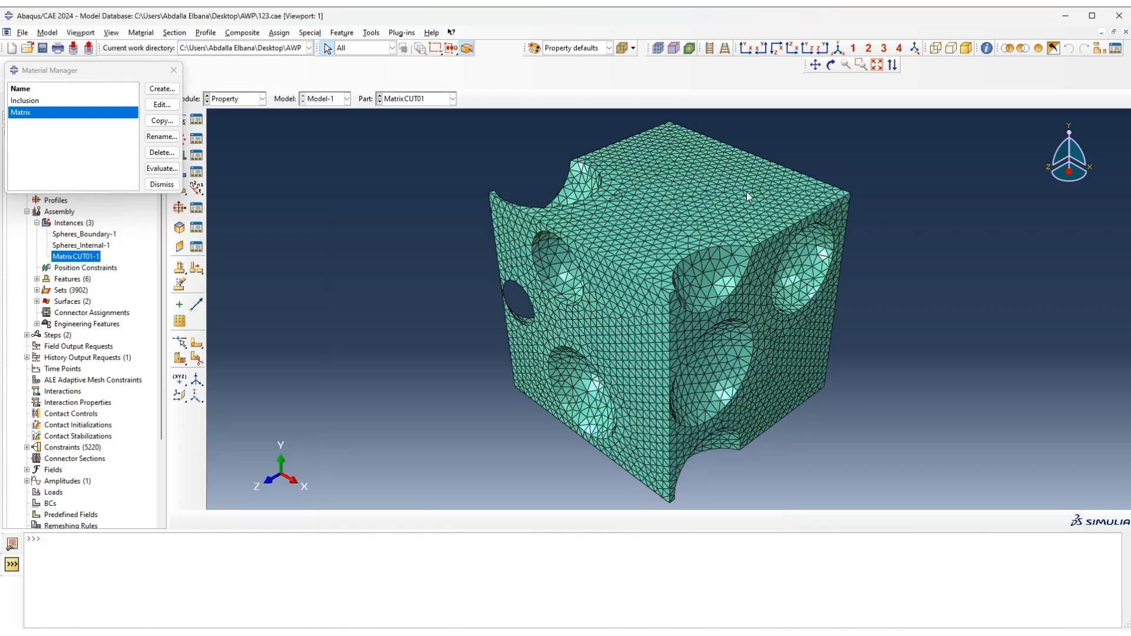
click(173, 70)
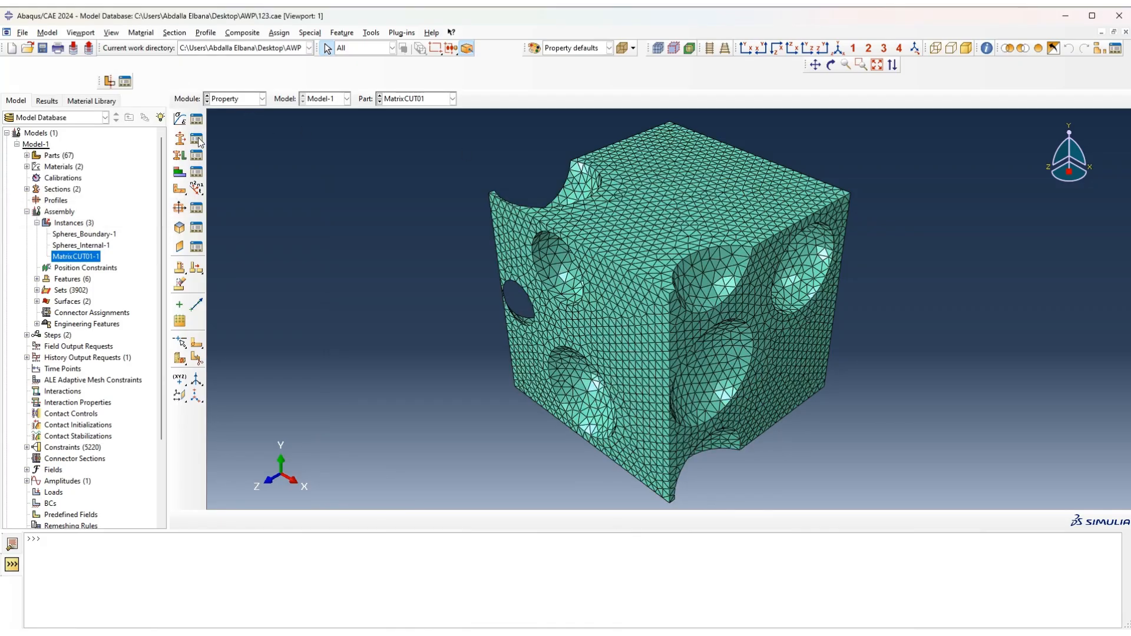
Review the SectionI shell and SectionM solid section definitions, and check the section assignment on the MatrixCUT01 part.
click(197, 140)
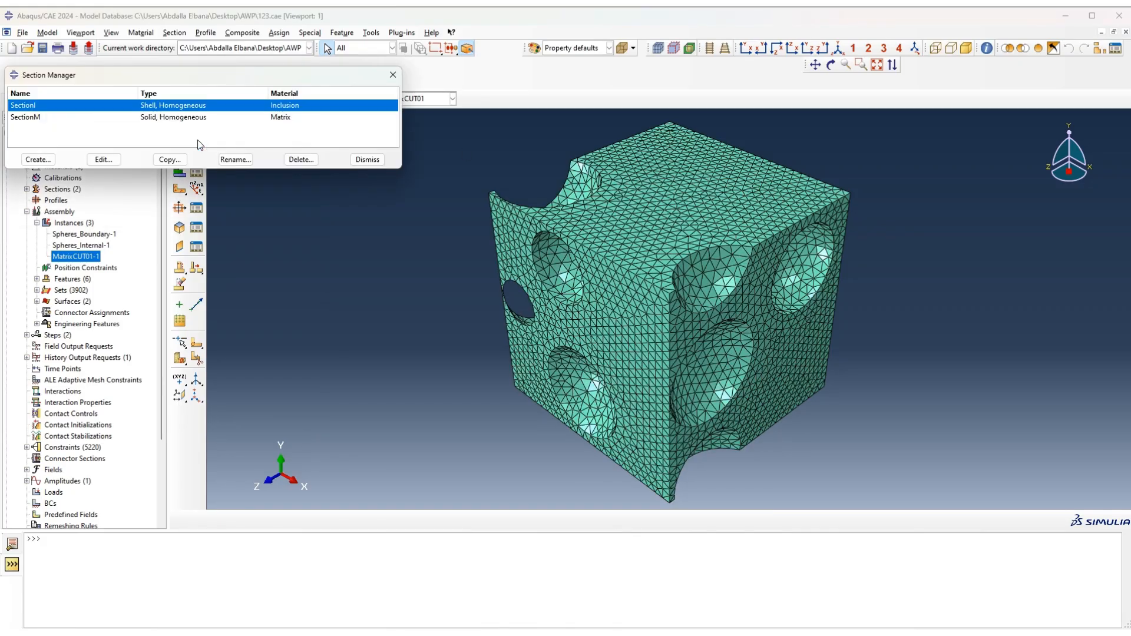
double_click(119, 108)
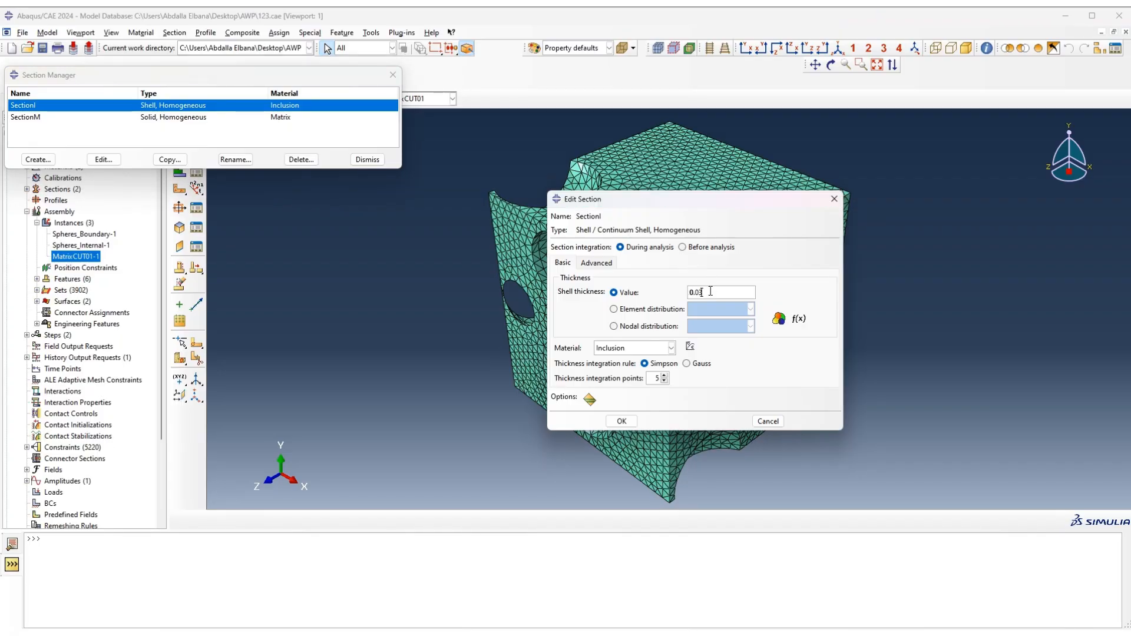
click(834, 199)
double_click(228, 117)
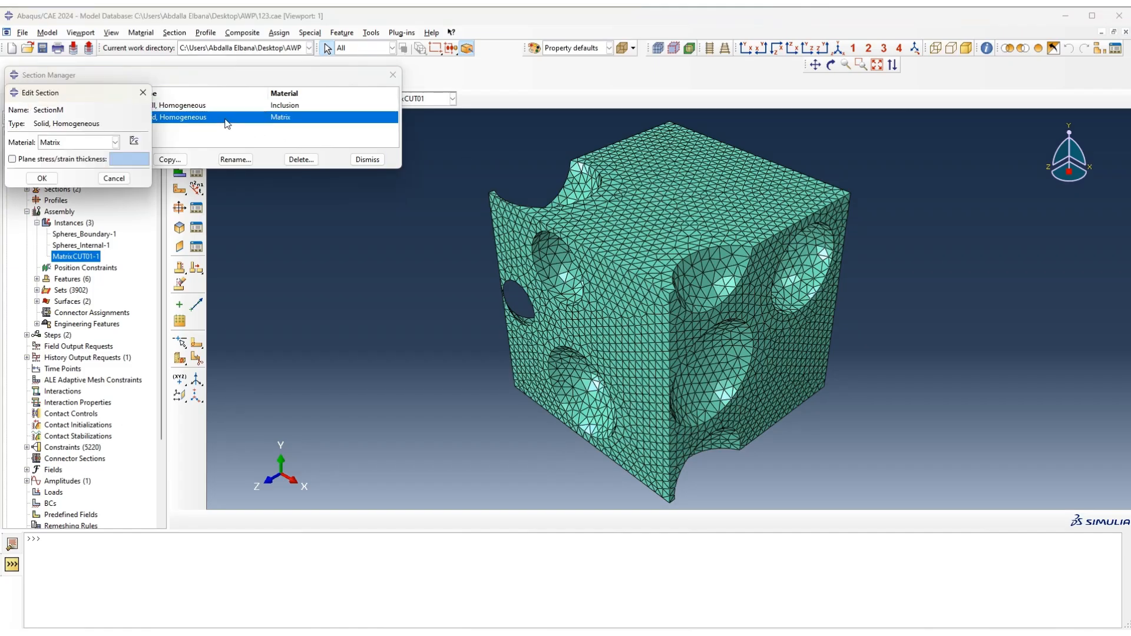
click(143, 92)
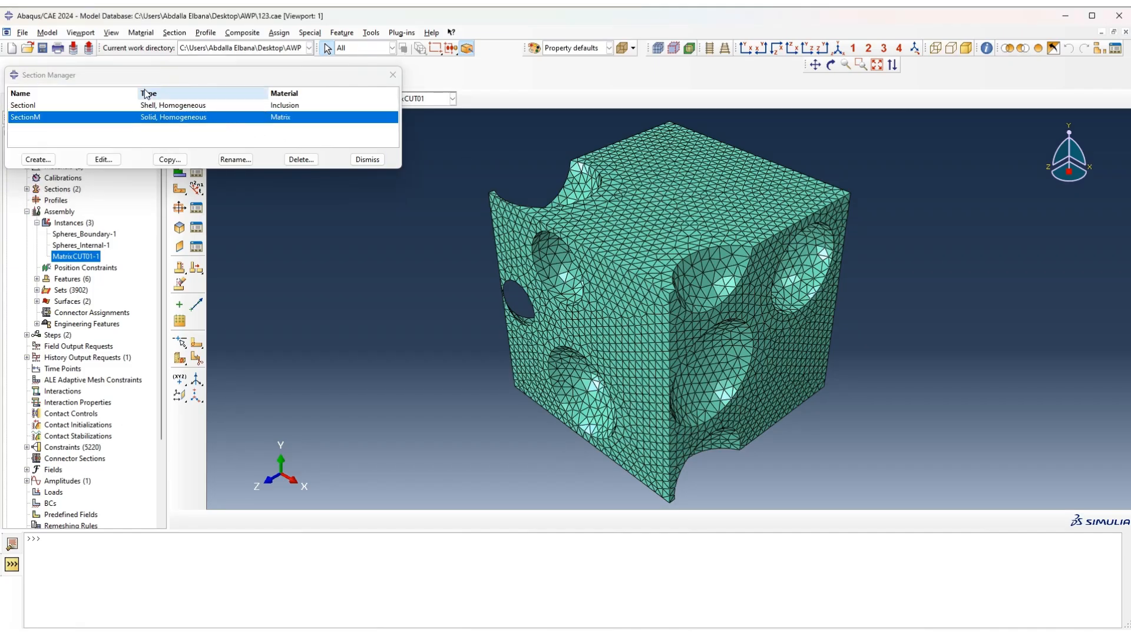
click(391, 75)
click(199, 156)
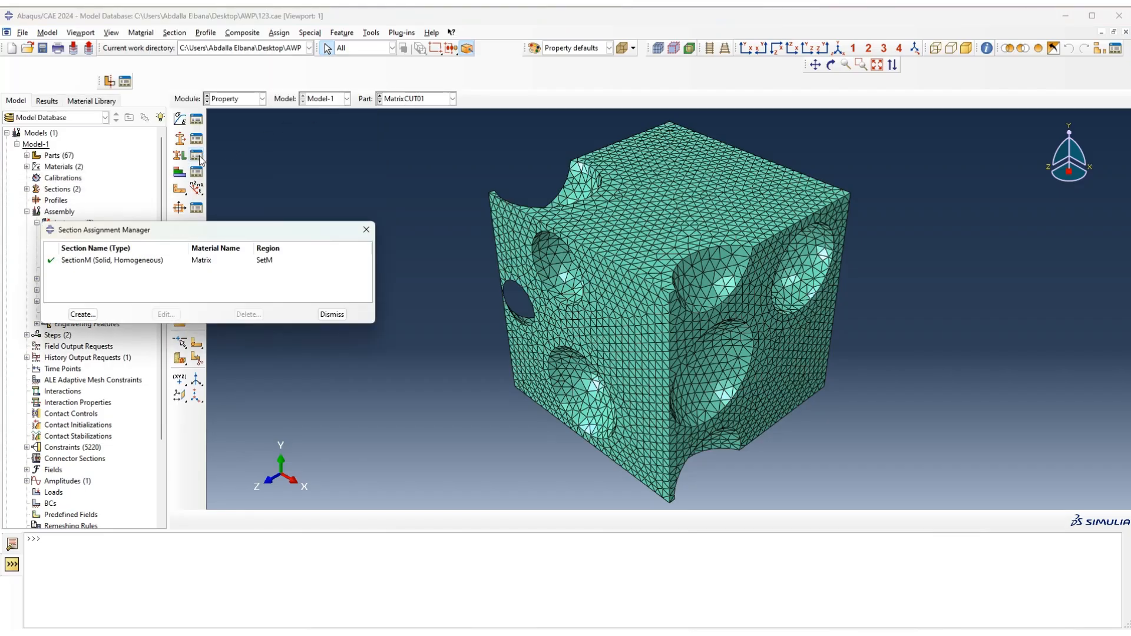
click(366, 231)
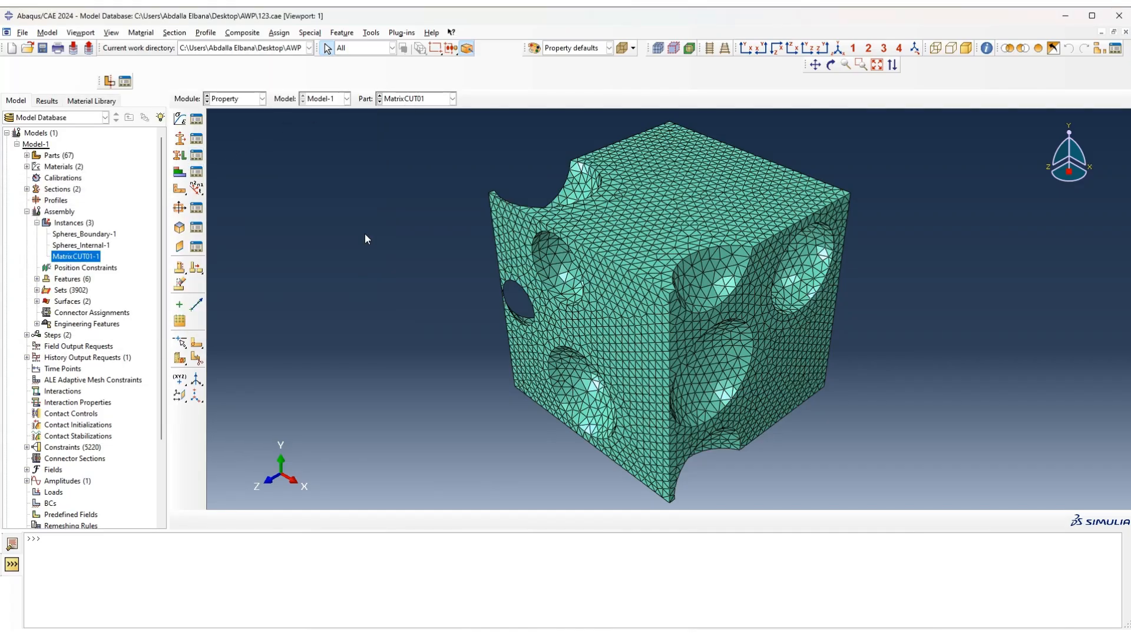
Switch to the Spheres_Boundary part and check its section assignment, keeping SectionI with the shell offset defined as Top surface.
click(452, 99)
drag(451, 134, 451, 262)
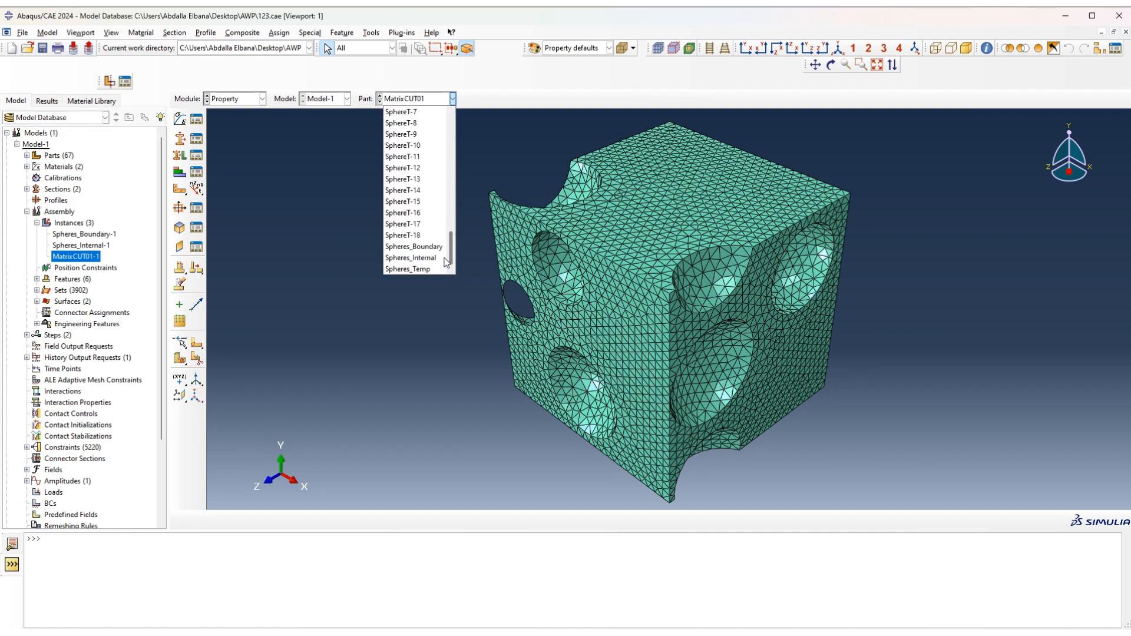
click(425, 246)
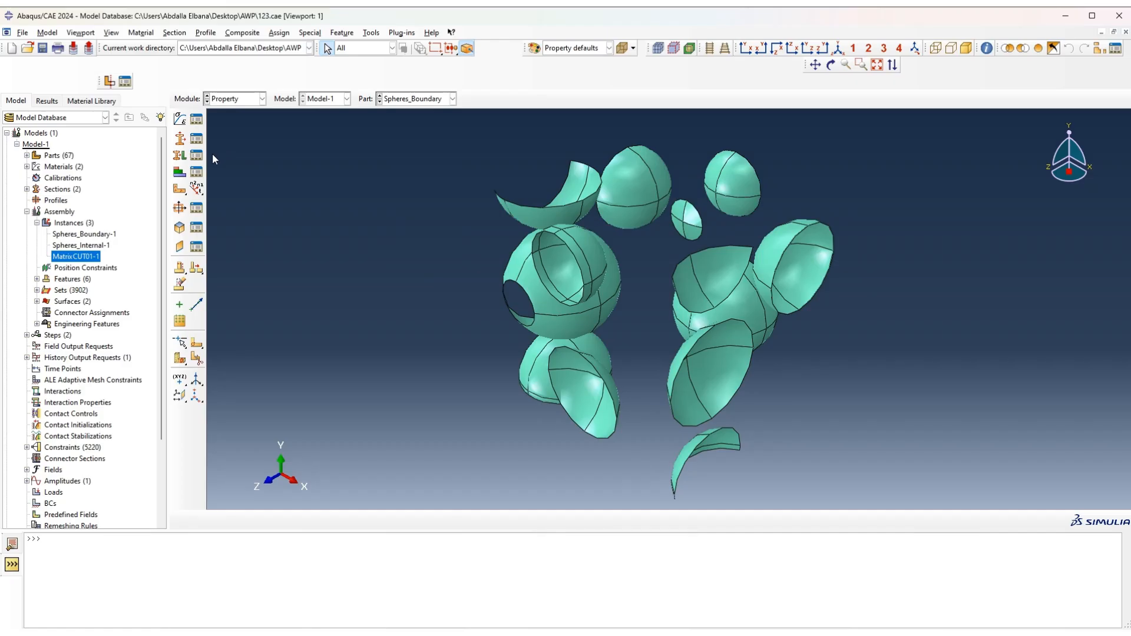
click(197, 155)
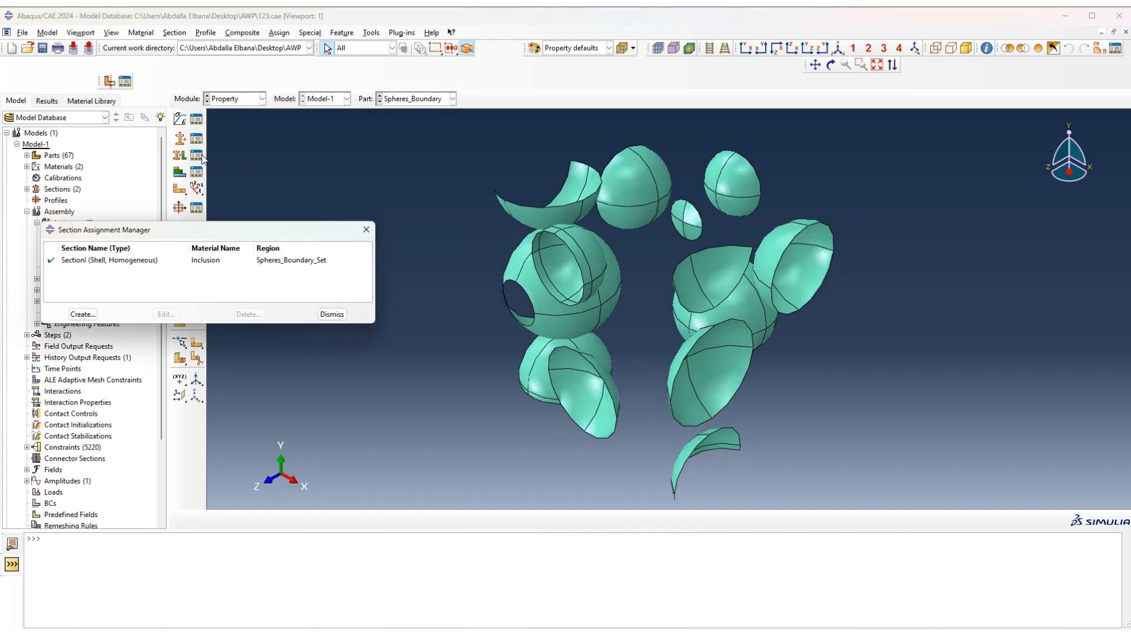
double_click(212, 260)
click(98, 297)
click(98, 299)
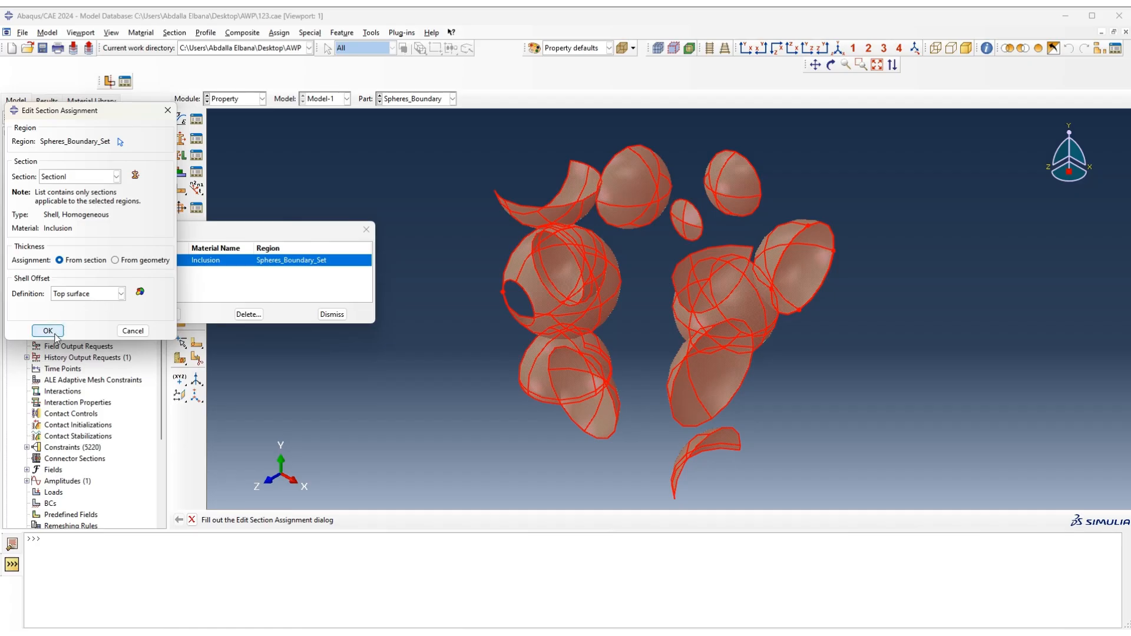
click(81, 183)
click(81, 184)
click(52, 331)
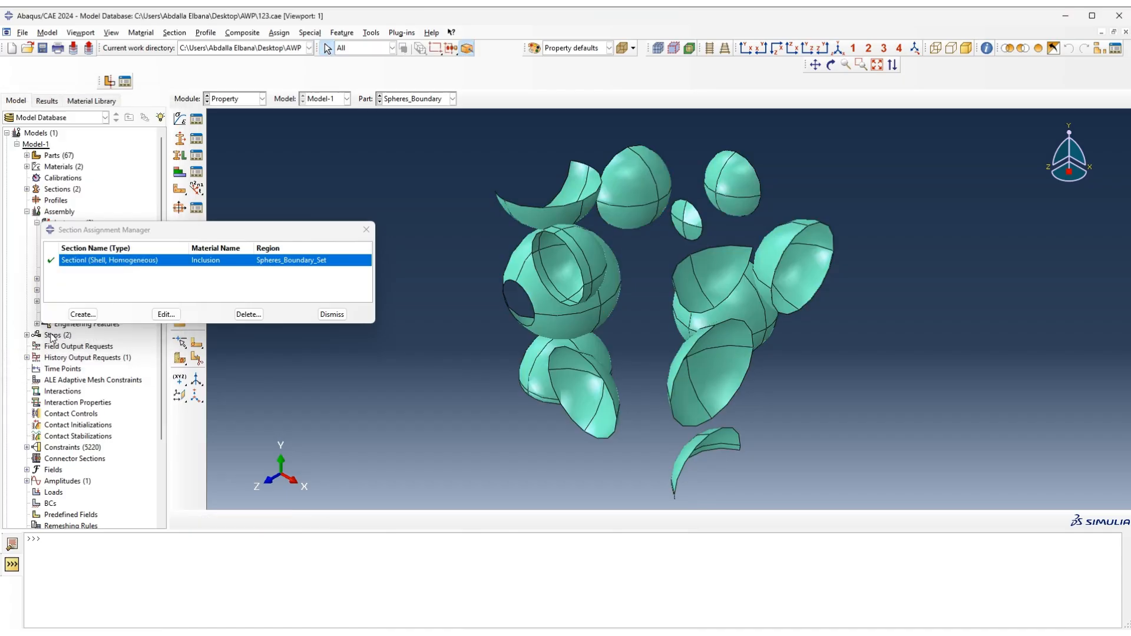
click(364, 230)
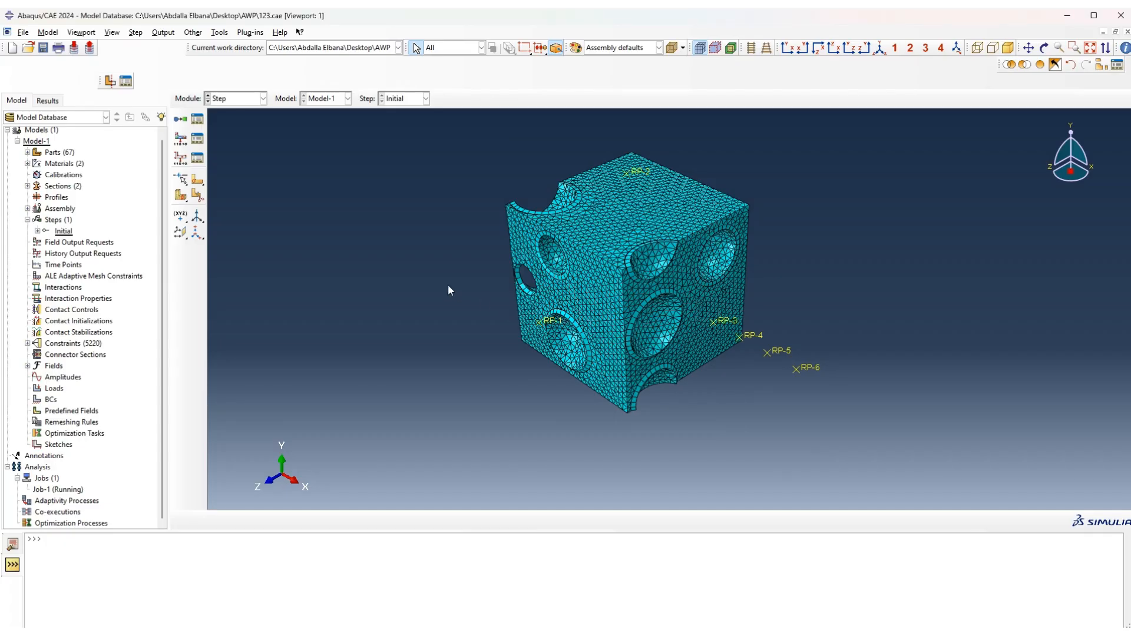
Create a Dynamic, Explicit analysis step after the Initial step and set a shorter time period.
click(56, 221)
double_click(55, 223)
scroll(53, 250, up, 2)
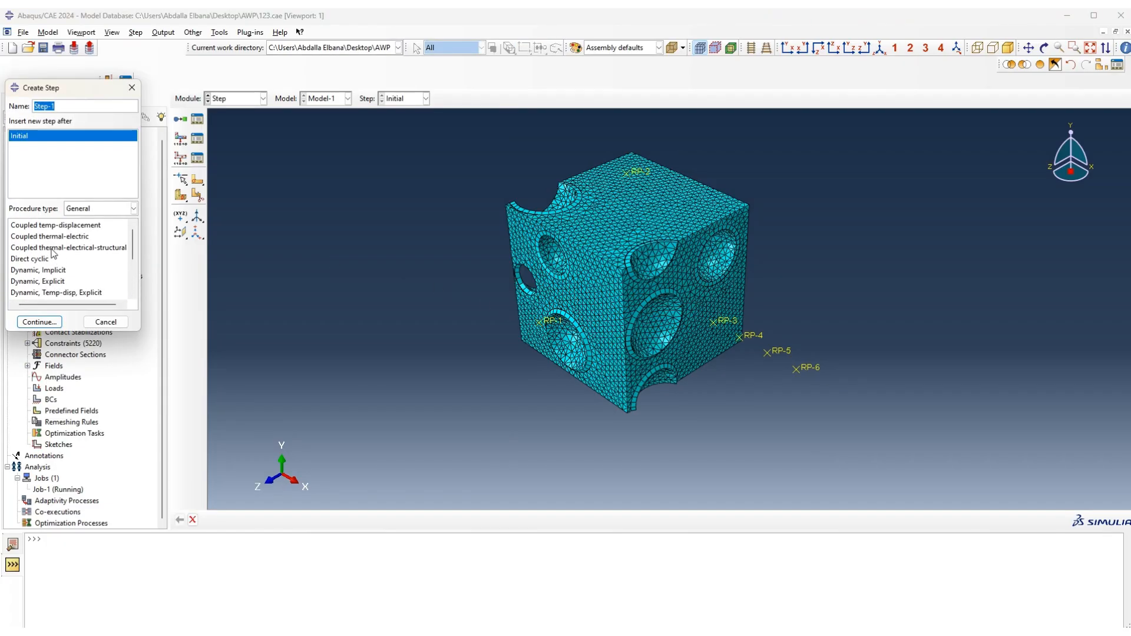
click(46, 282)
click(40, 322)
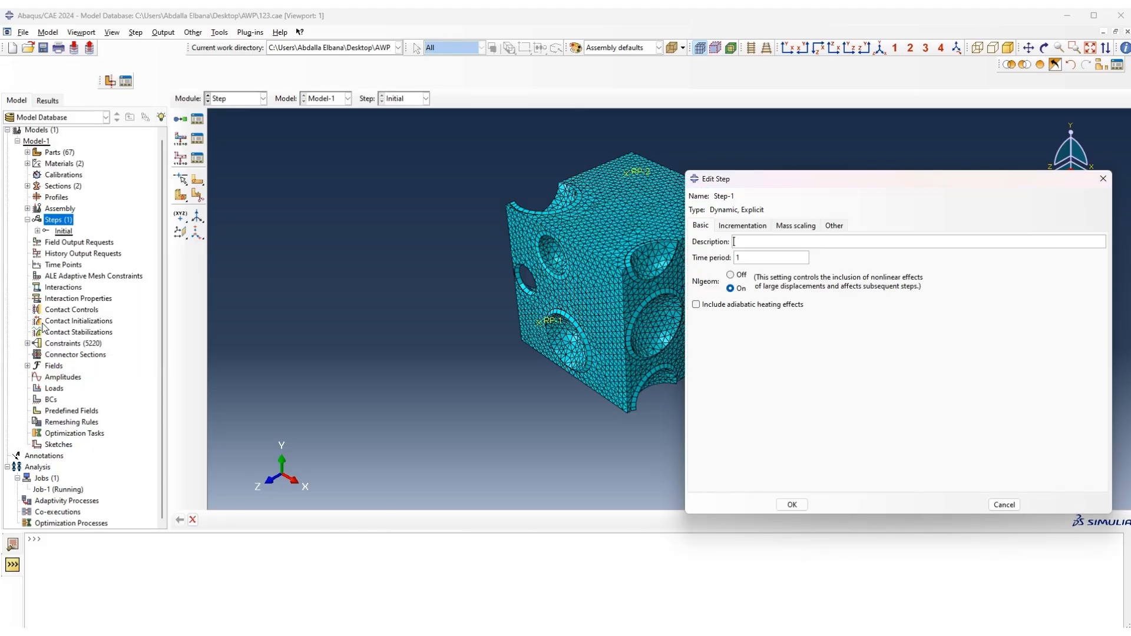
key(Tab)
text(0.000)
click(791, 504)
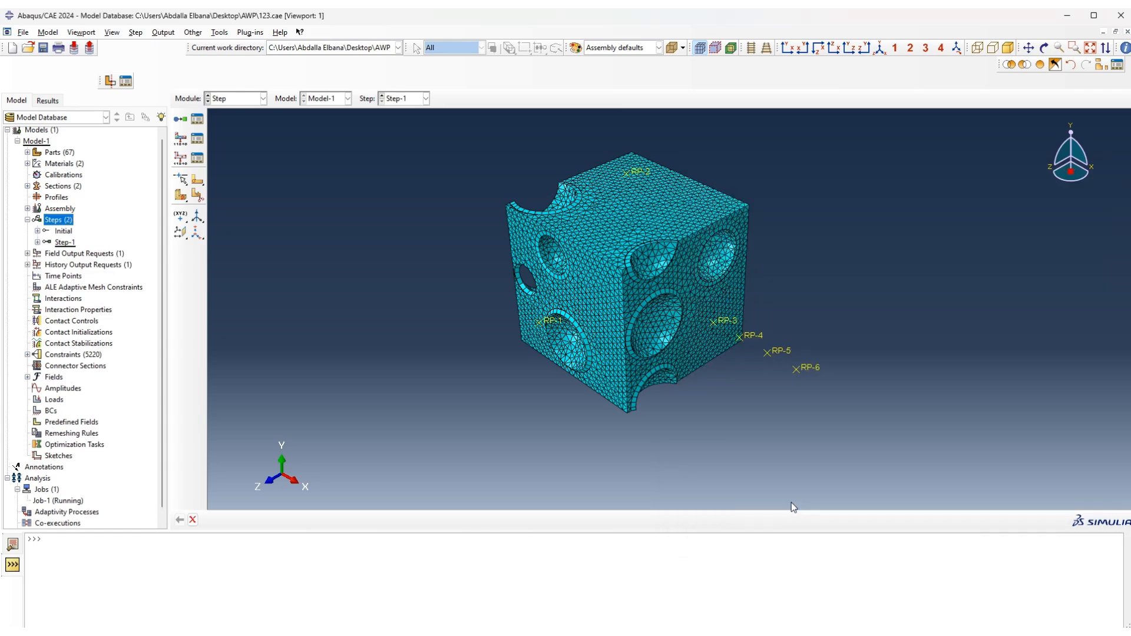
Create a tabular amplitude Amp-1 over step time, starting at 0, 0 and reaching amplitude 1 in the second row.
double_click(73, 389)
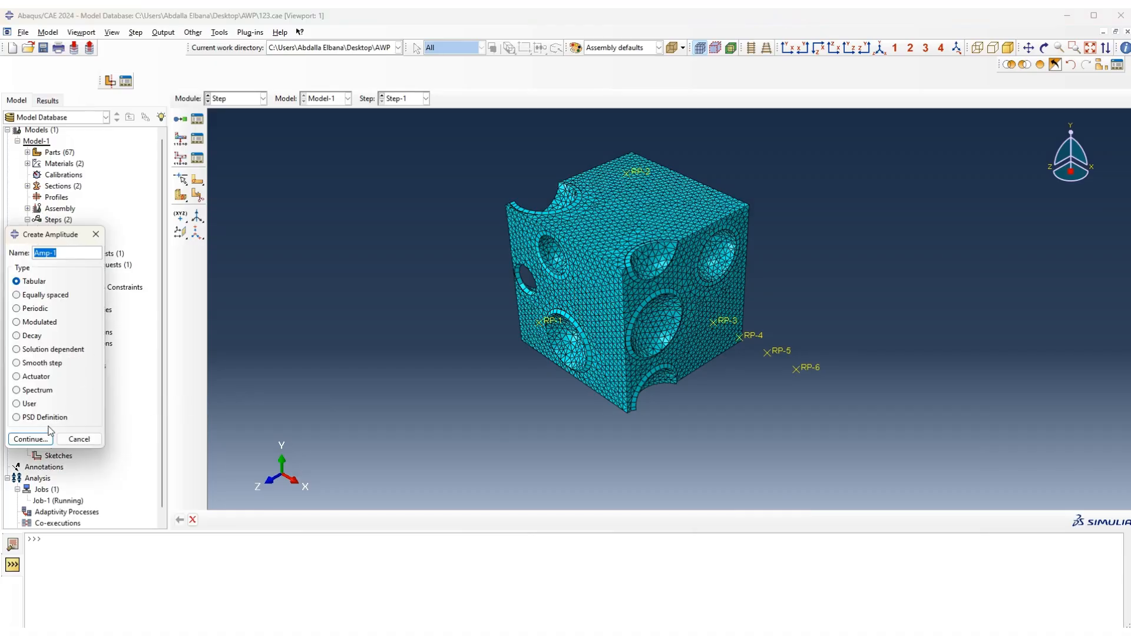
click(32, 439)
click(53, 378)
text(0)
click(136, 378)
text(0)
click(62, 390)
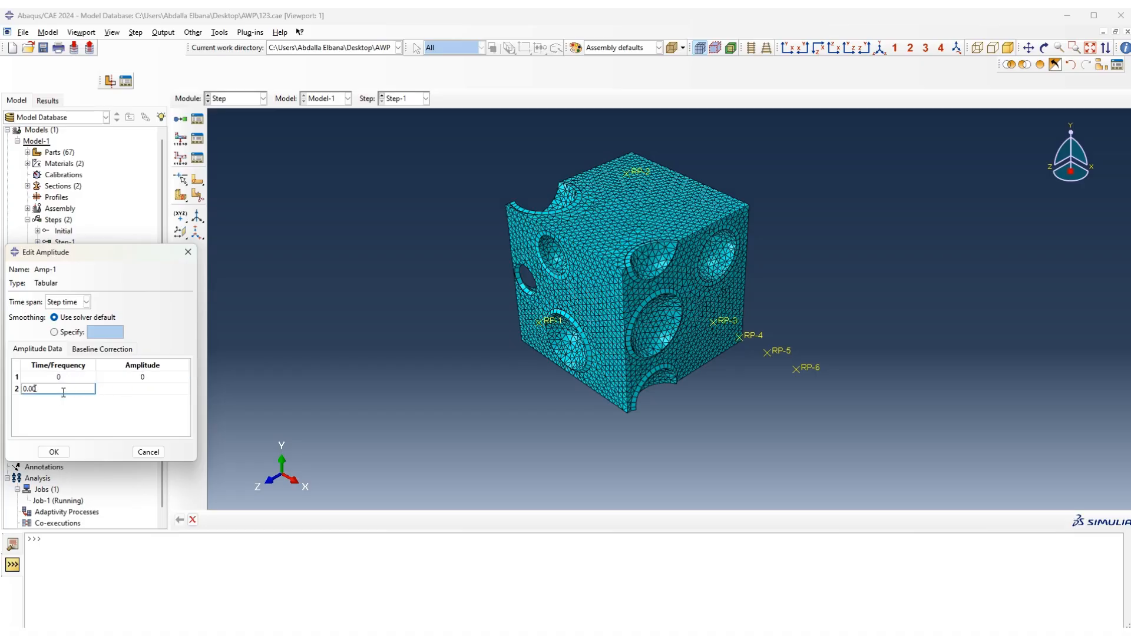
click(114, 393)
text(1)
click(54, 452)
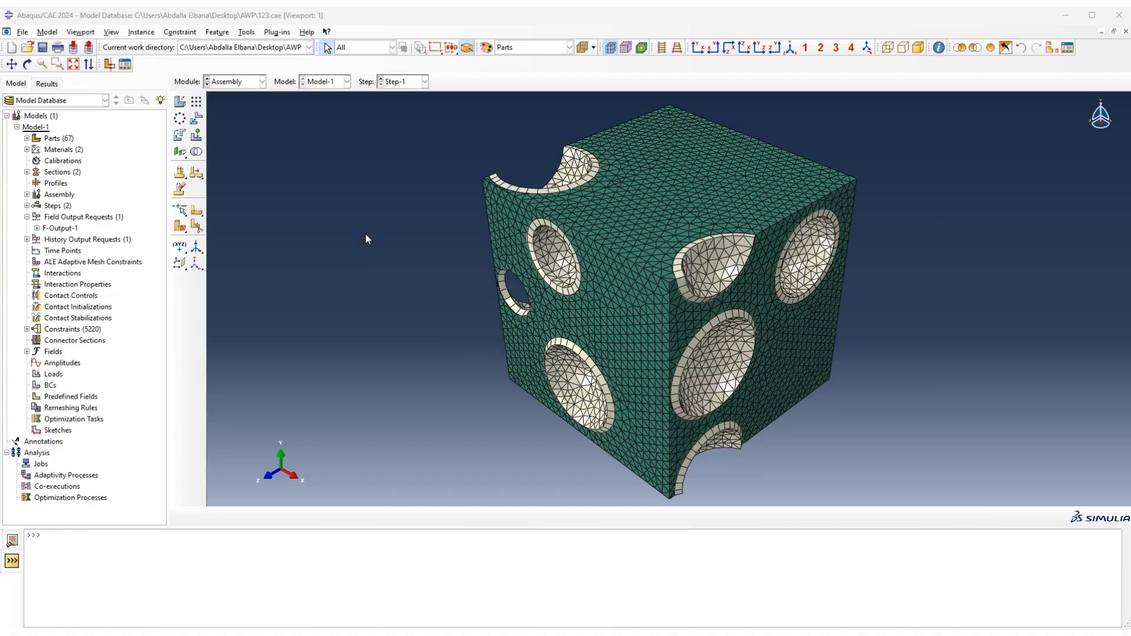
Display only the Spheres_Boundary-1 and Spheres_Internal-1 instances in the assembly.
click(238, 82)
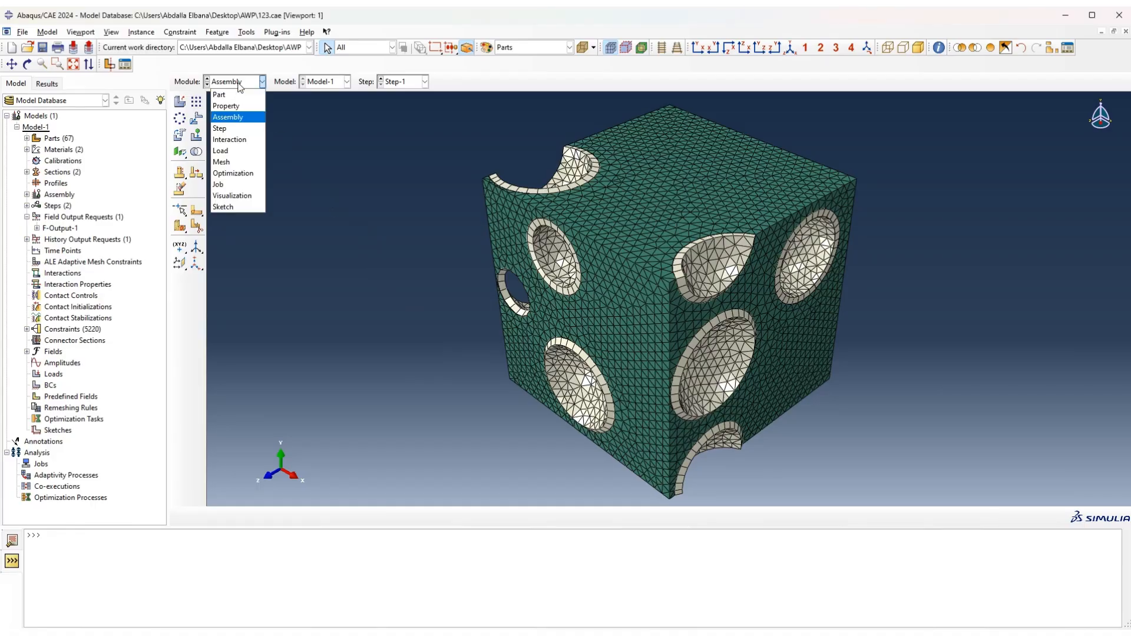
click(238, 86)
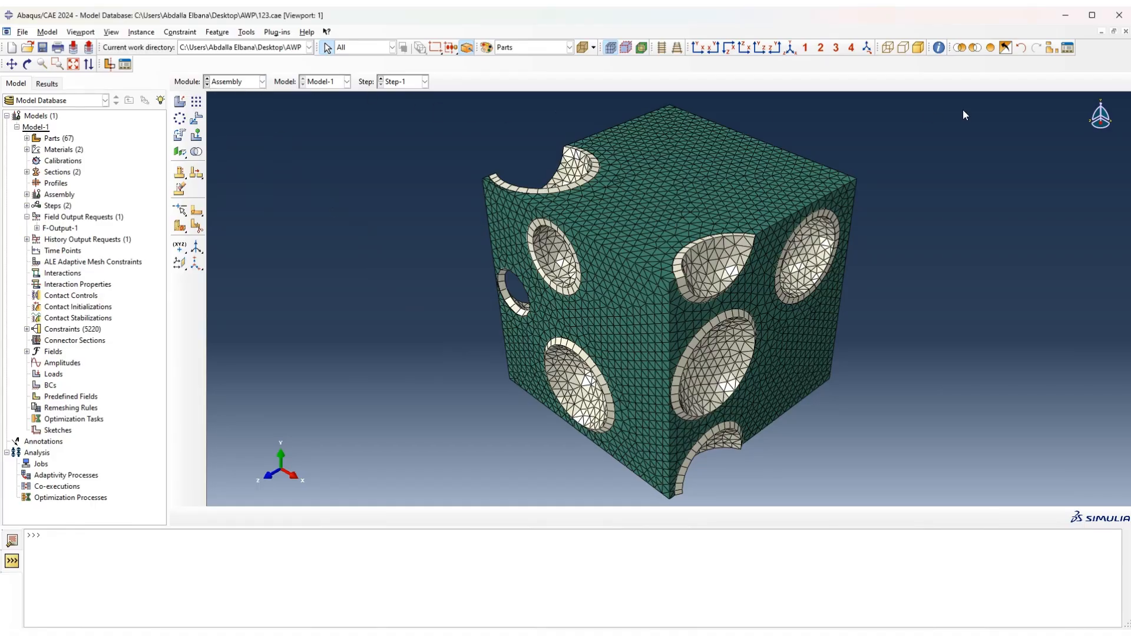
click(1052, 47)
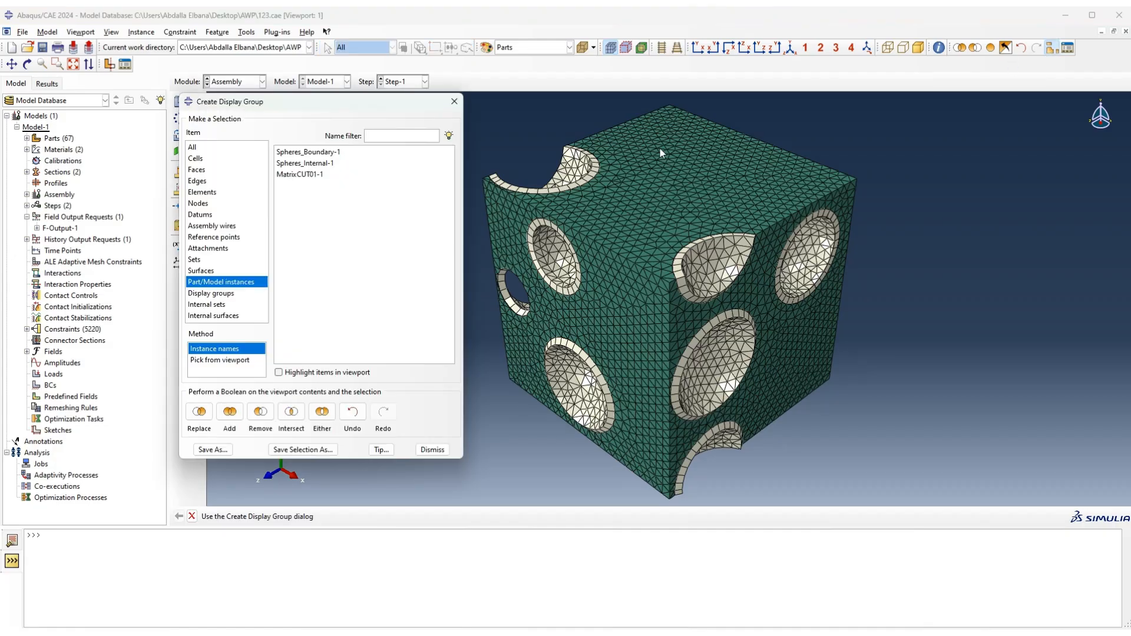
click(281, 164)
ctrl+click(298, 152)
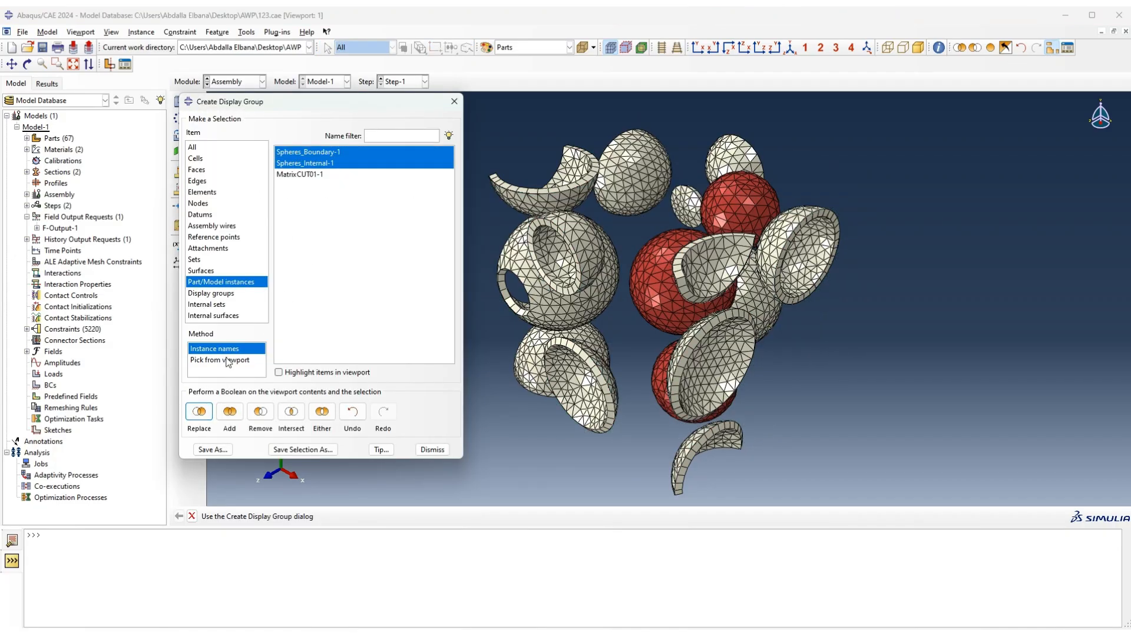
click(454, 102)
Create a geometry surface named Surf_I from all displayed sphere shells, using their brown side.
click(247, 33)
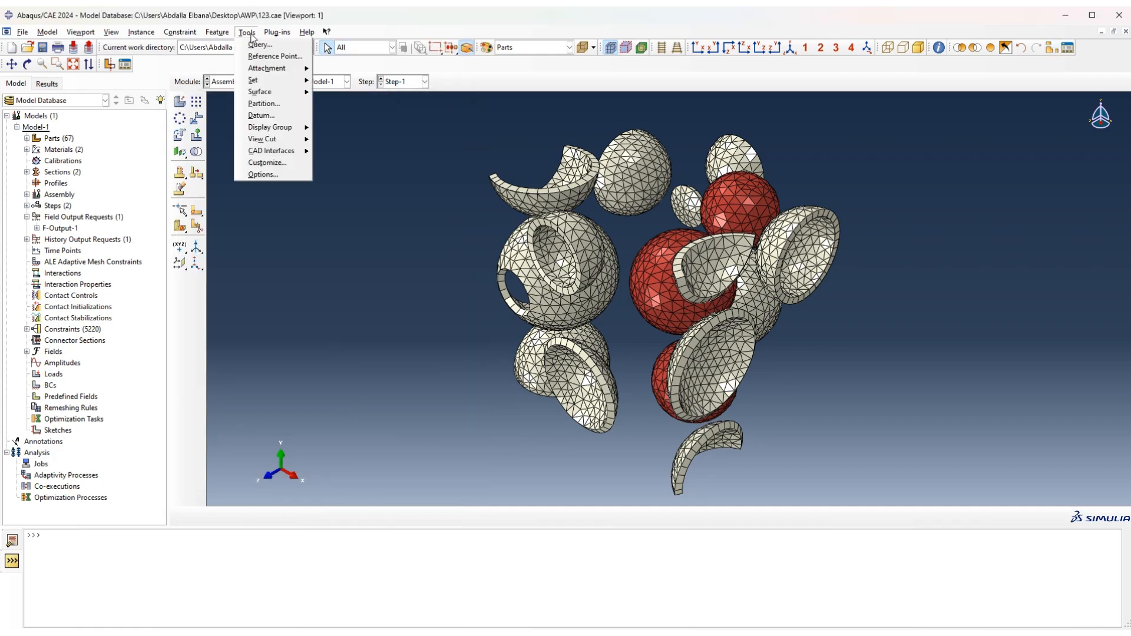
mouse_move(265, 92)
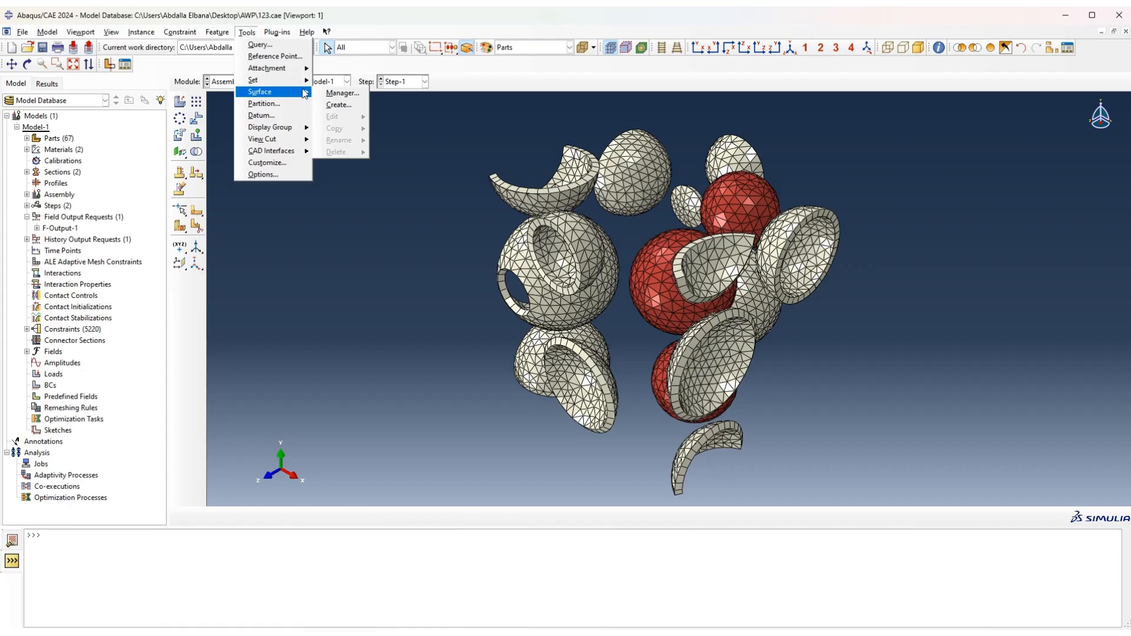
click(333, 93)
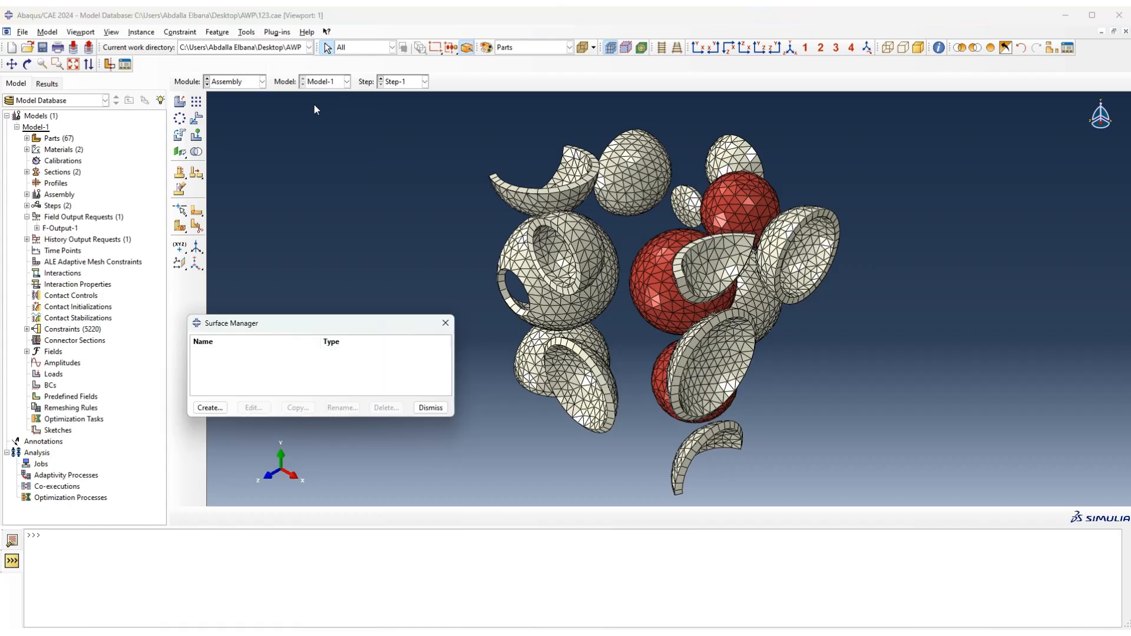
click(210, 407)
click(508, 358)
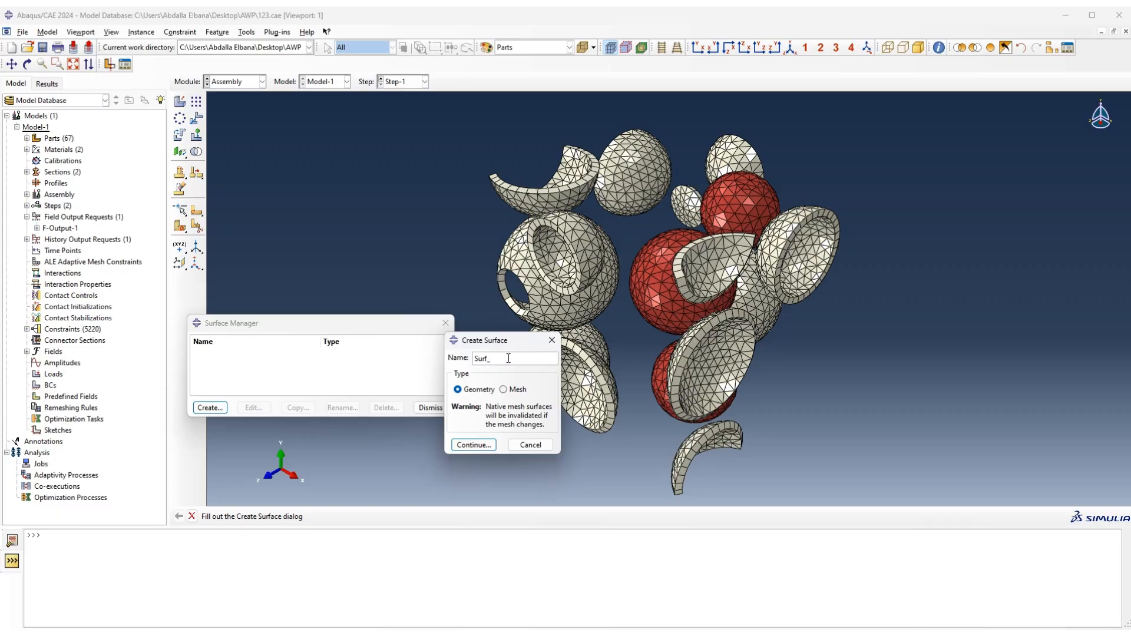
click(474, 445)
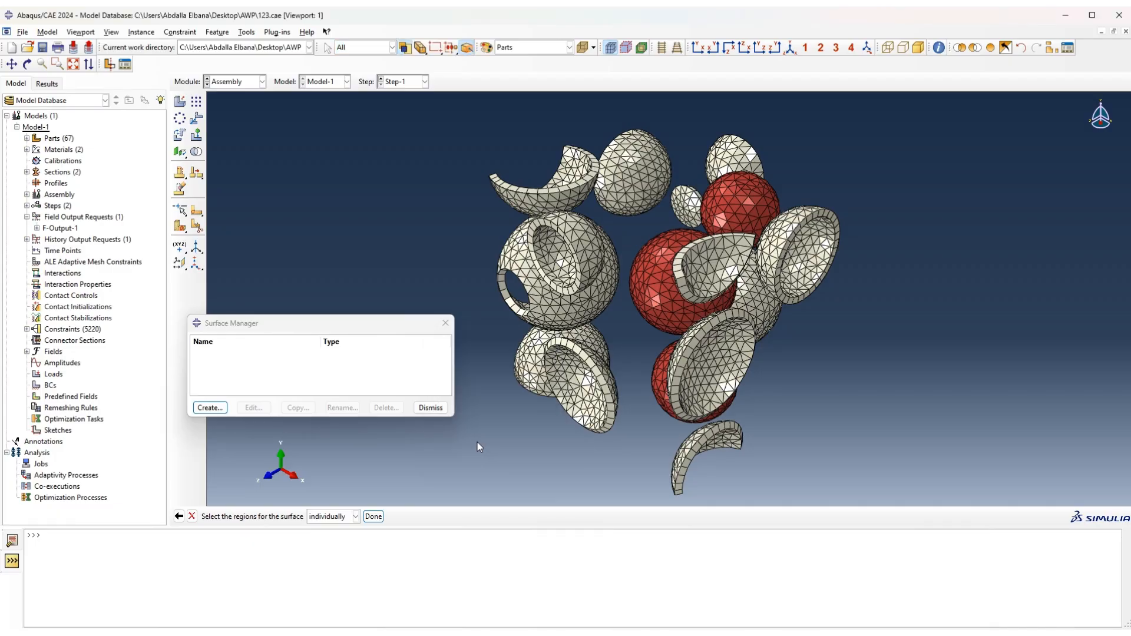
drag(454, 107, 870, 508)
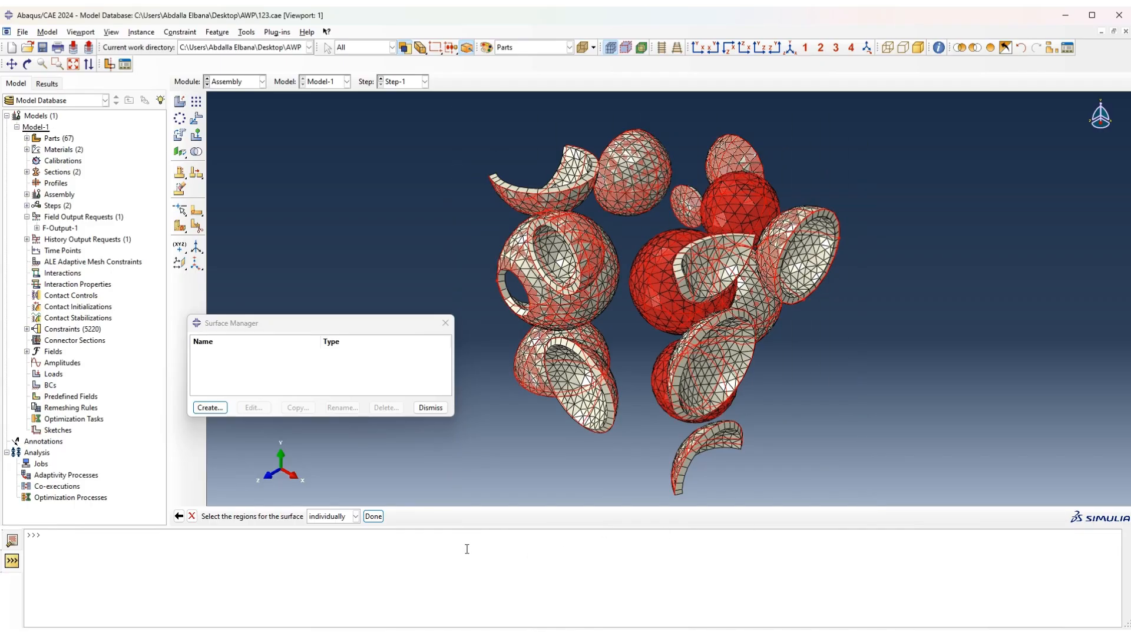
click(372, 516)
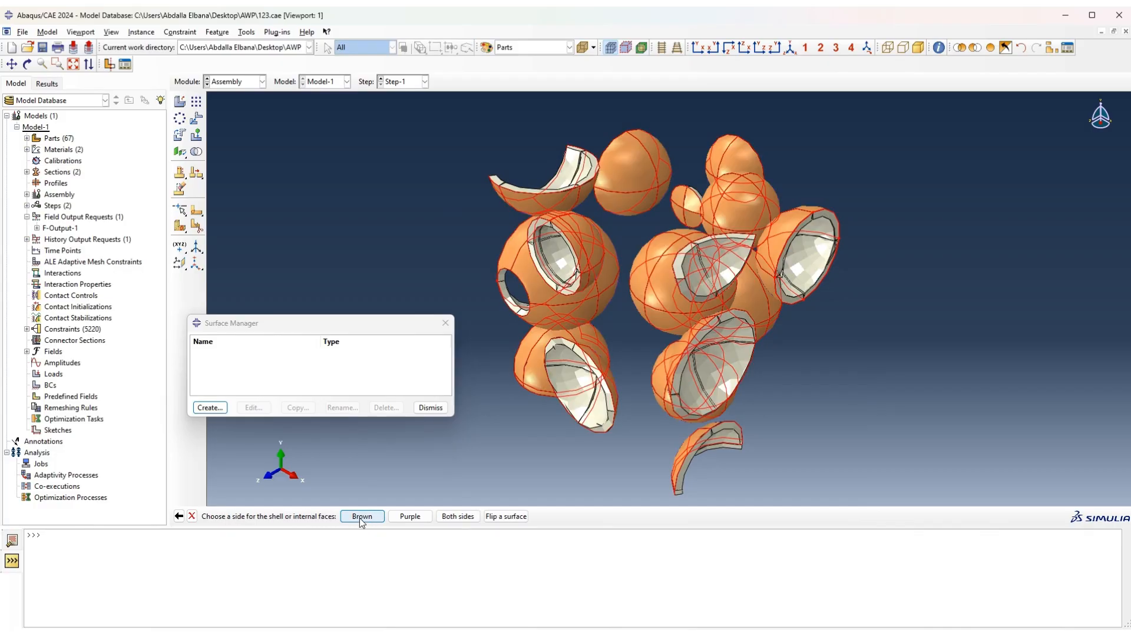
click(362, 517)
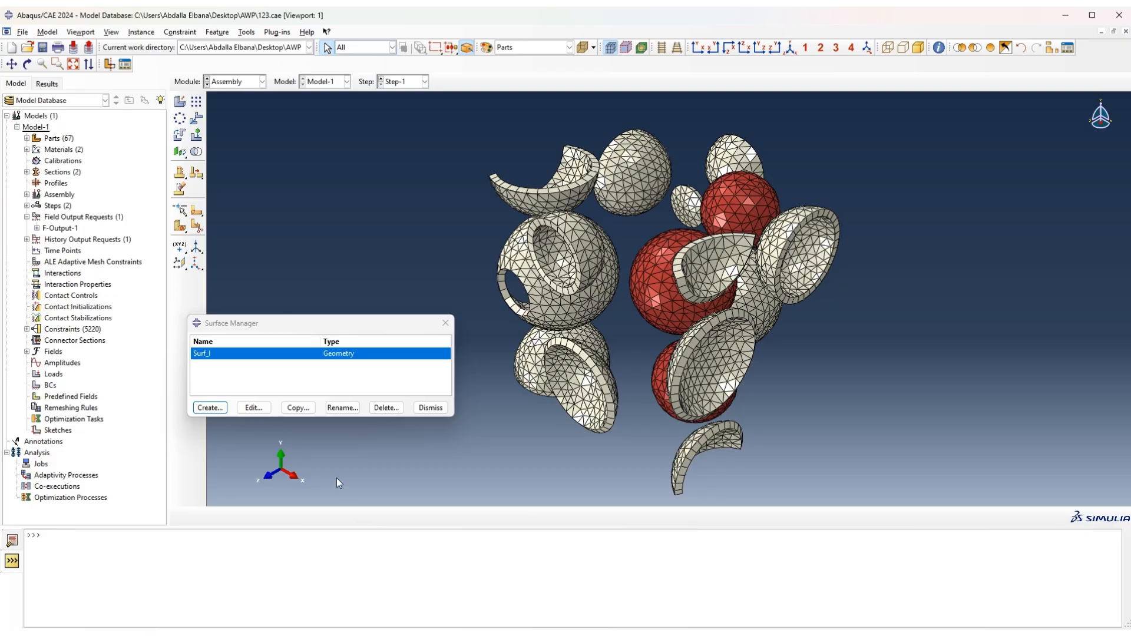
Replace the displayed assembly contents with only the MatrixCUT01-1 instance.
click(1051, 48)
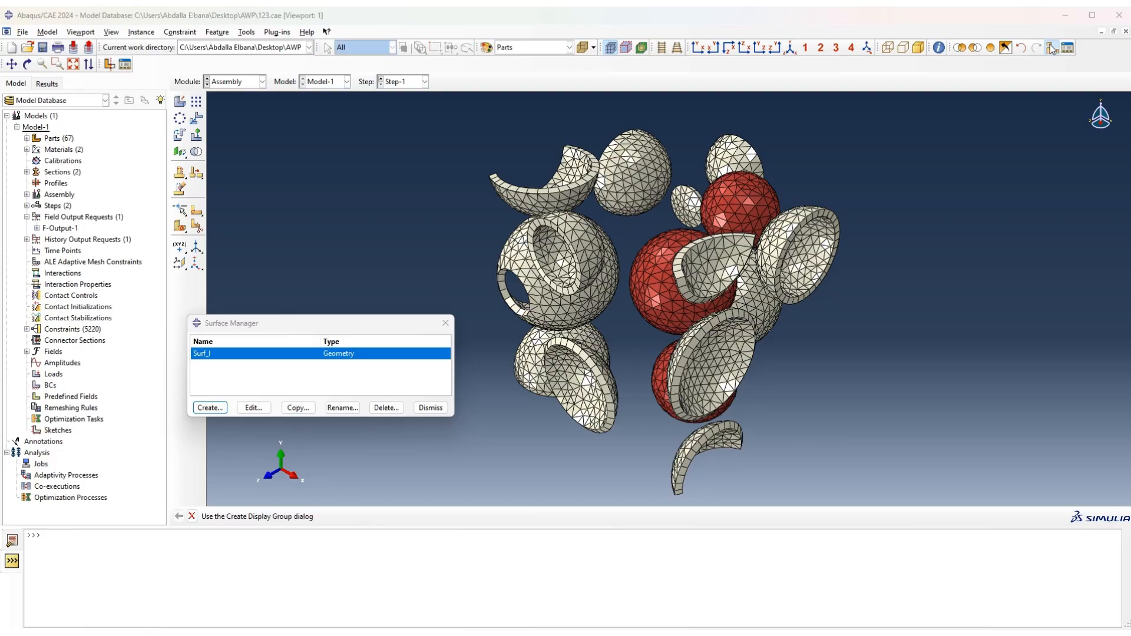
click(338, 175)
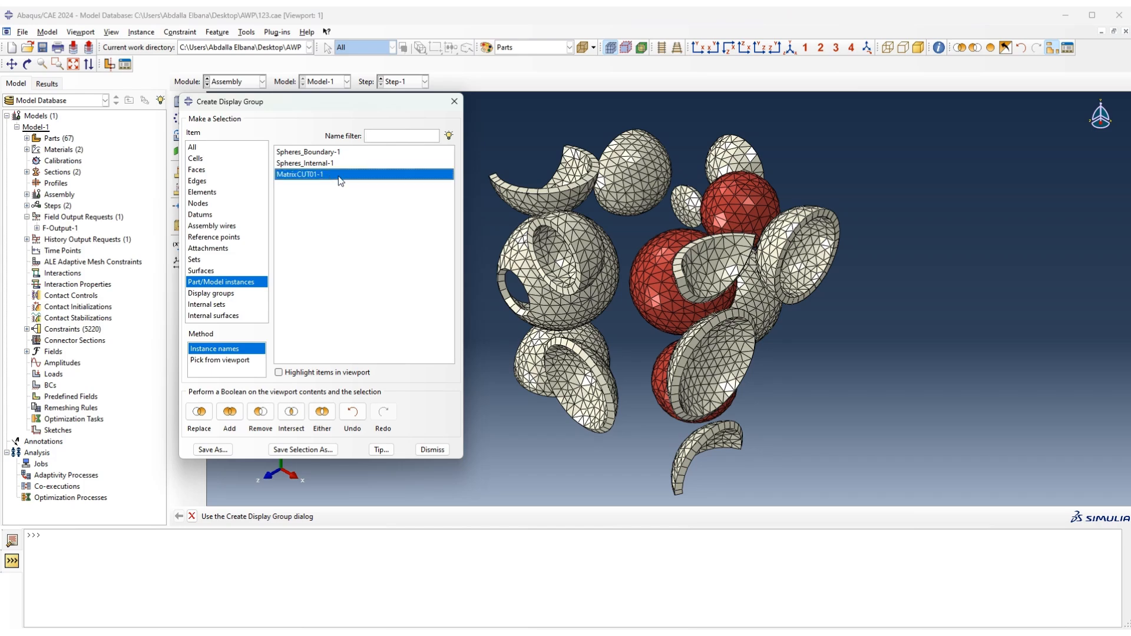
click(204, 409)
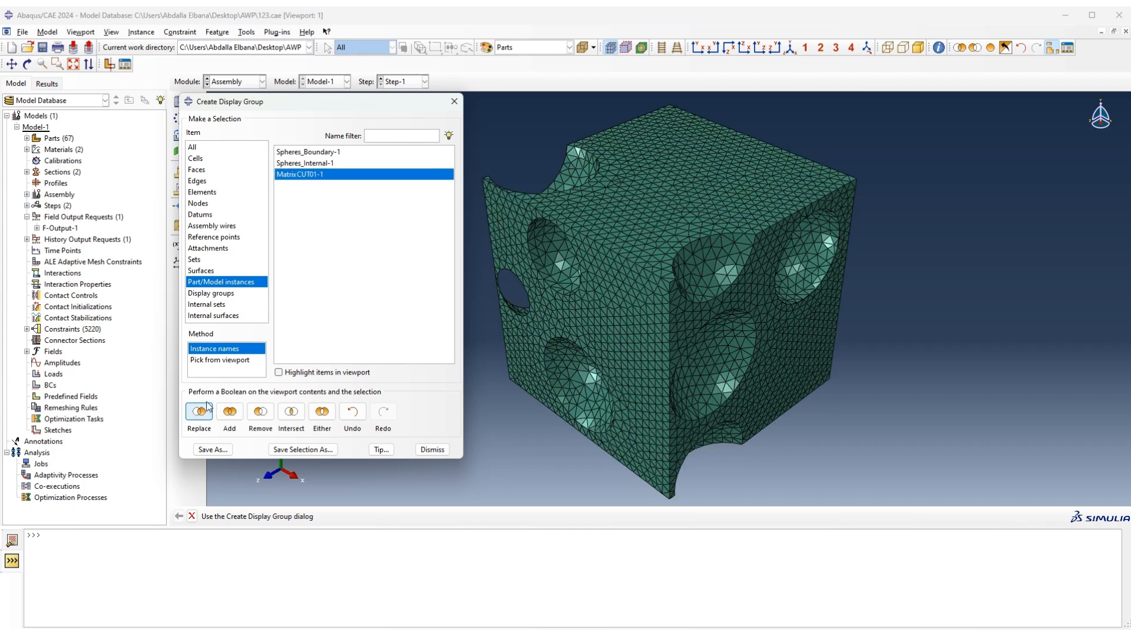
click(454, 102)
Start a geometry surface named Surf_M and select all faces of the displayed matrix.
click(210, 408)
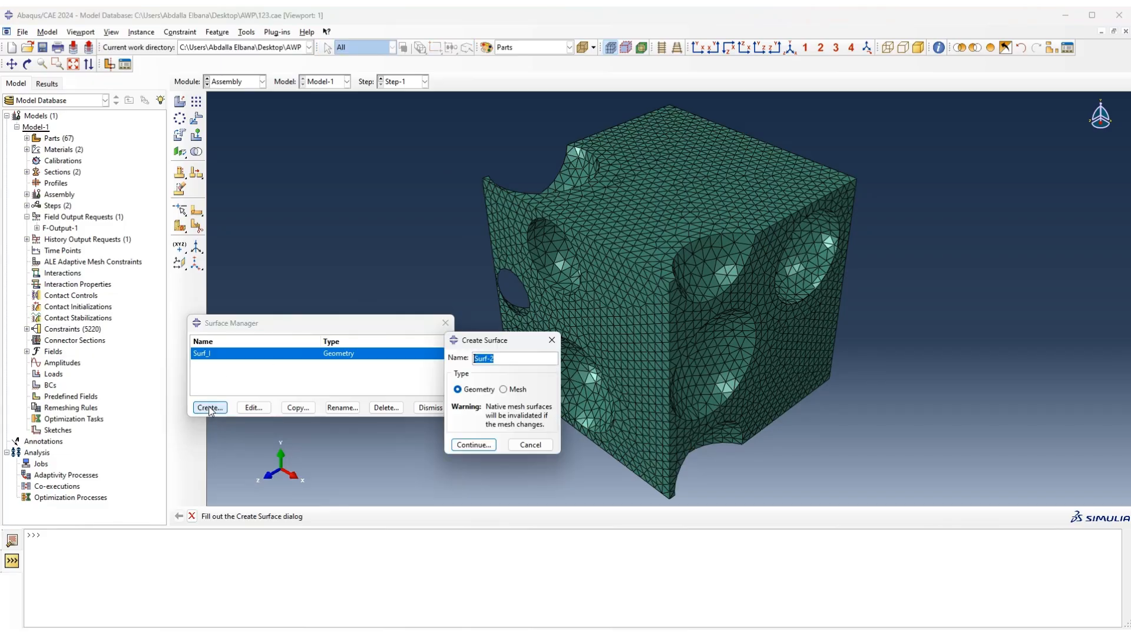
click(535, 359)
text(_M)
click(478, 445)
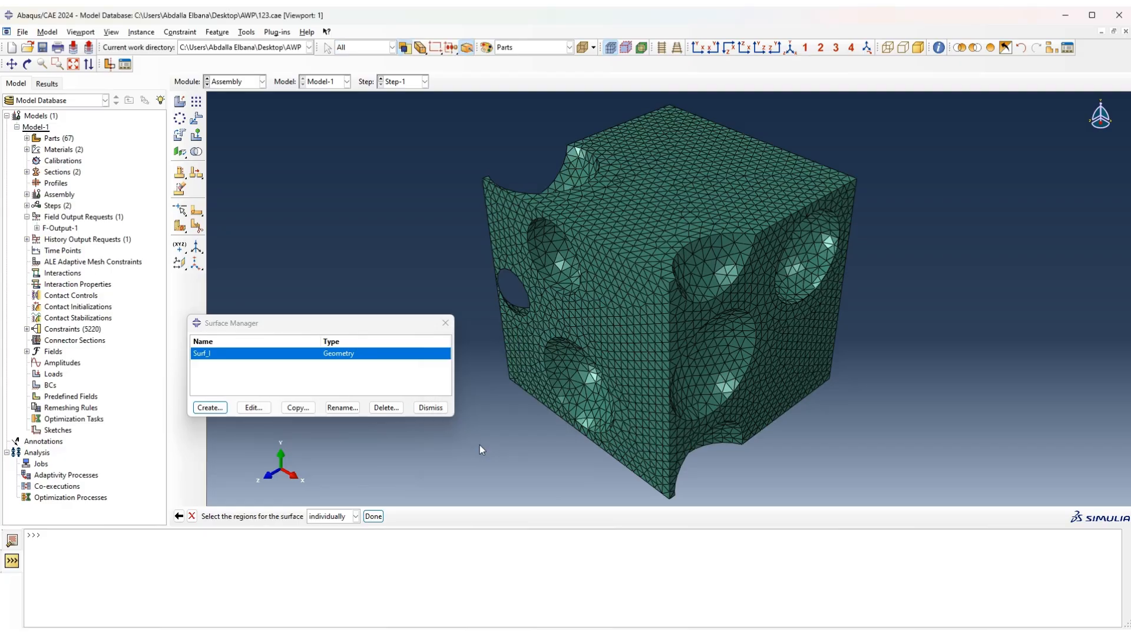
drag(451, 96, 869, 509)
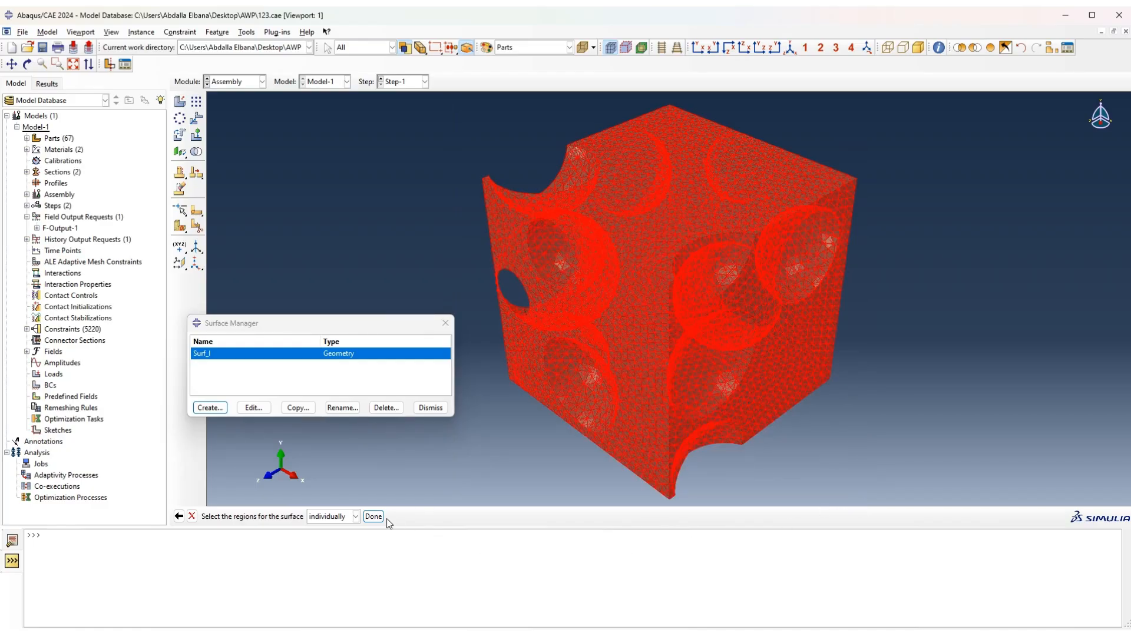
Deselect the cube's flat outer faces using by-angle selection with an angle of 3, and finish Surf_M with only the spherical cavity faces.
click(330, 516)
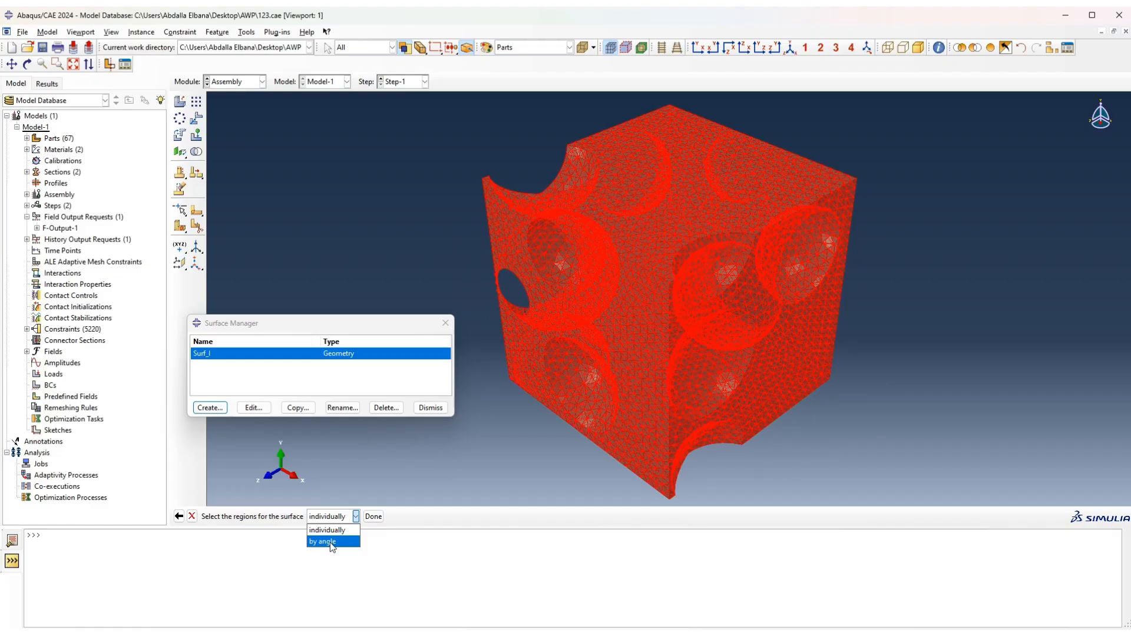
click(331, 542)
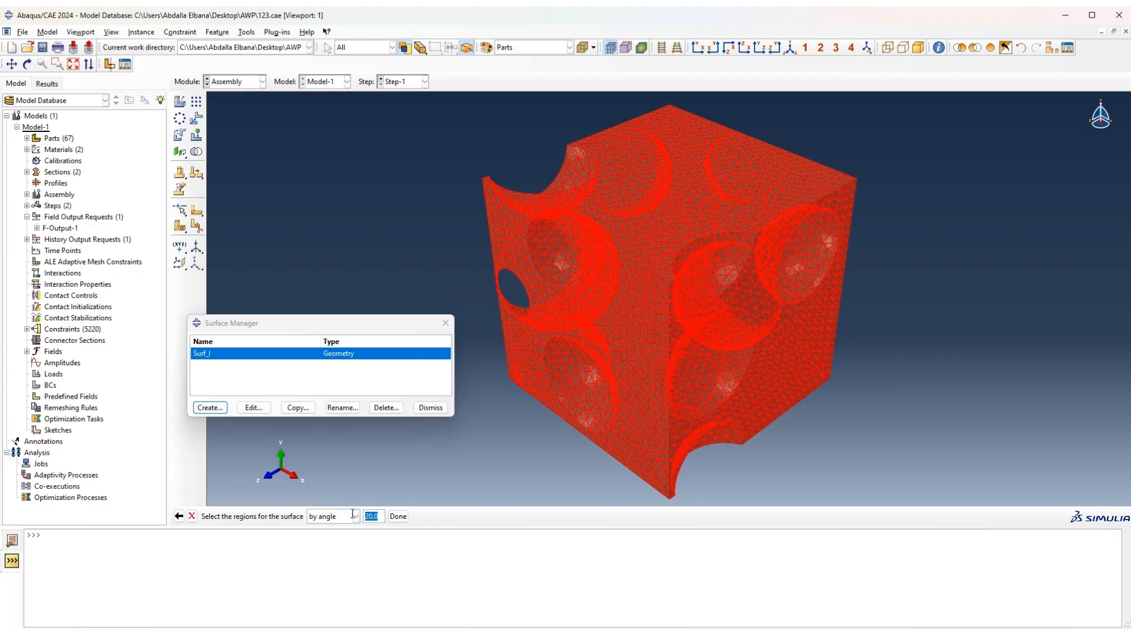
text(3)
click(347, 517)
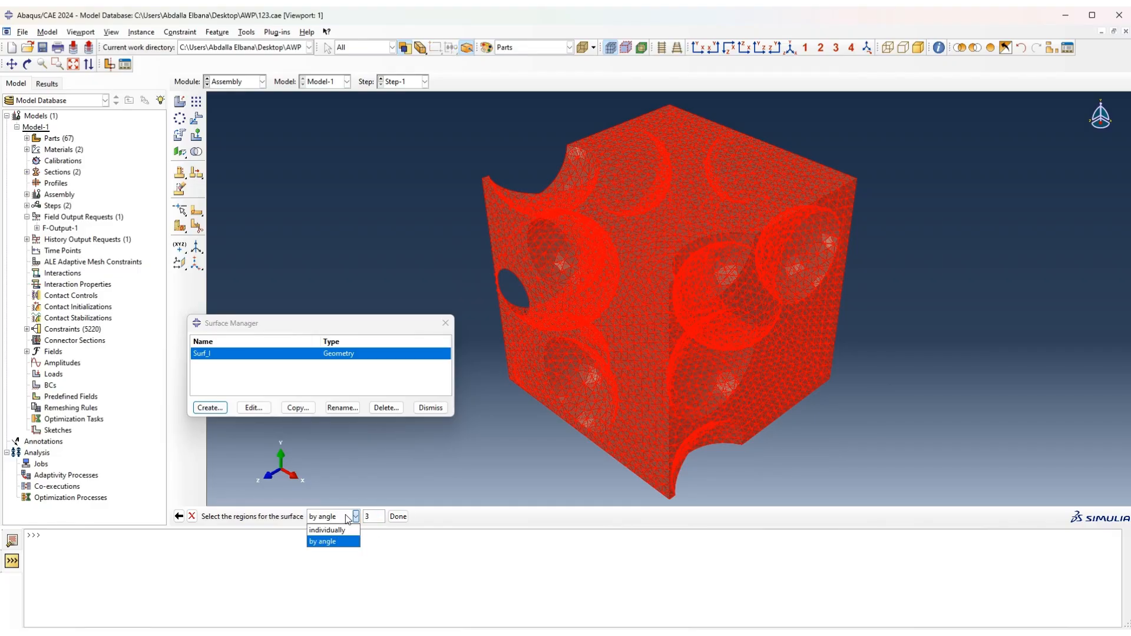
click(347, 516)
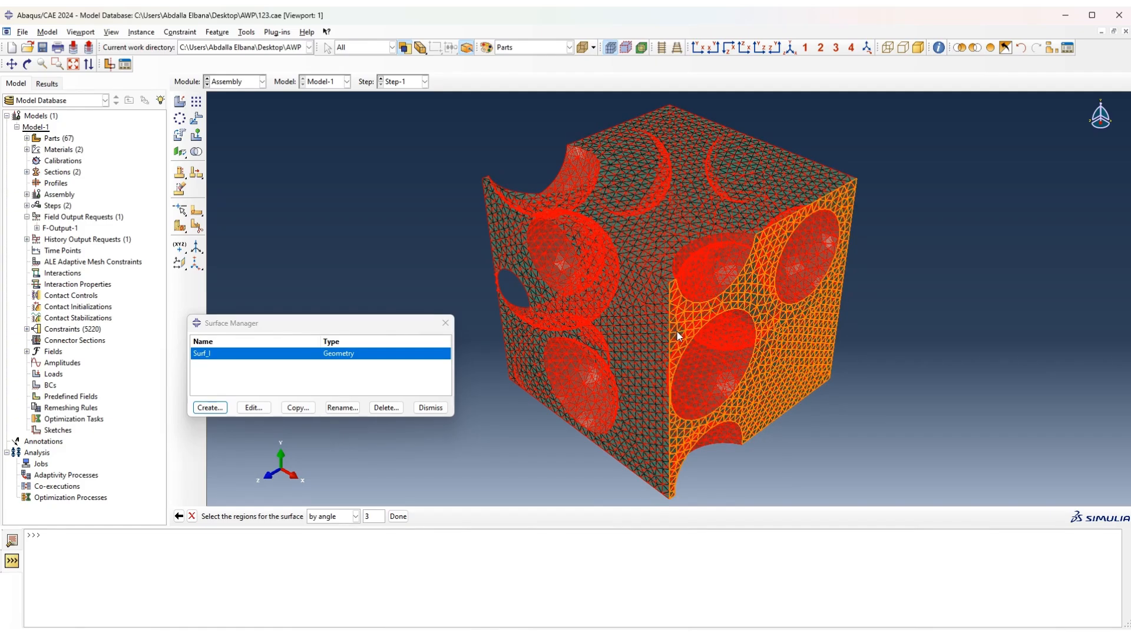
ctrl+alt+drag(765, 370, 675, 236)
ctrl+click(692, 284)
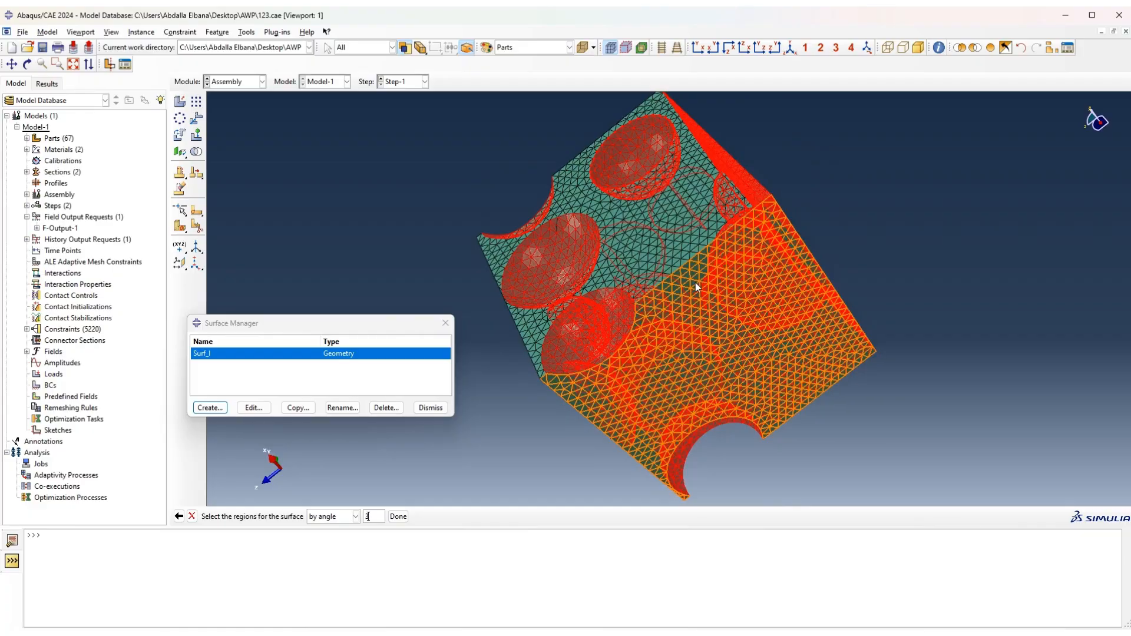
ctrl+alt+drag(775, 249, 614, 270)
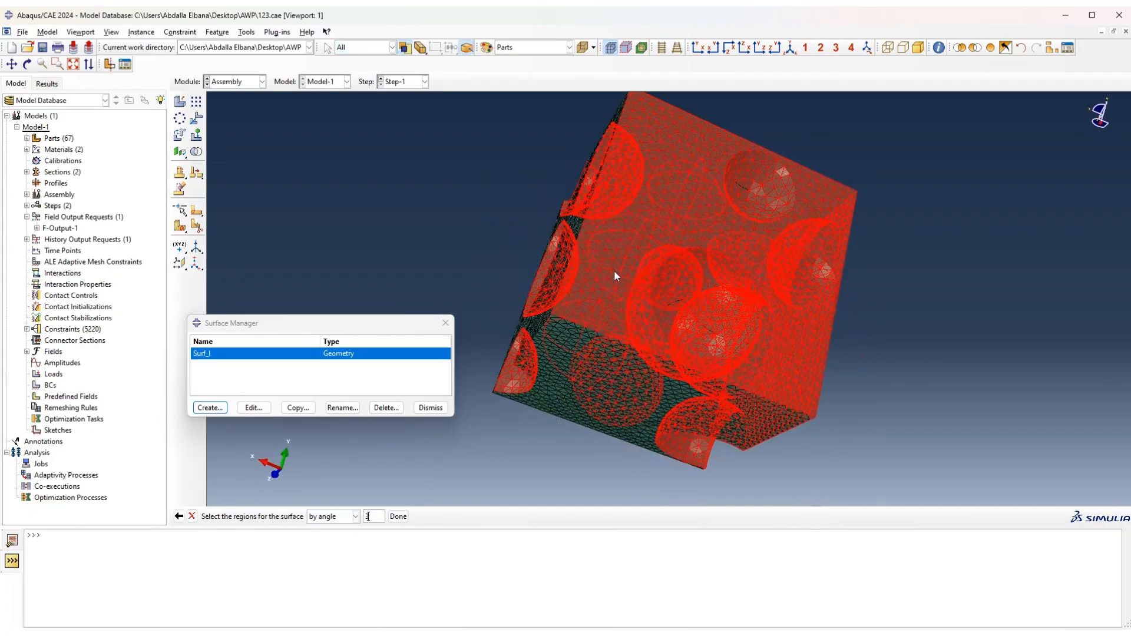
ctrl+alt+drag(779, 348, 612, 259)
ctrl+click(656, 357)
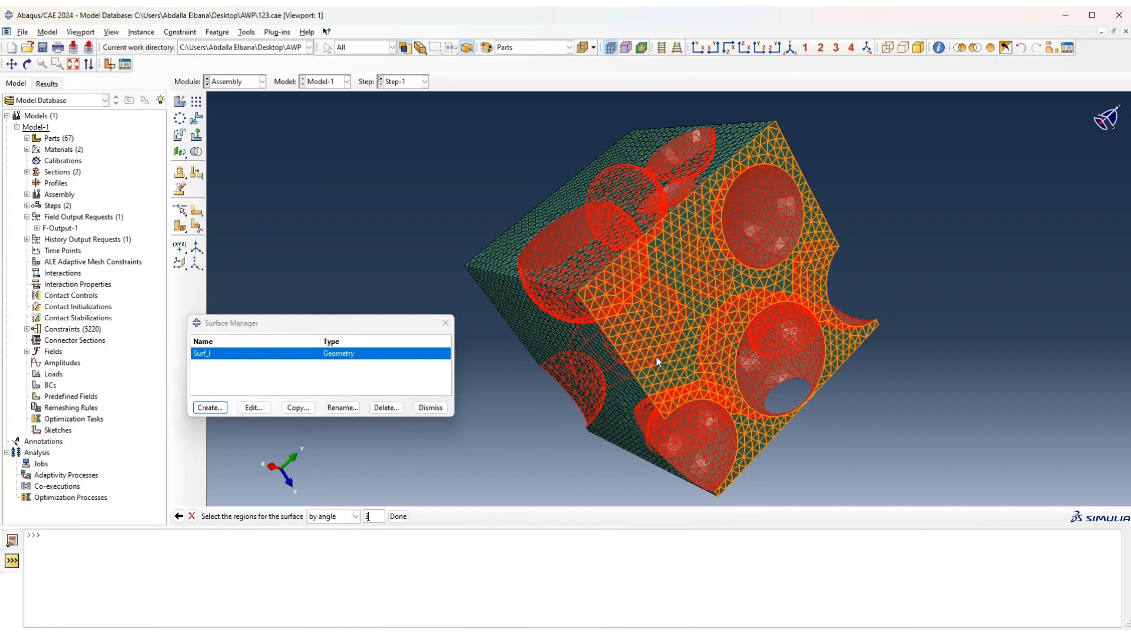
click(790, 50)
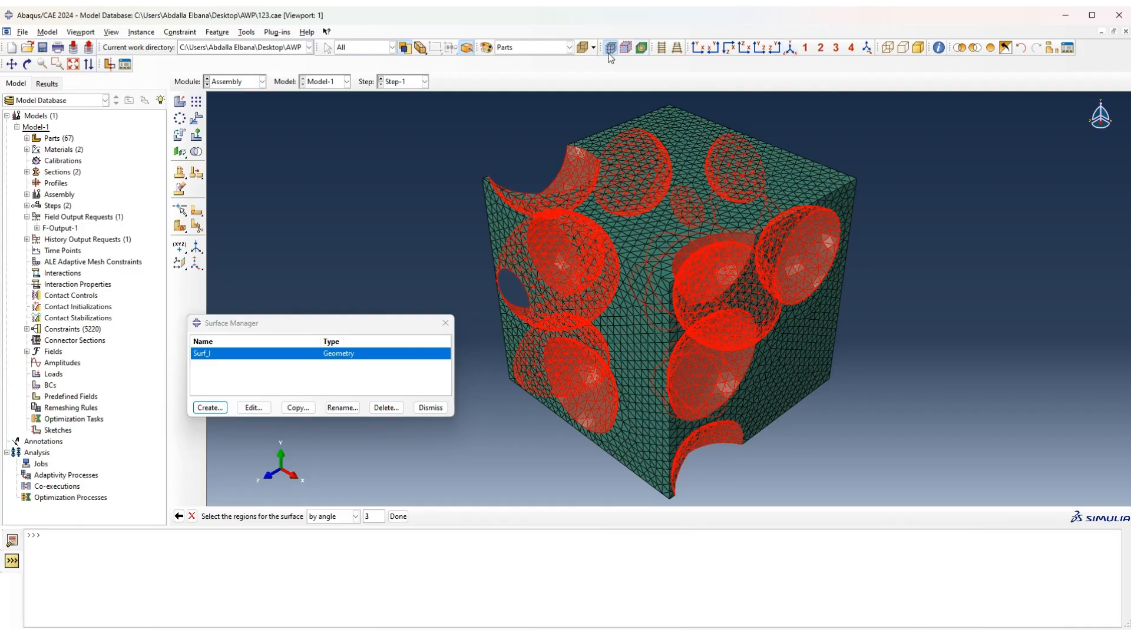
click(399, 517)
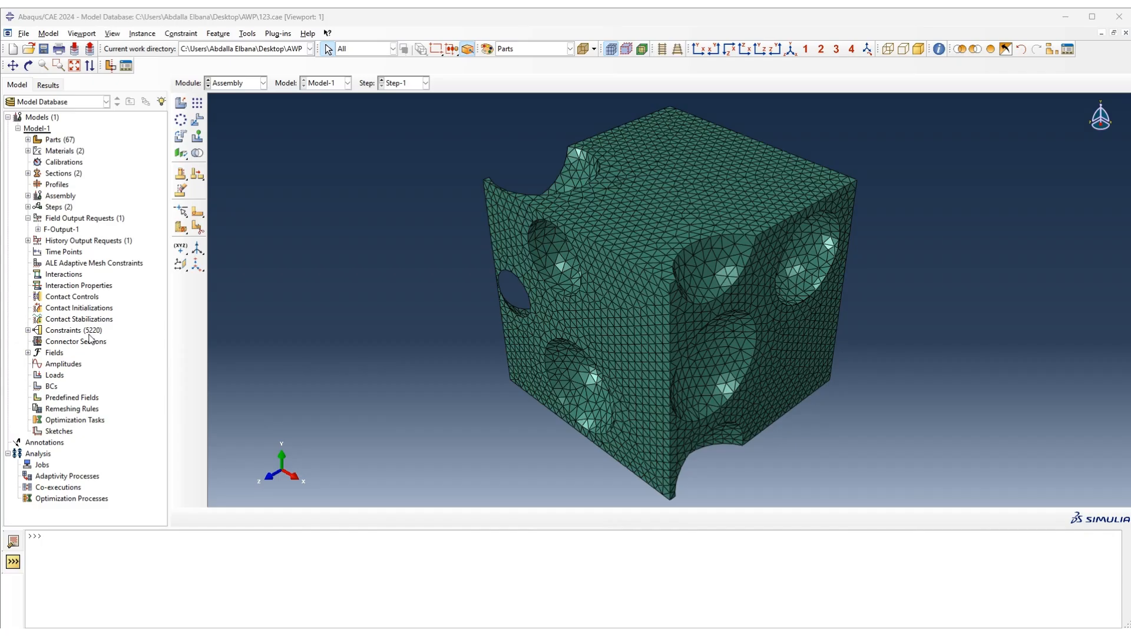
Create a contact interaction property named Dummy with "Hard" Contact normal behavior, default constraint enforcement and separation allowed after contact.
double_click(72, 287)
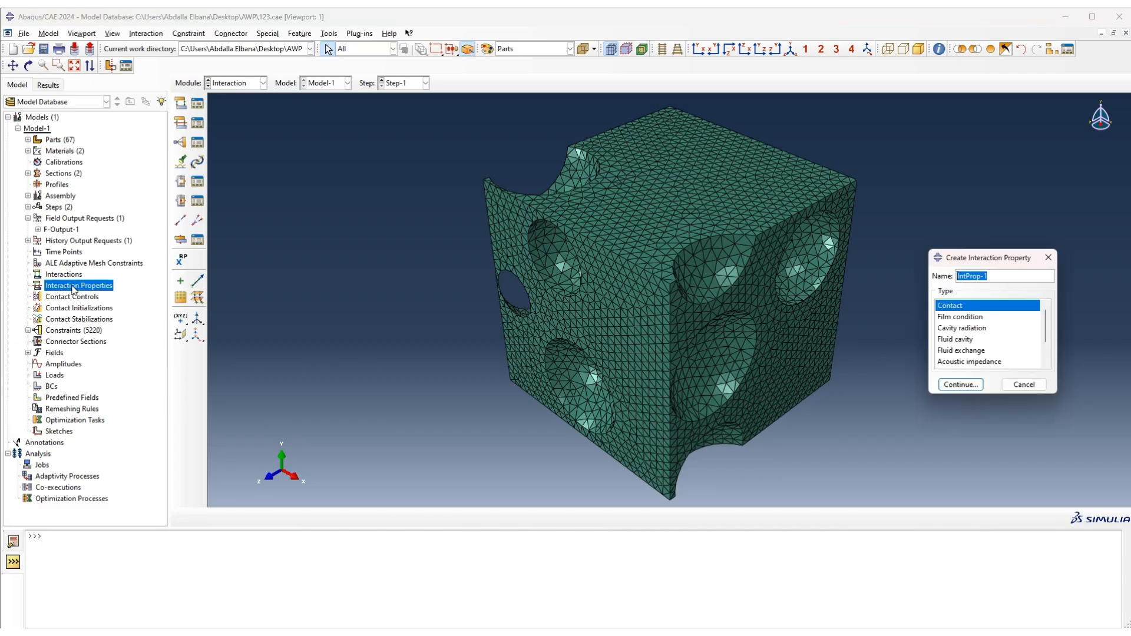
text(Dummy)
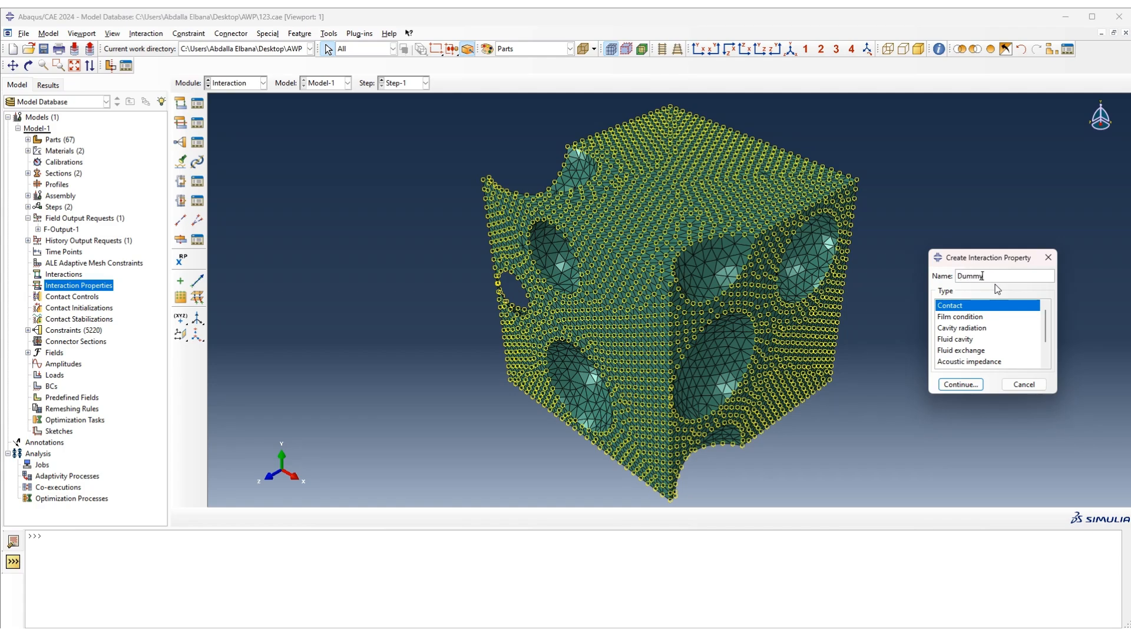
click(961, 384)
click(811, 248)
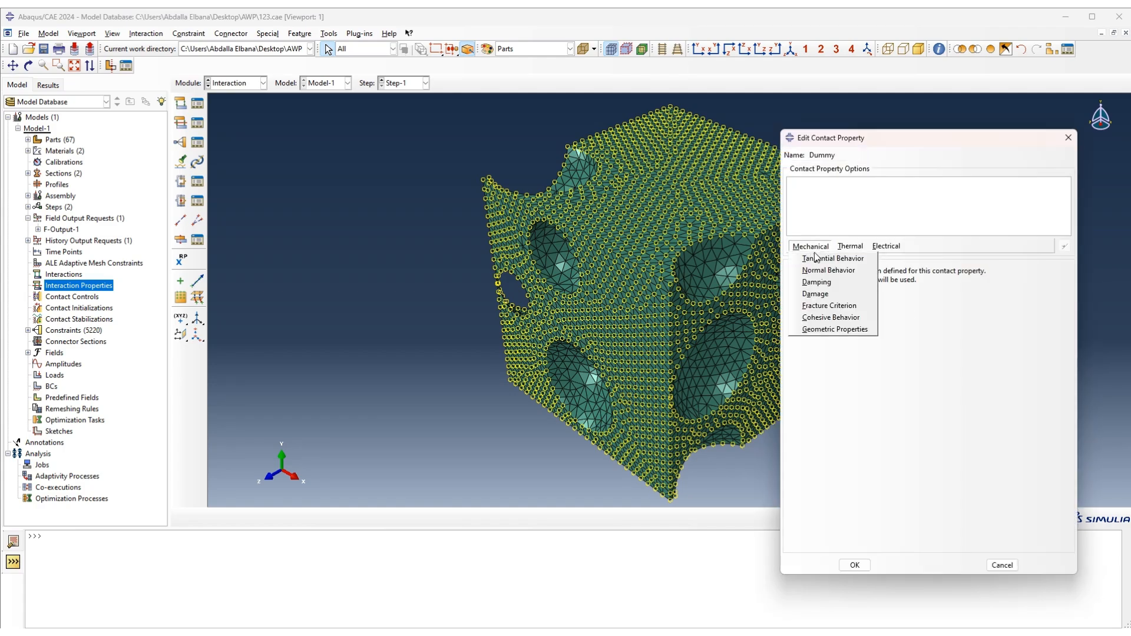
click(817, 276)
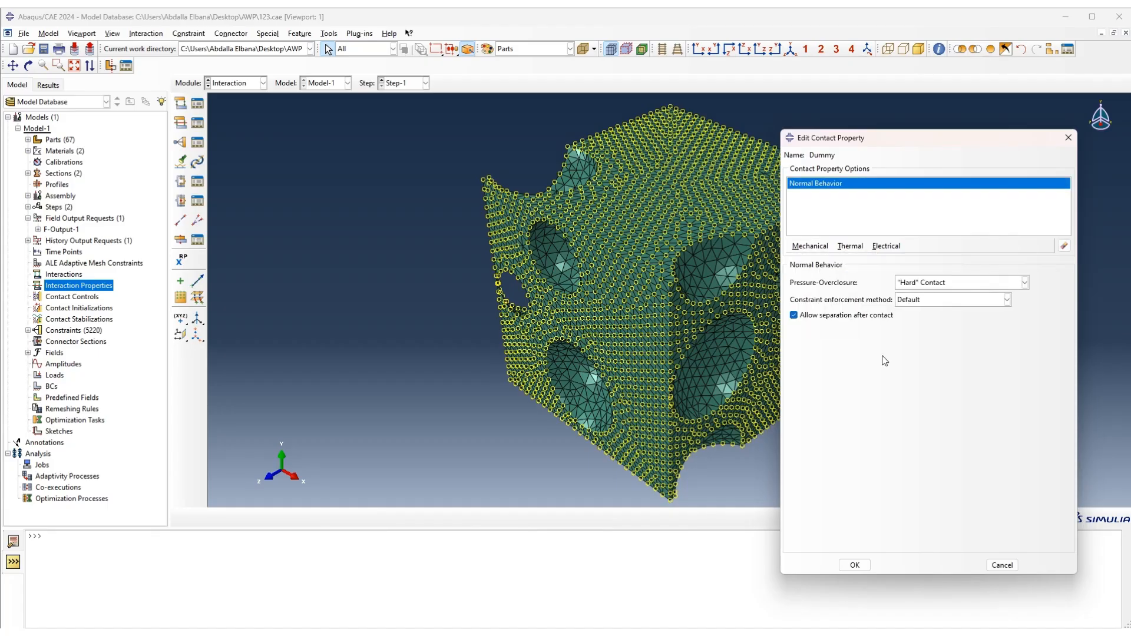
click(855, 566)
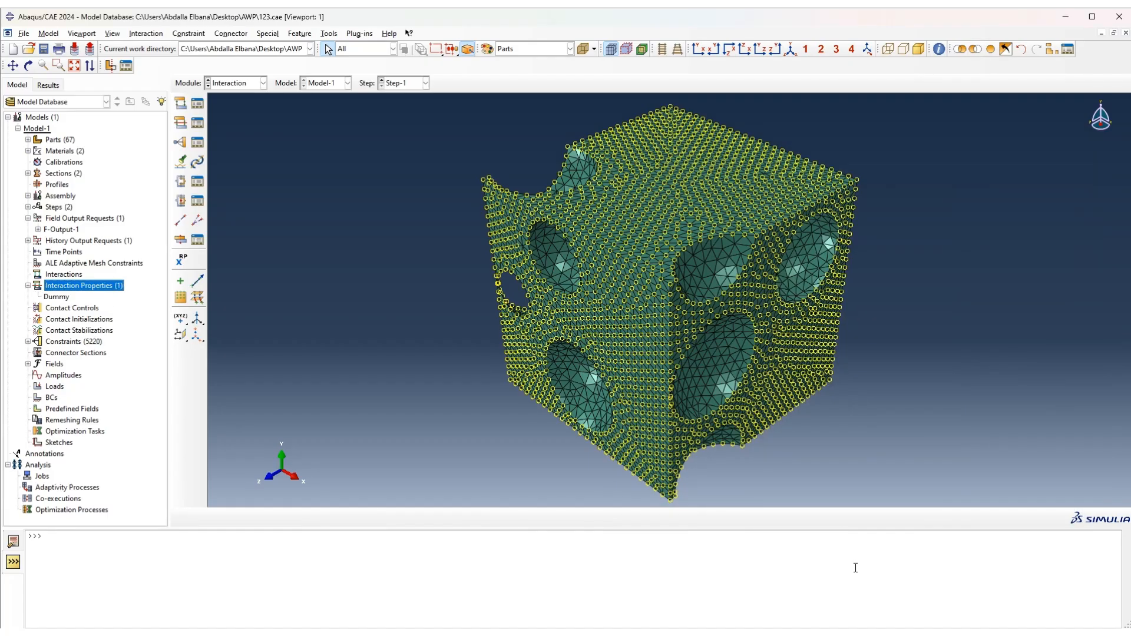
Create a contact interaction property named CZM with default "Hard" Contact normal behavior.
double_click(74, 286)
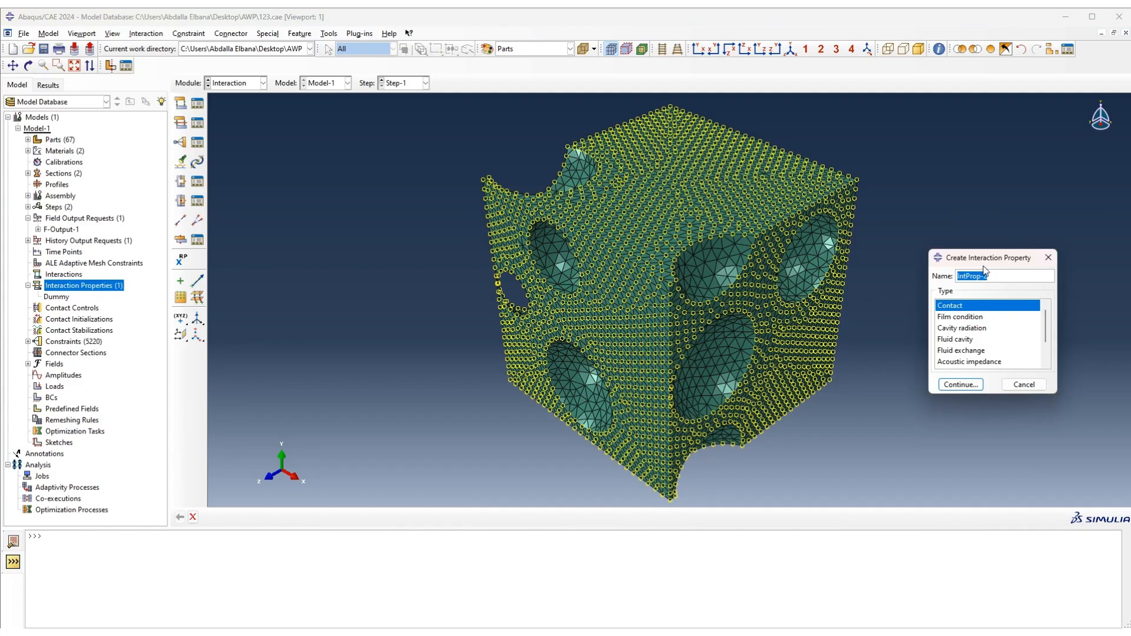
text(CZM)
click(965, 386)
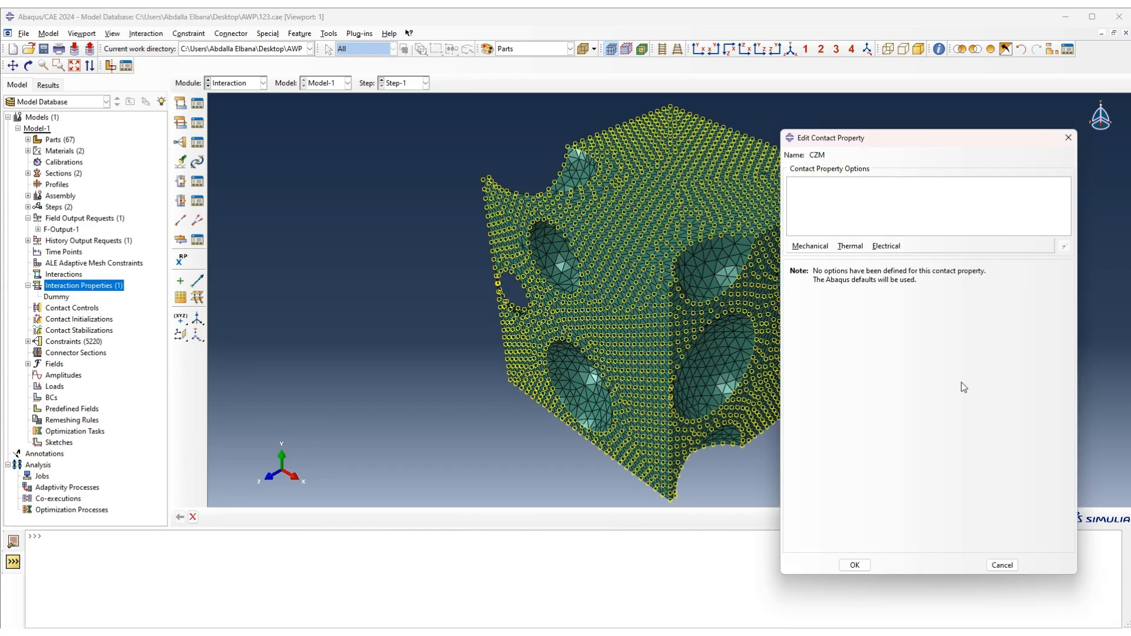
click(818, 251)
click(819, 271)
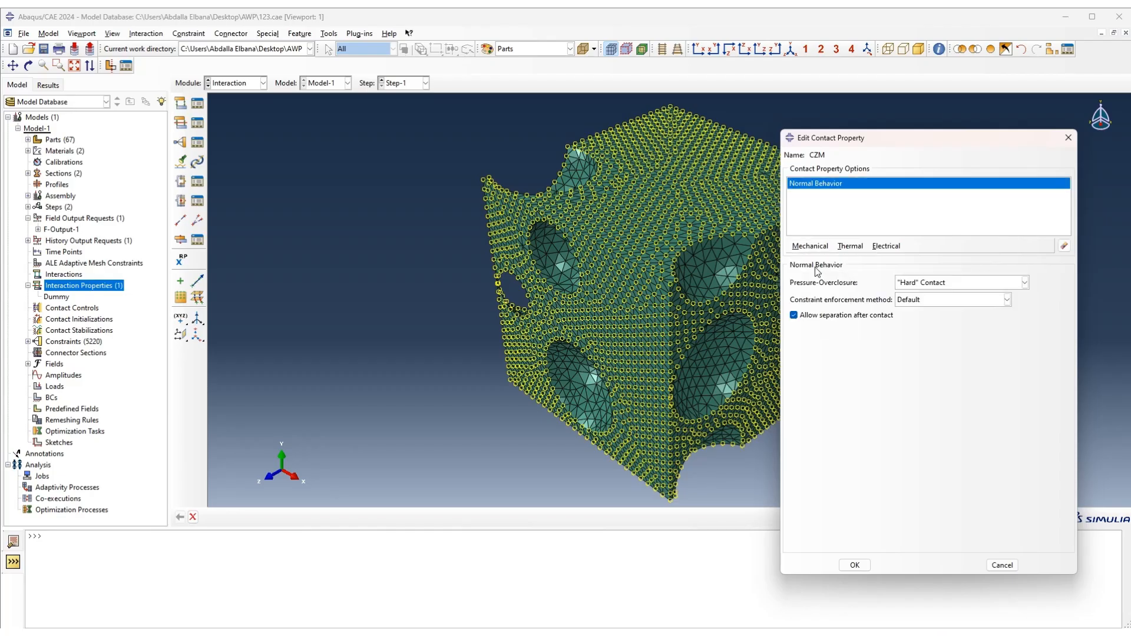
Add cohesive behavior to CZM with uncoupled stiffness coefficients Knn 60000, Kss 24000 and Ktt 24000.
click(812, 249)
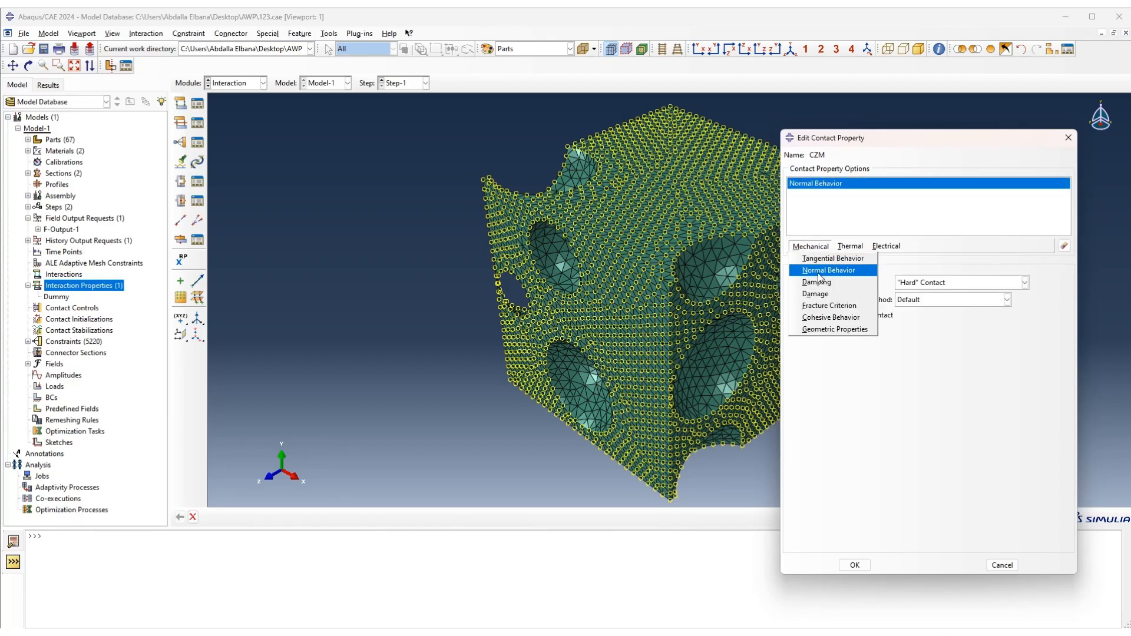
click(827, 318)
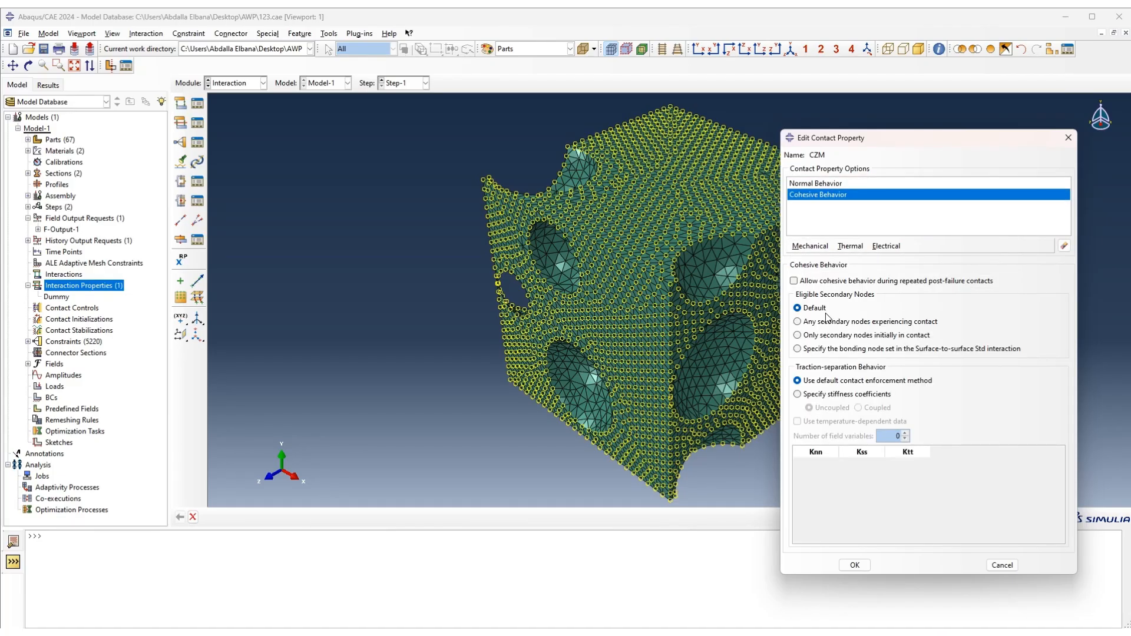
click(828, 394)
click(819, 461)
text(60000)
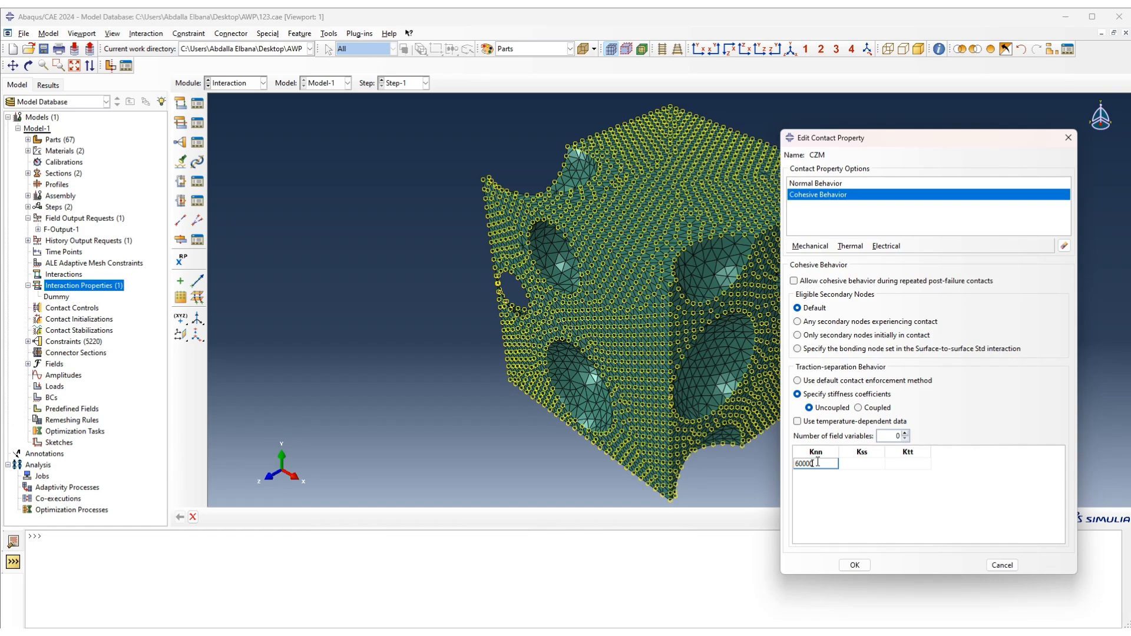
click(855, 462)
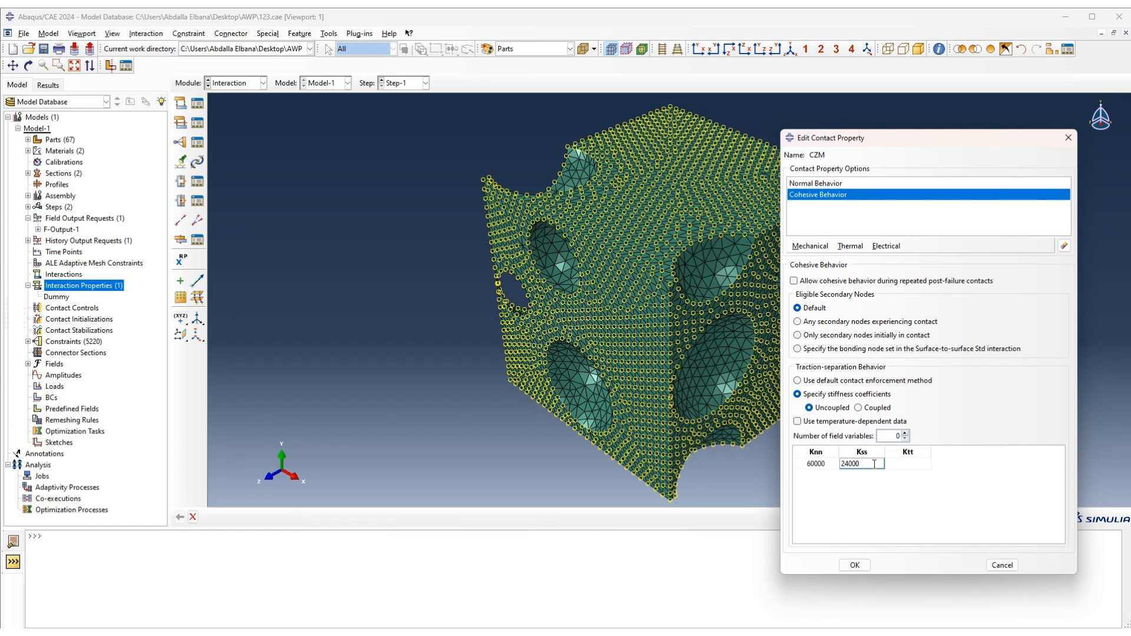
click(898, 464)
text(24000)
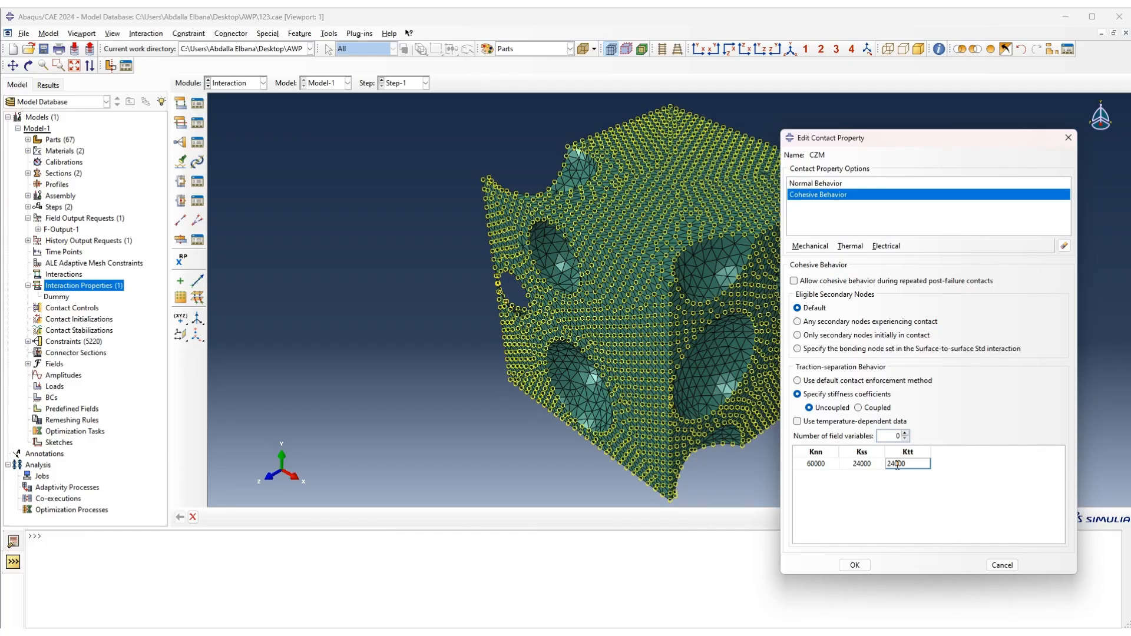
key(Return)
Add damage with evolution and stabilization to CZM, using maximum nominal stress initiation with Normal and Shear-1 values of 55 and filling in Shear-2.
click(817, 249)
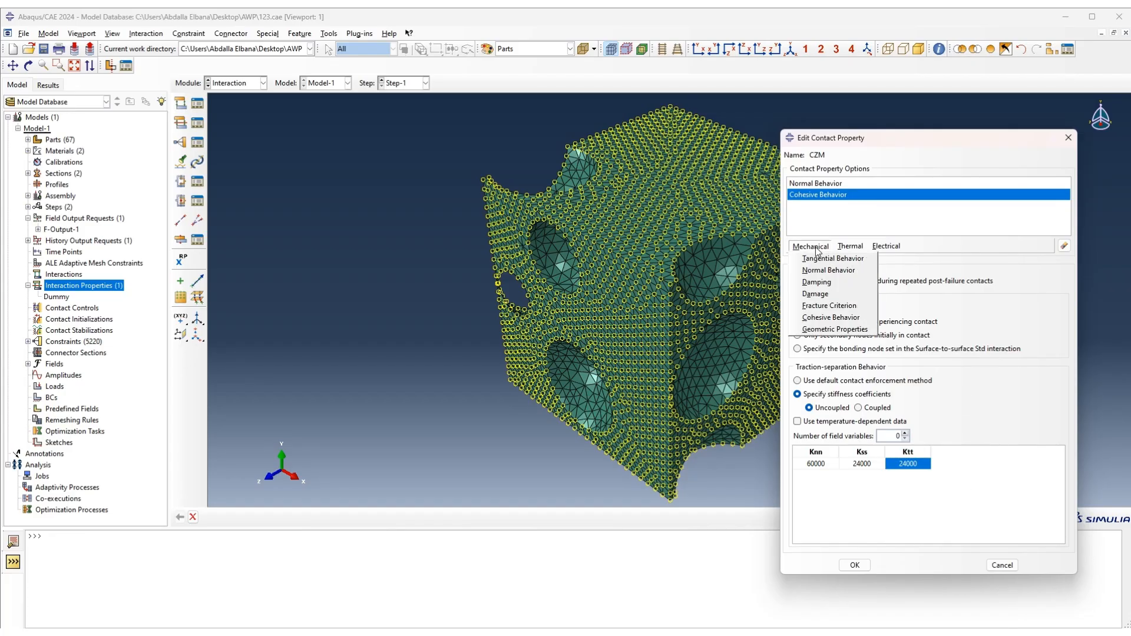
click(819, 294)
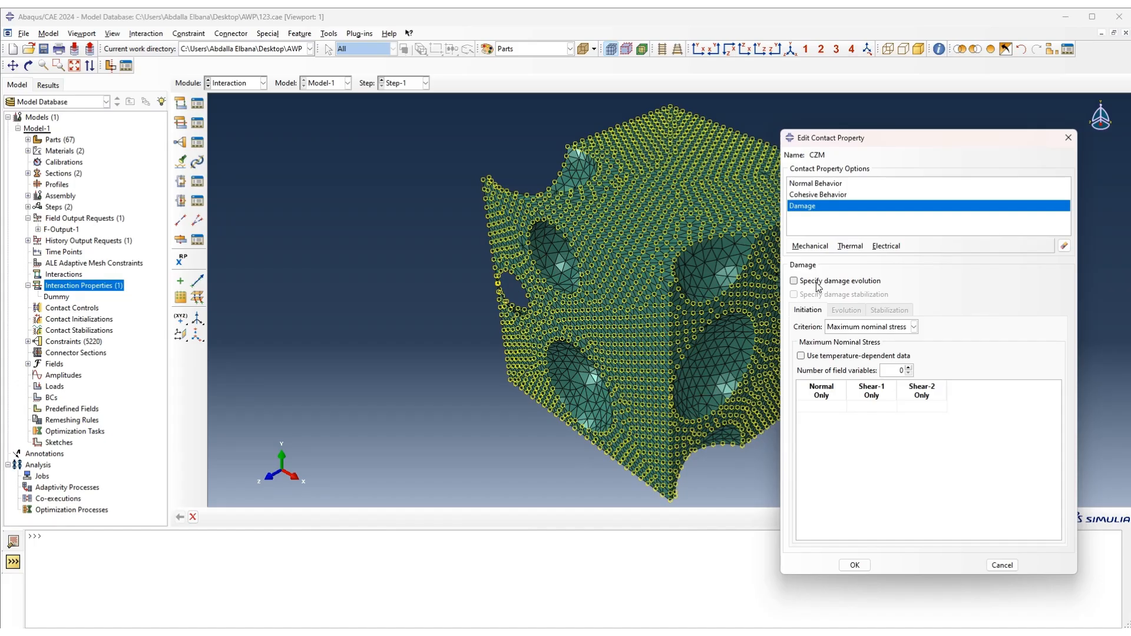
click(816, 282)
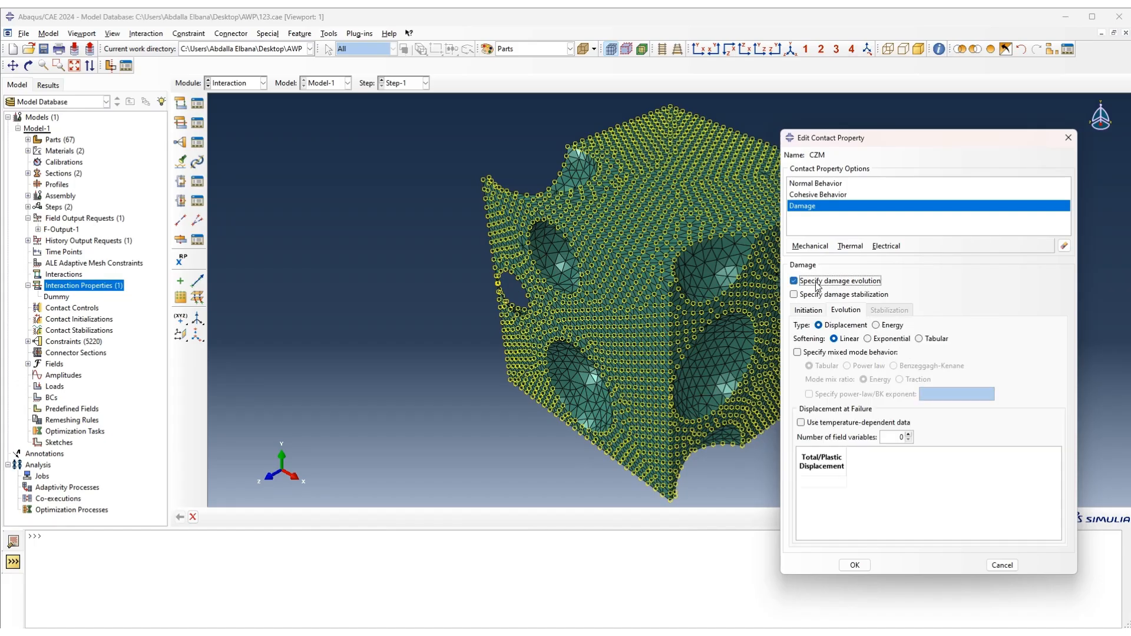
click(815, 295)
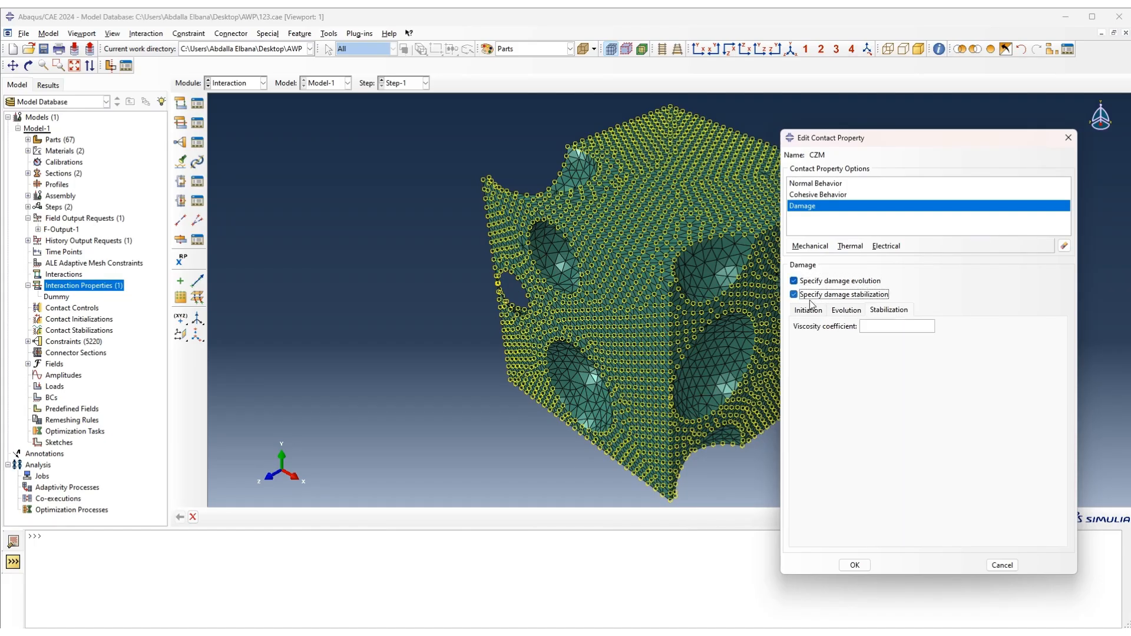
click(807, 310)
click(821, 407)
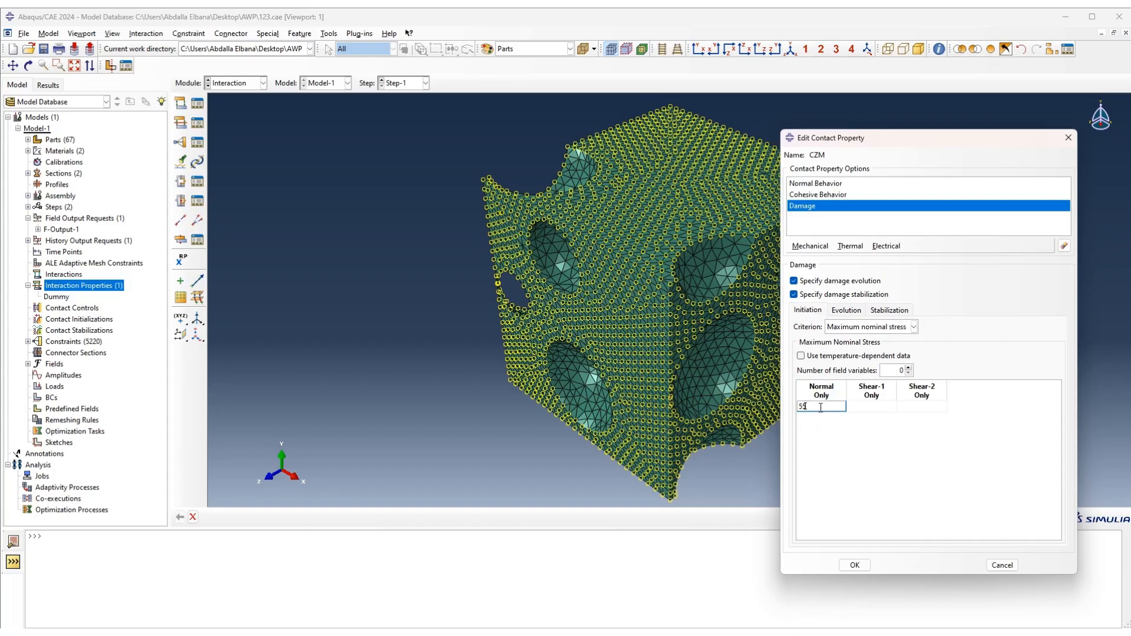
text(55)
click(861, 409)
text(55)
click(912, 405)
Define CZM damage evolution by energy with linear softening and tabular mixed mode, entering fracture energy 0.007, mode mix ratio 1 of 0.05 and ratio 2.
click(846, 311)
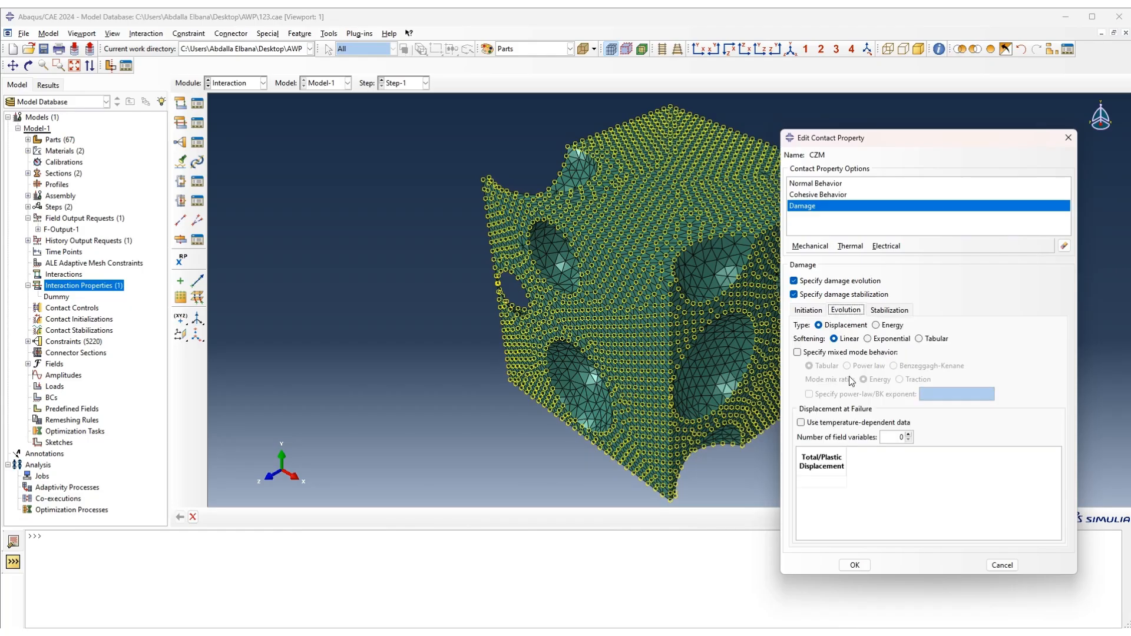
click(876, 325)
click(798, 352)
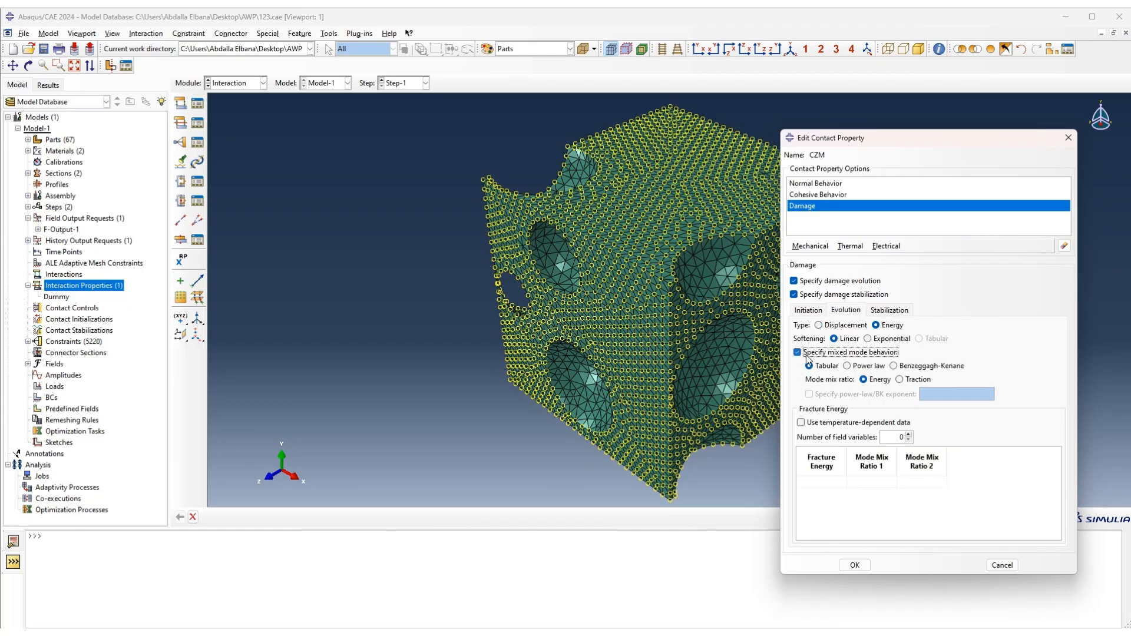
click(822, 481)
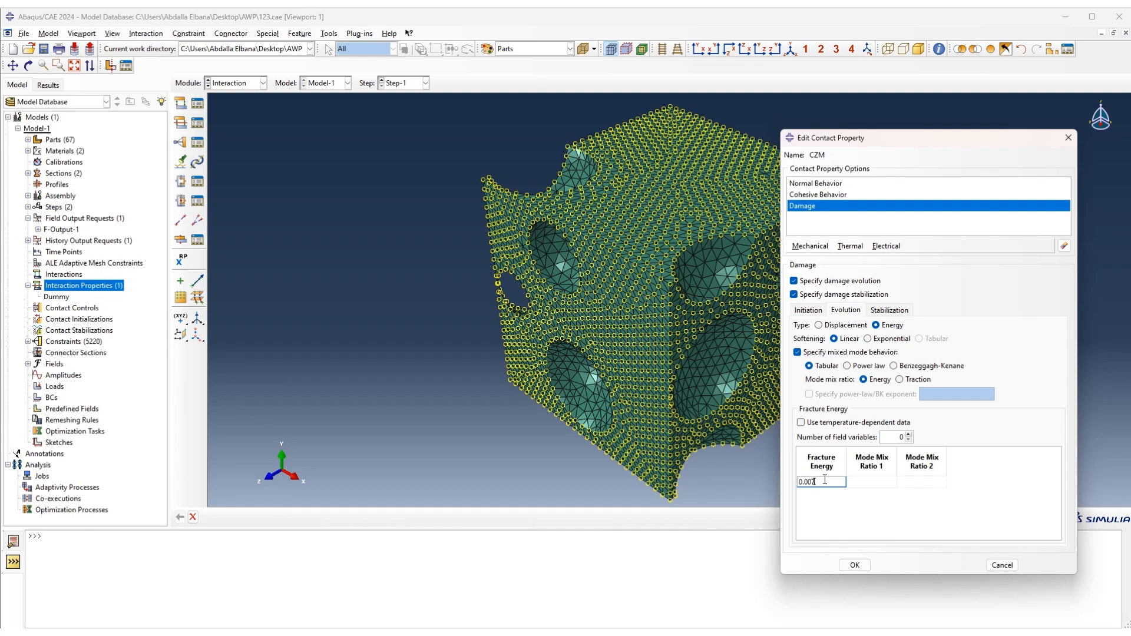
click(884, 481)
text(0.05)
click(917, 483)
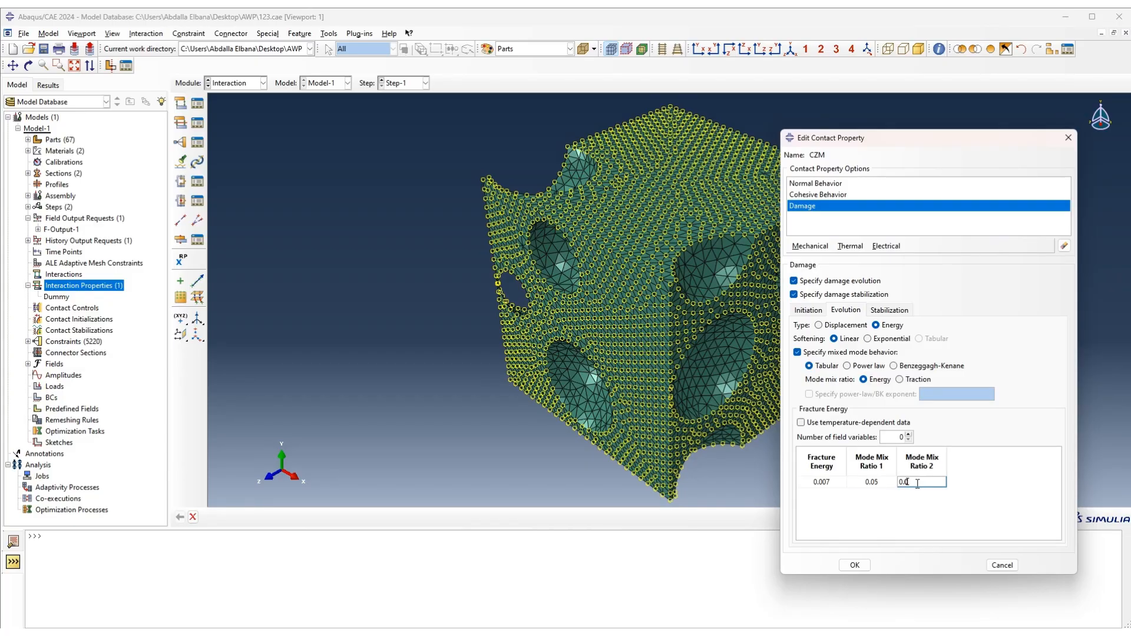
Set the damage stabilization viscosity coefficient to 1.75 and finish the CZM contact property.
click(887, 311)
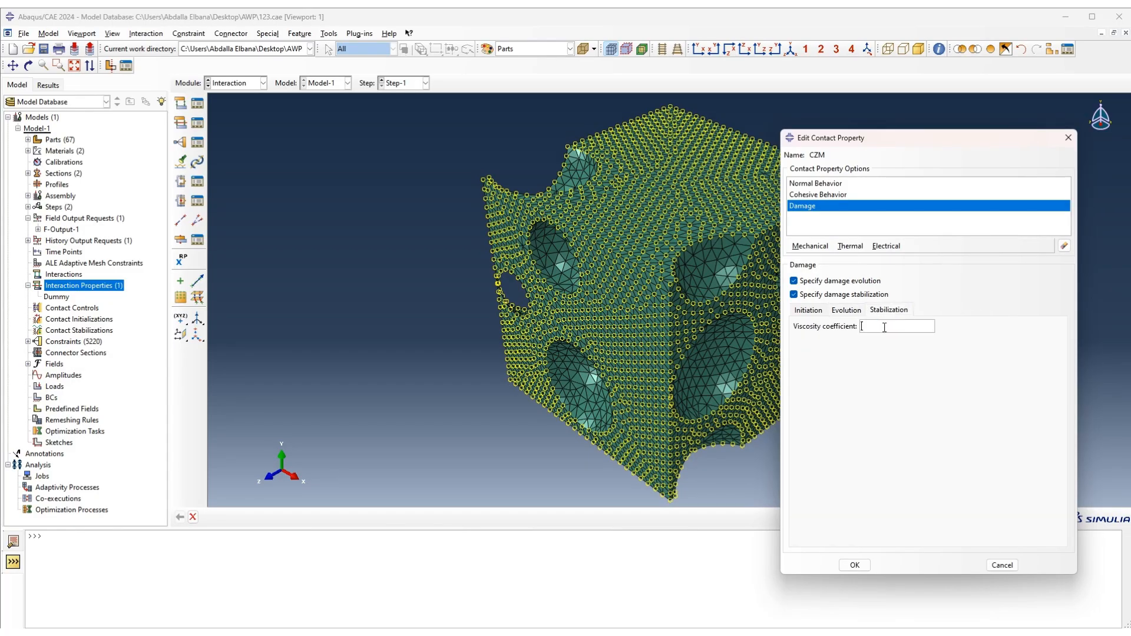
text(1.75)
click(854, 565)
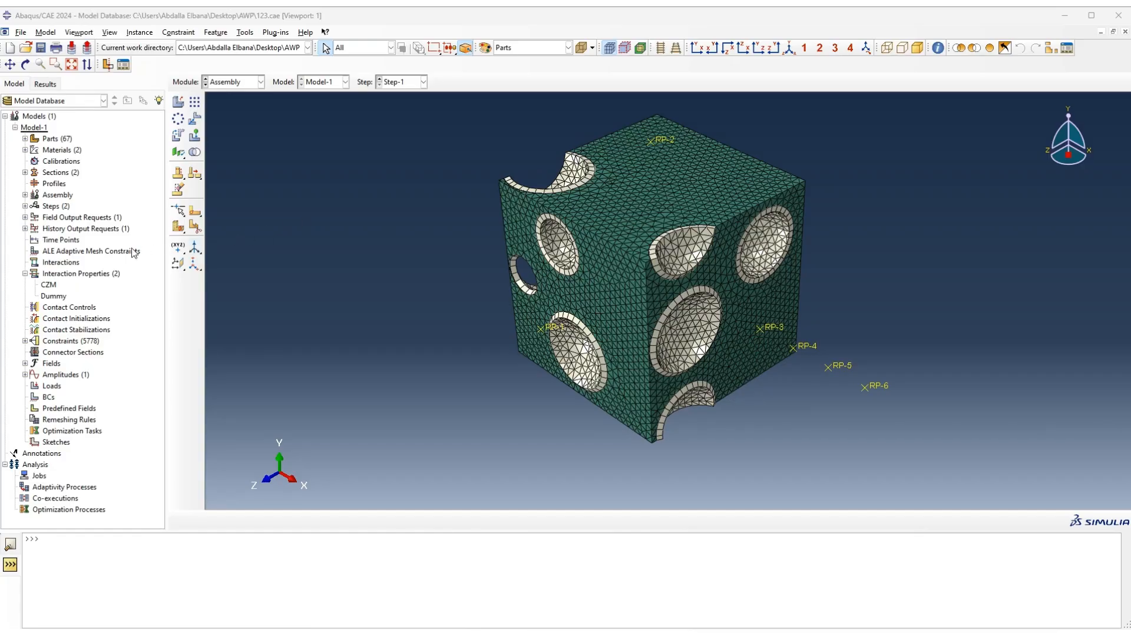
Create a General contact (Explicit) interaction in Step-1 with Dummy as the global property assignment.
double_click(62, 263)
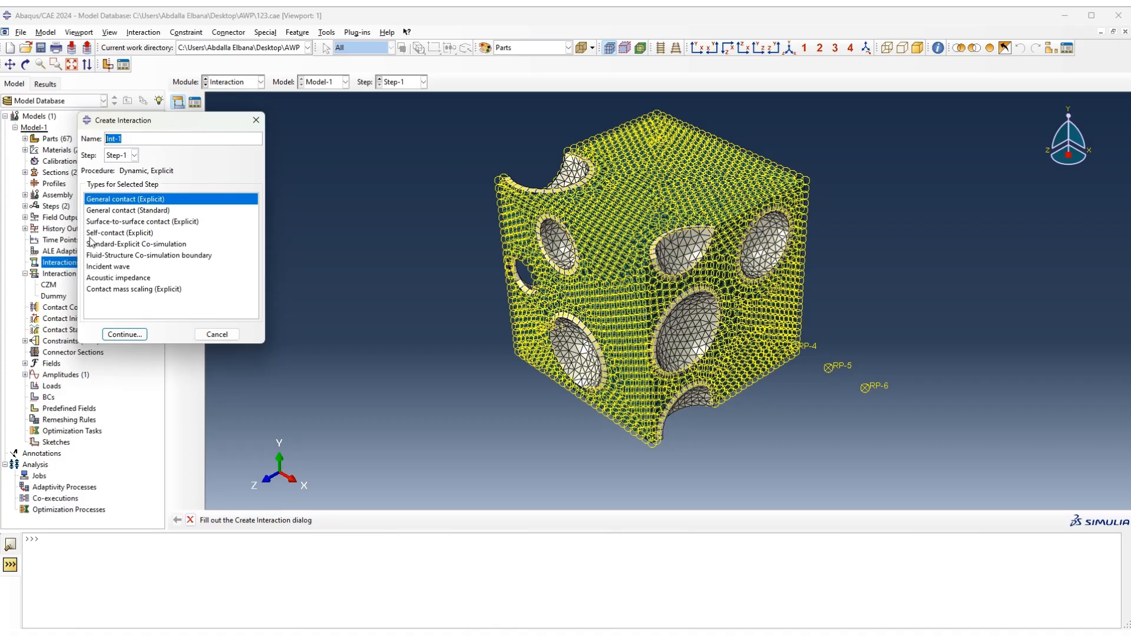
click(124, 334)
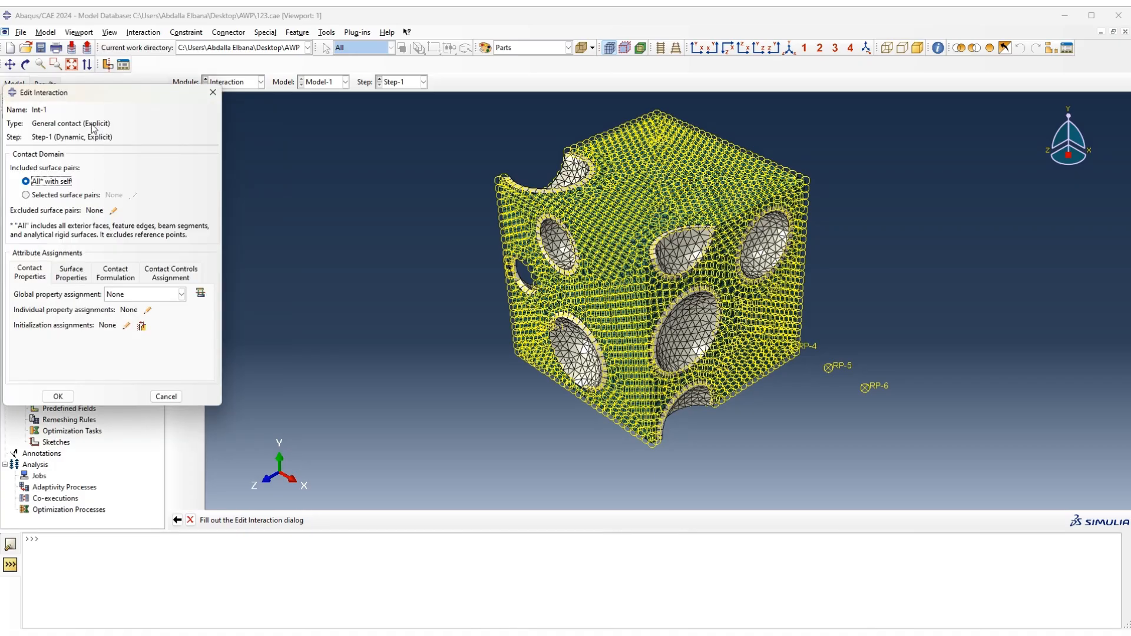
click(140, 294)
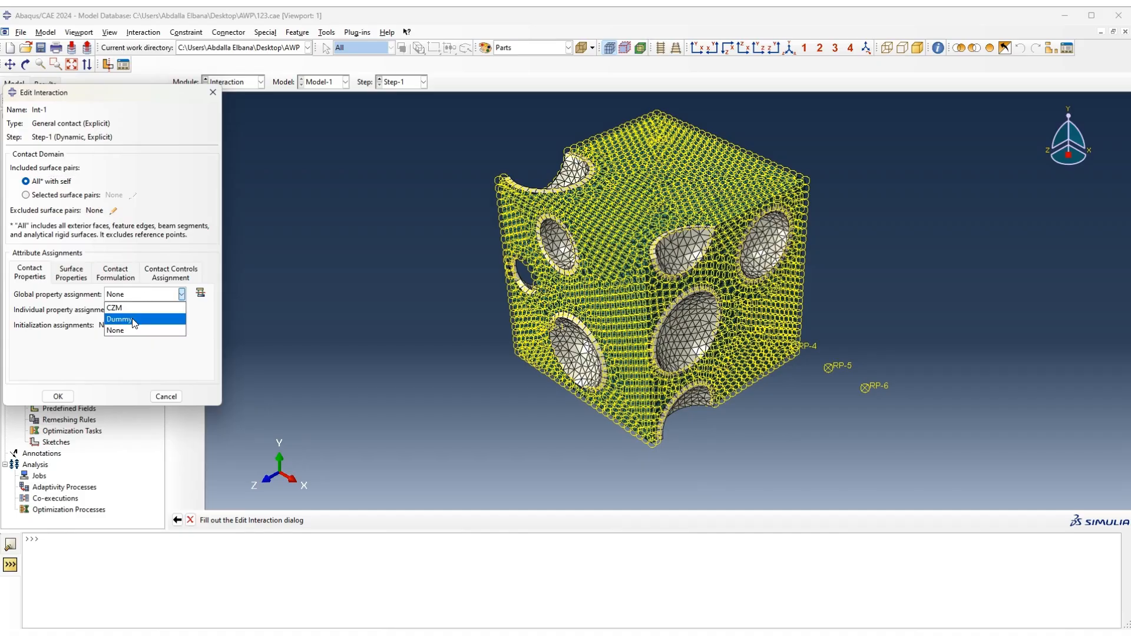
click(134, 319)
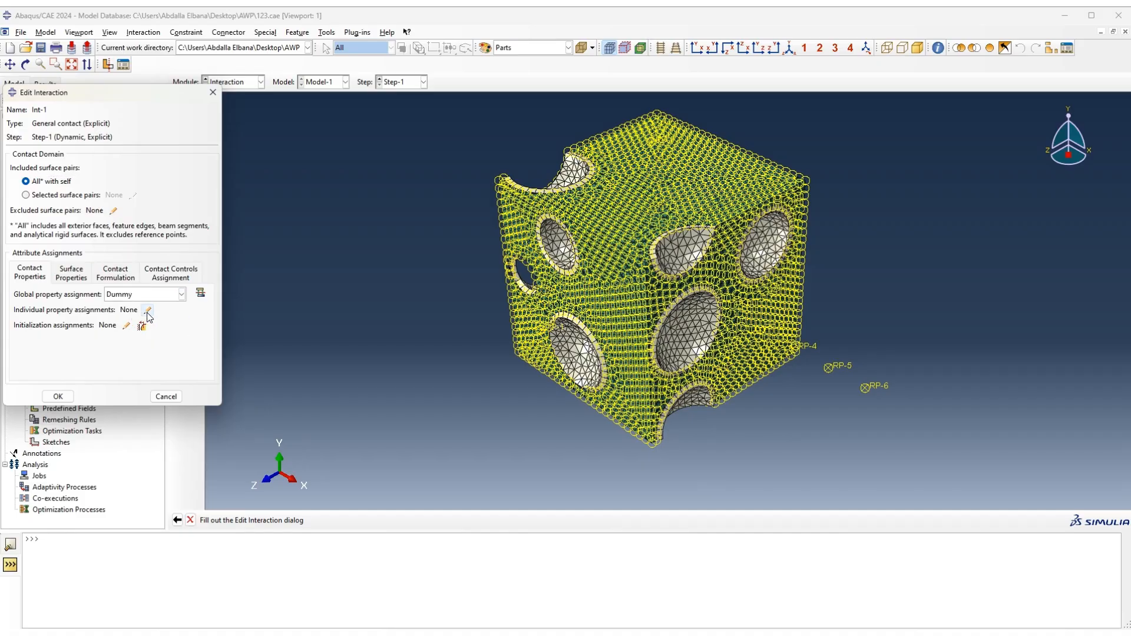
Assign the CZM property individually to the Surf_I and Surf_M pair and finish the general contact interaction.
click(148, 310)
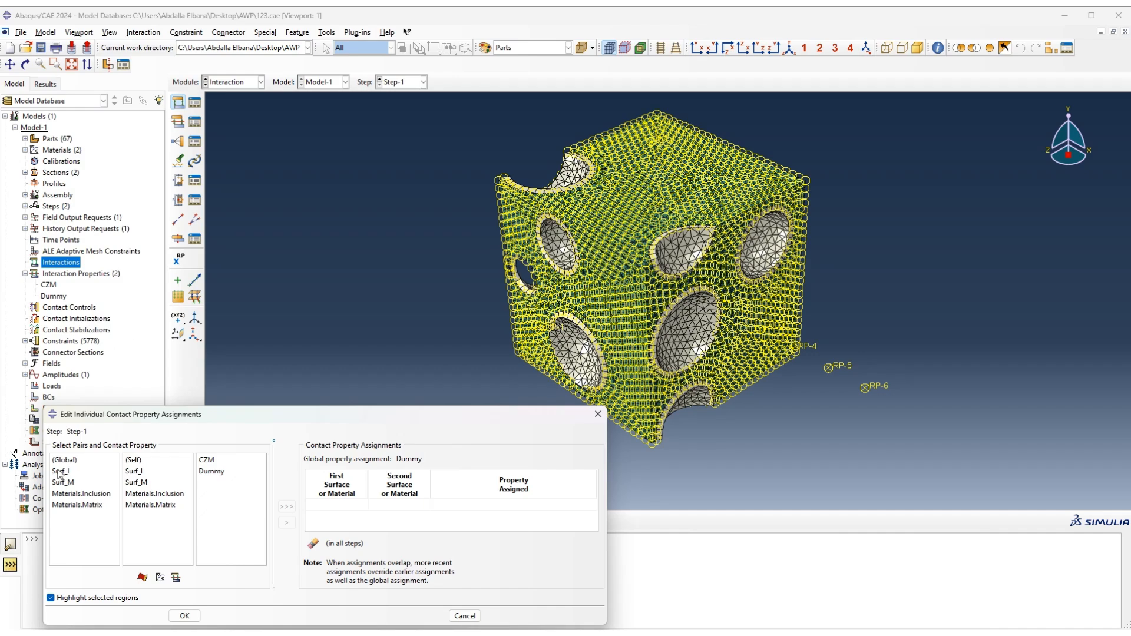
click(59, 473)
click(143, 484)
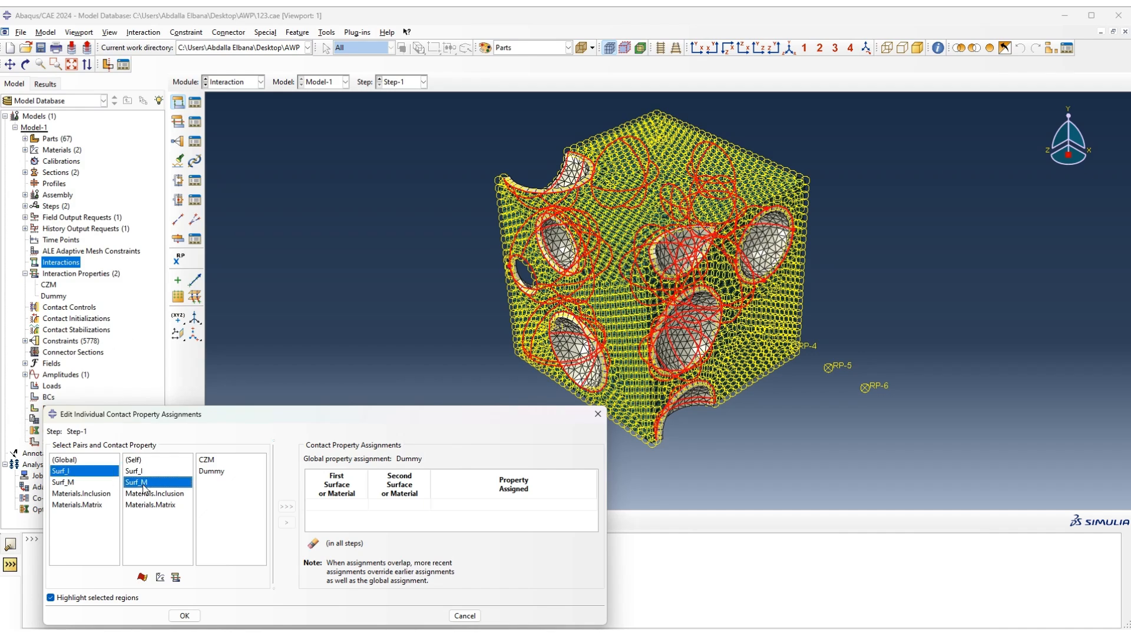
click(210, 461)
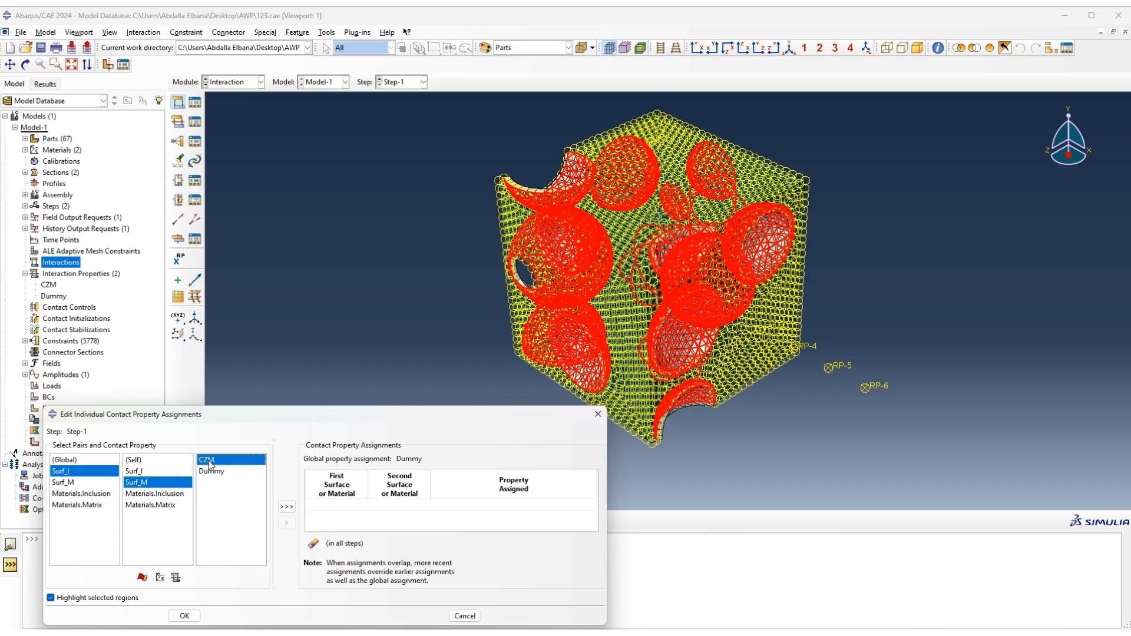
click(286, 507)
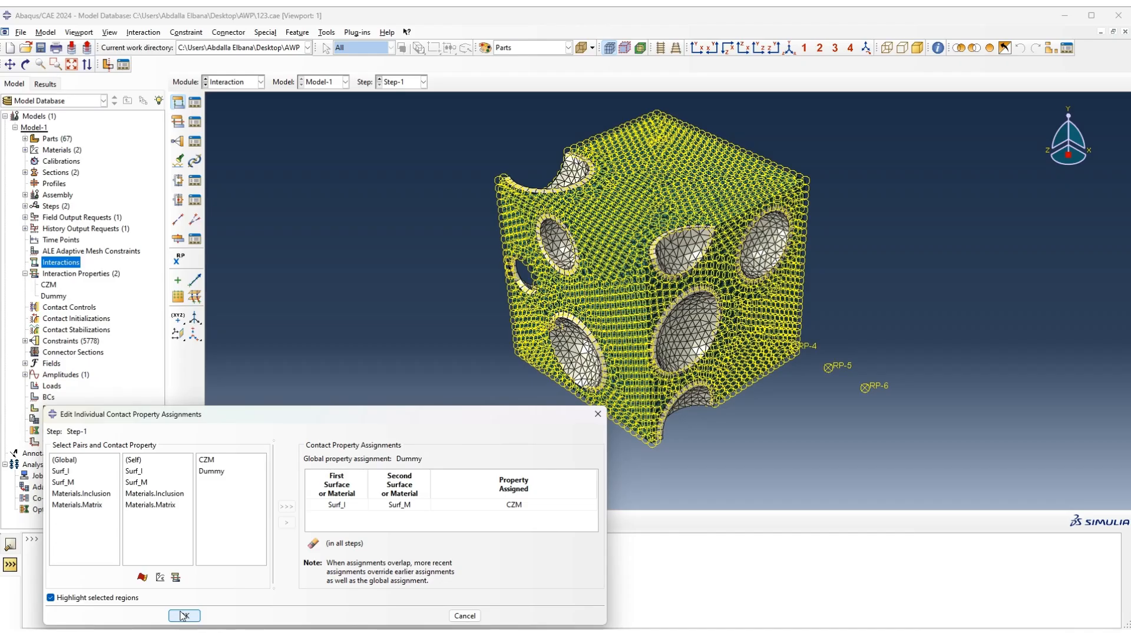
click(184, 616)
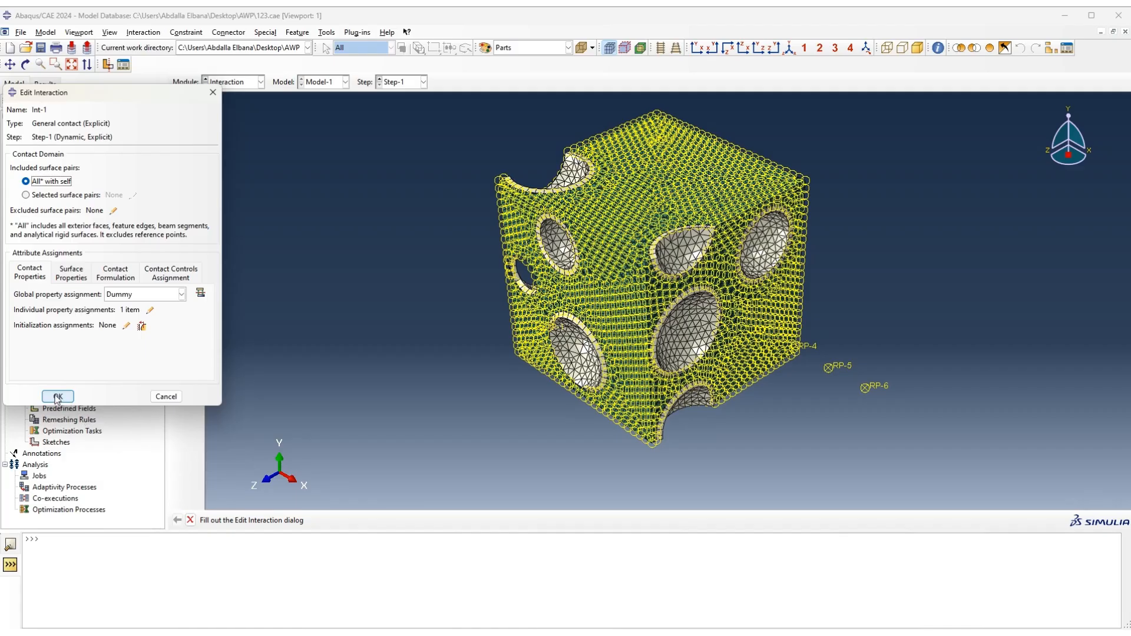
click(57, 396)
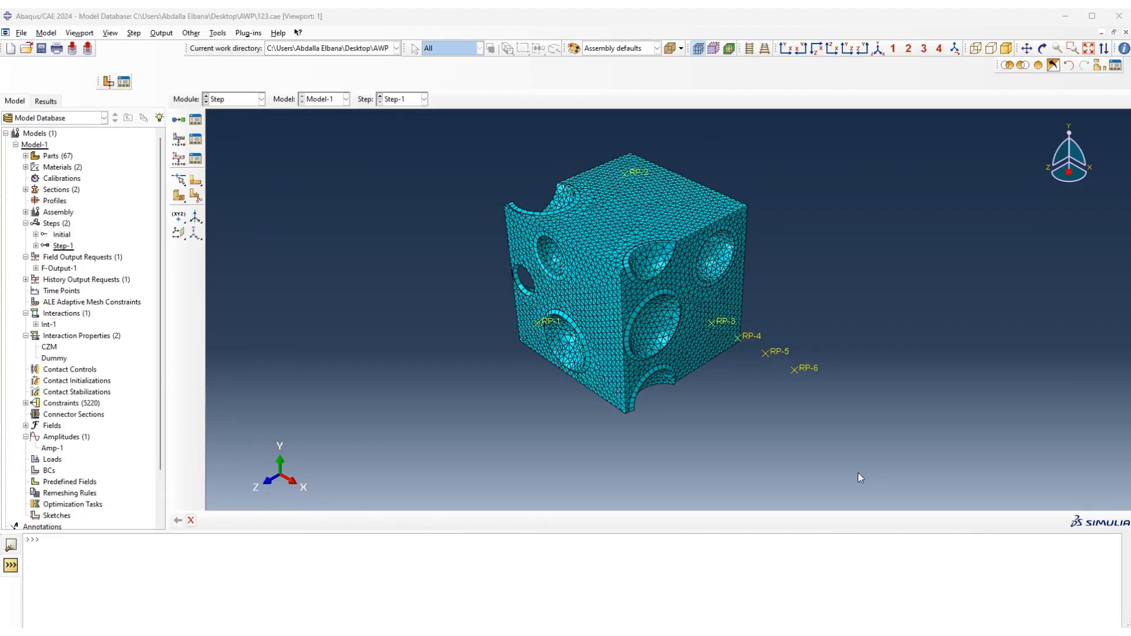
Set the F-Output-1 field output request to 100 evenly spaced time intervals.
click(423, 339)
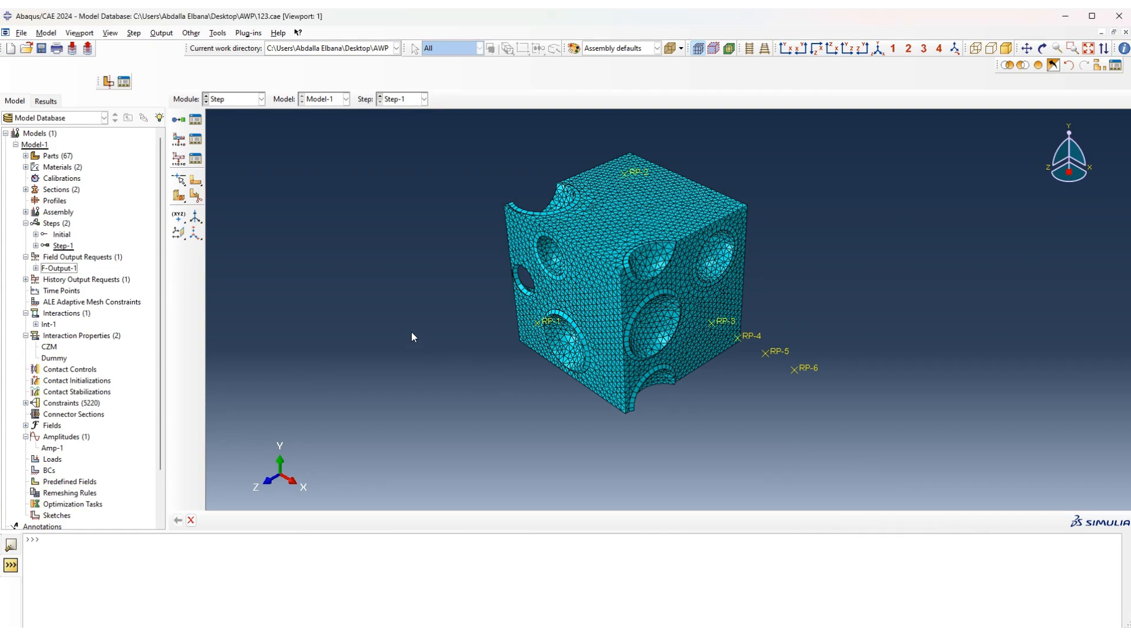
click(68, 270)
double_click(64, 269)
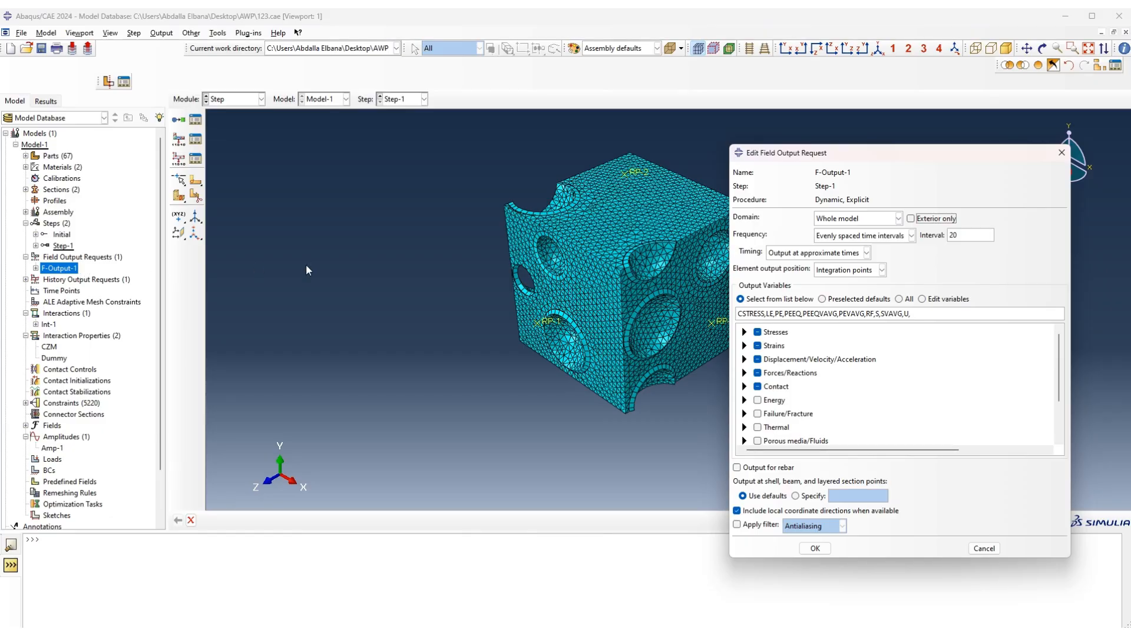
click(877, 237)
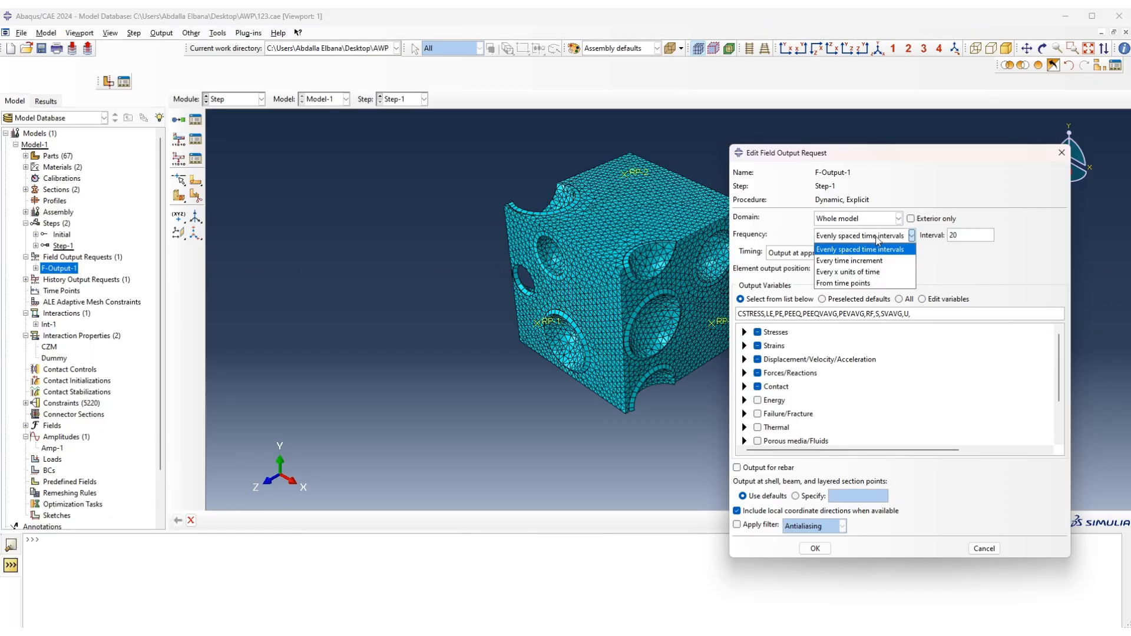
click(877, 237)
double_click(963, 237)
text(100)
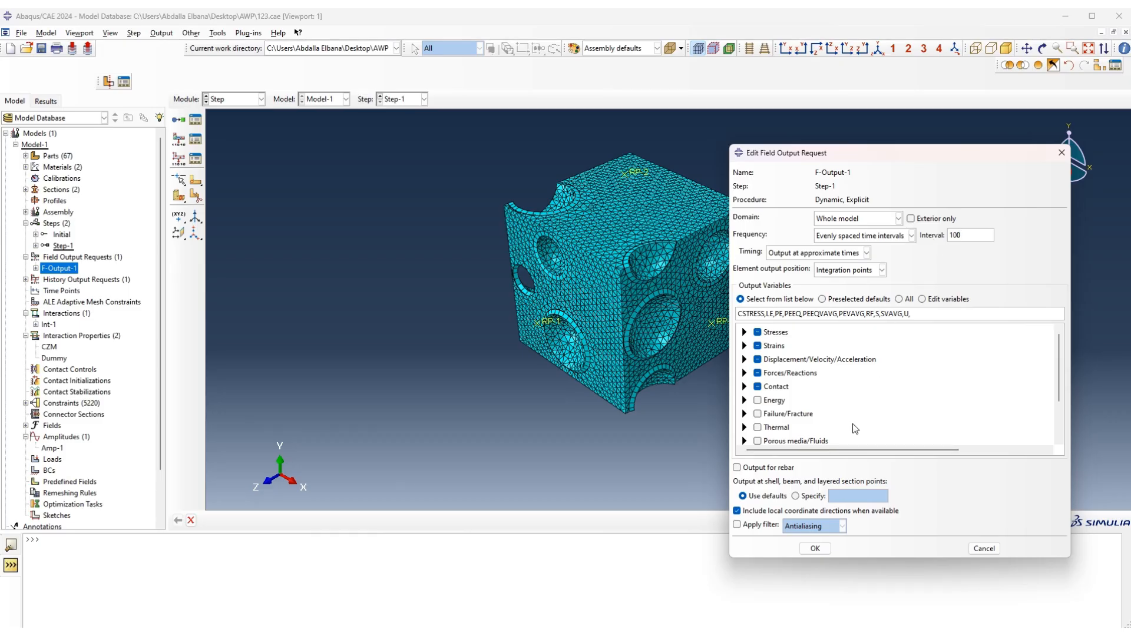
click(815, 549)
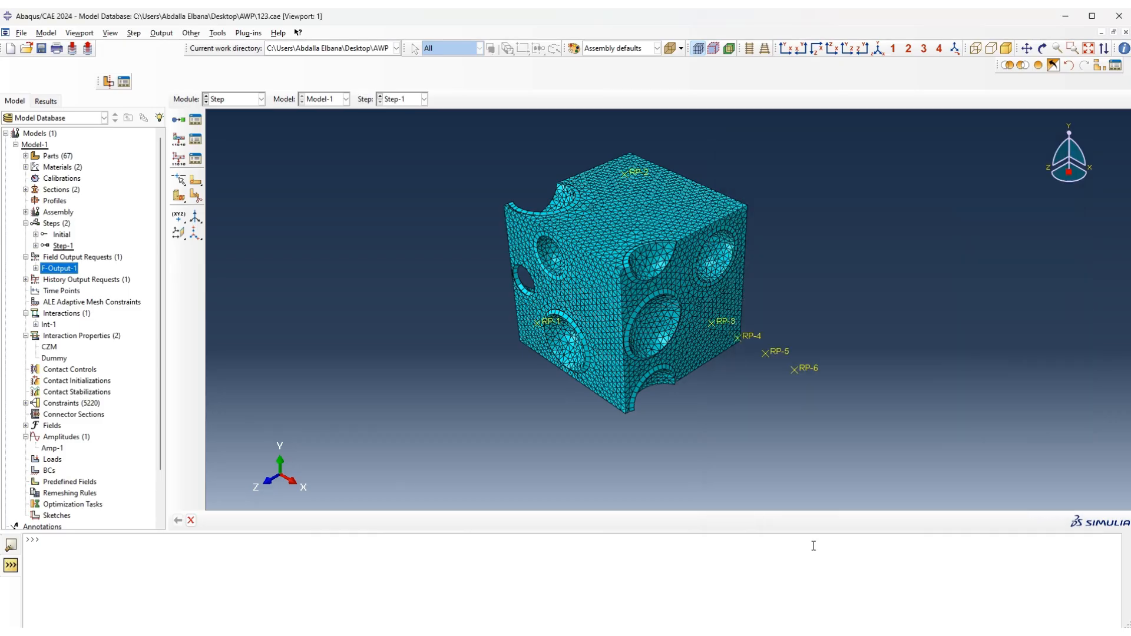
Begin a mechanical Displacement/Rotation boundary condition in Step-1.
double_click(49, 471)
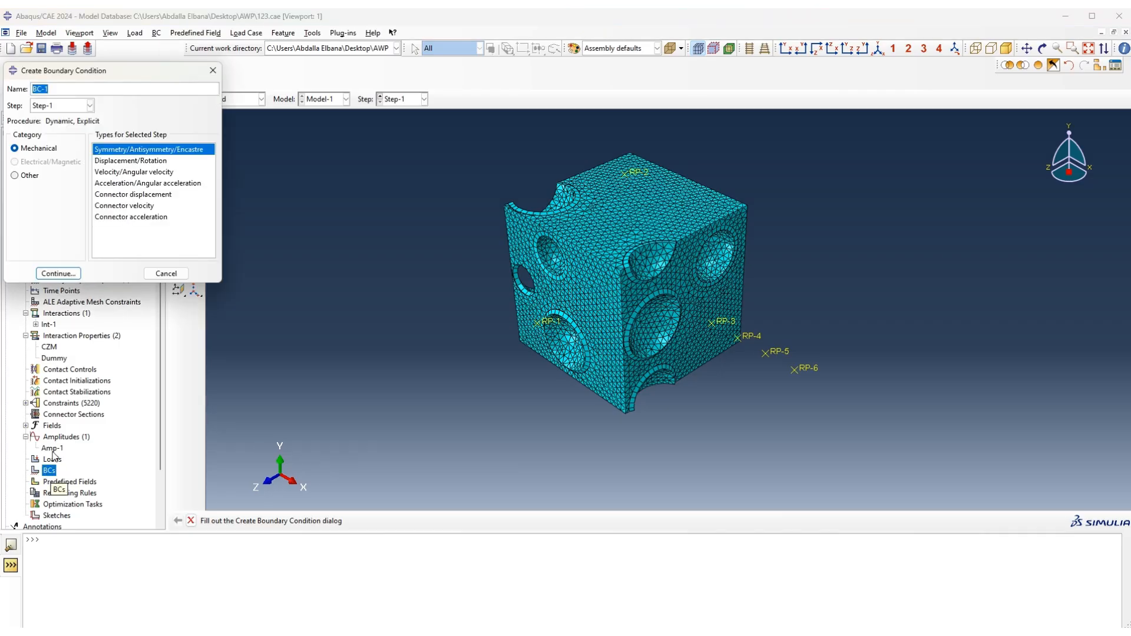
click(115, 163)
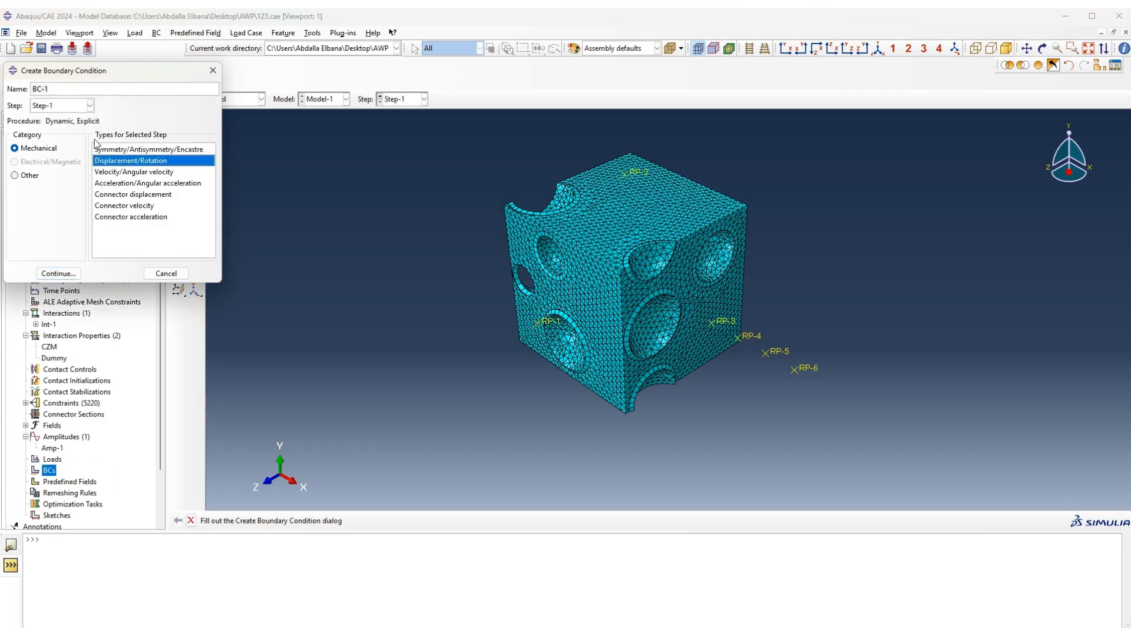
click(80, 109)
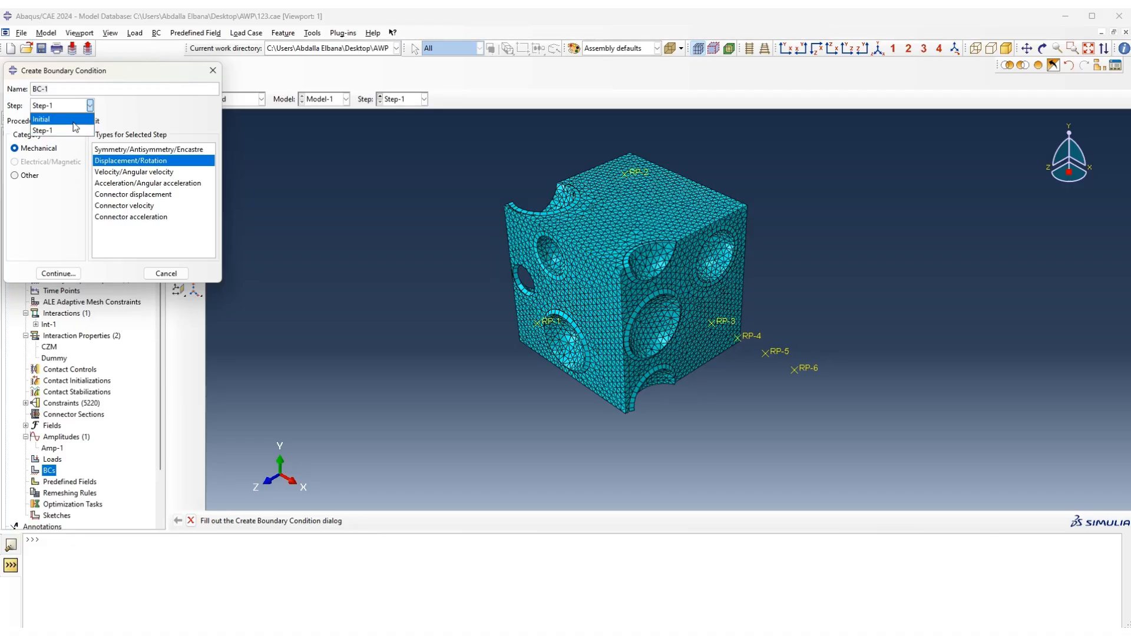
click(69, 131)
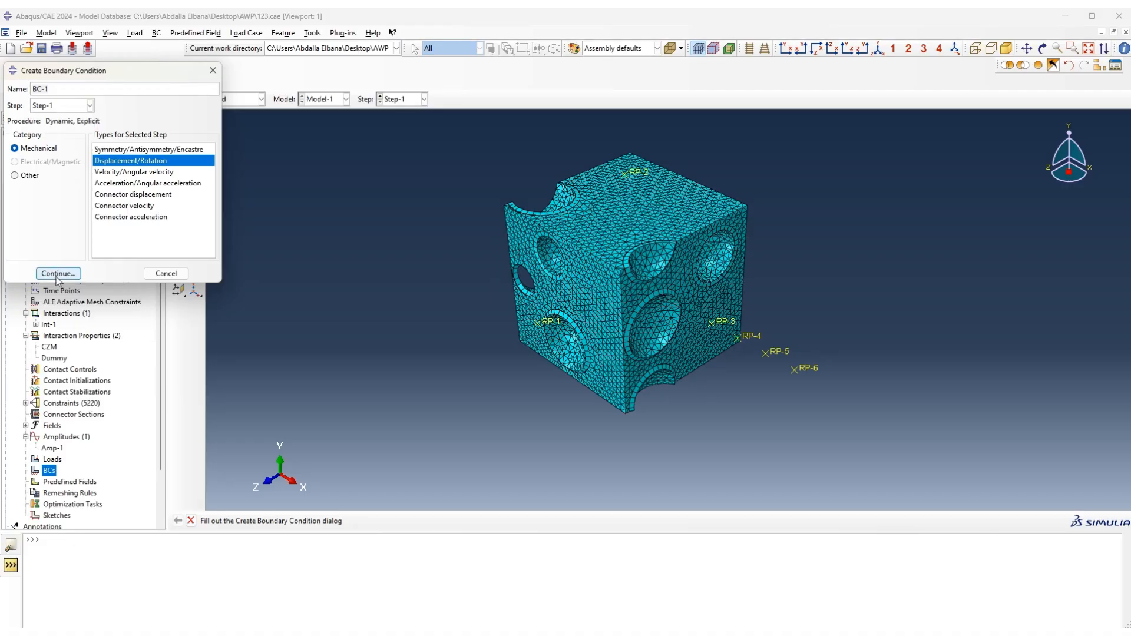
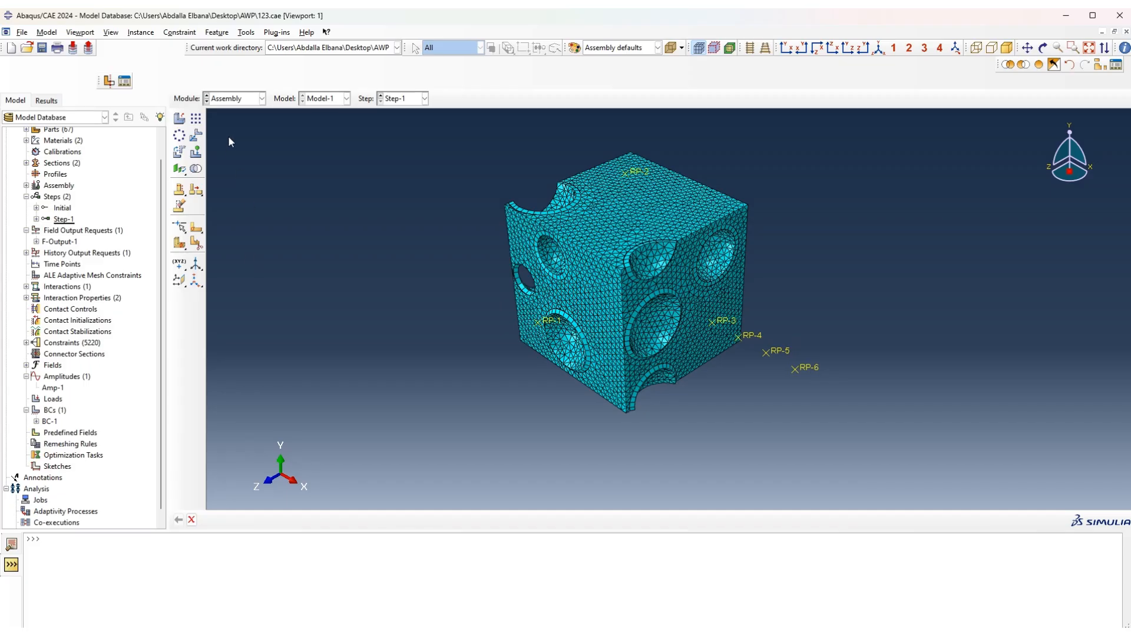
Create a full-analysis job from Model-1 with the default settings and submit it.
click(232, 101)
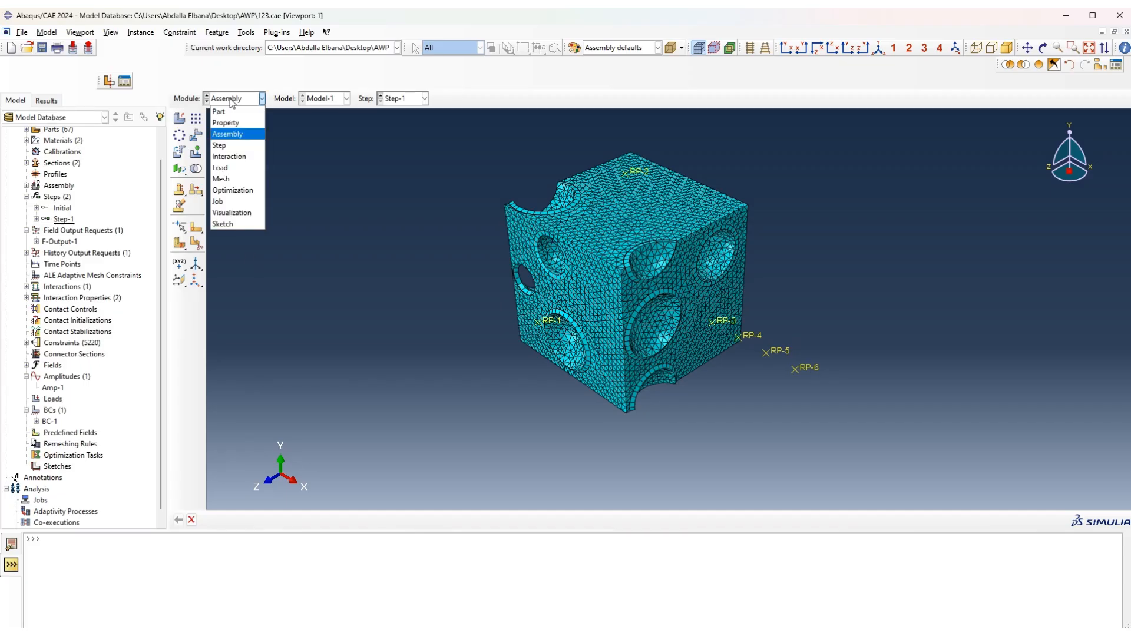
click(218, 198)
click(196, 87)
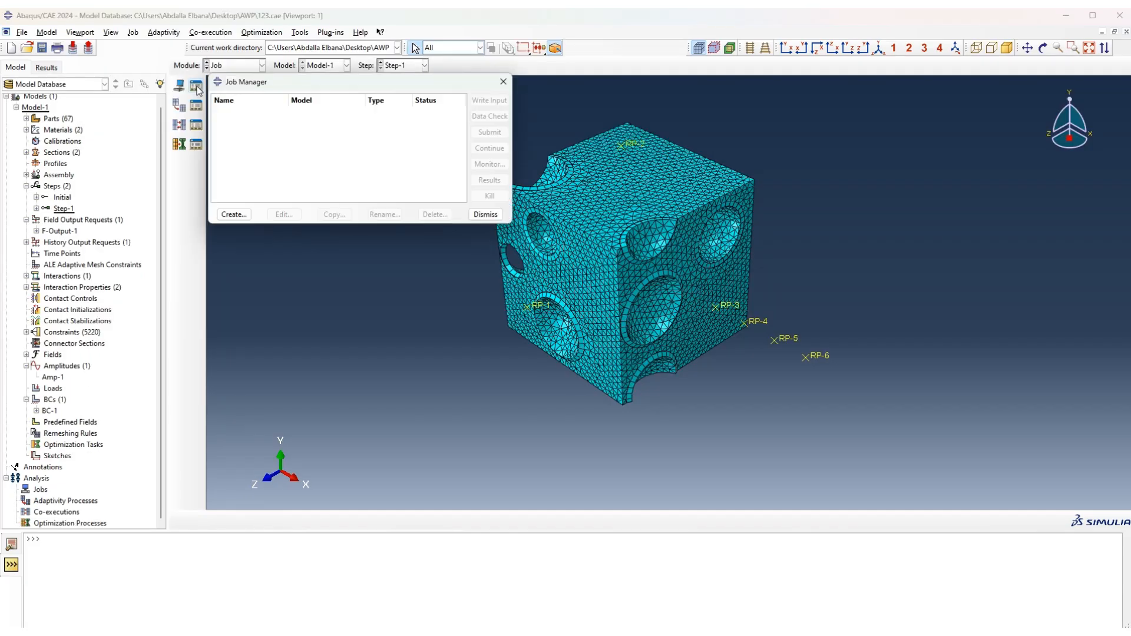
click(233, 215)
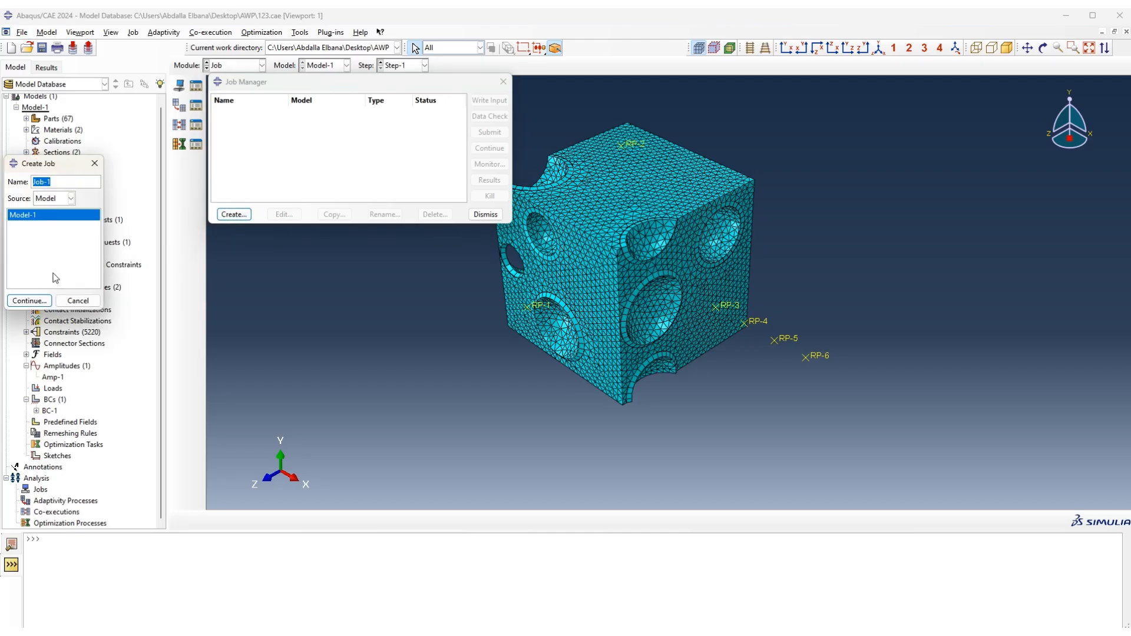
click(29, 300)
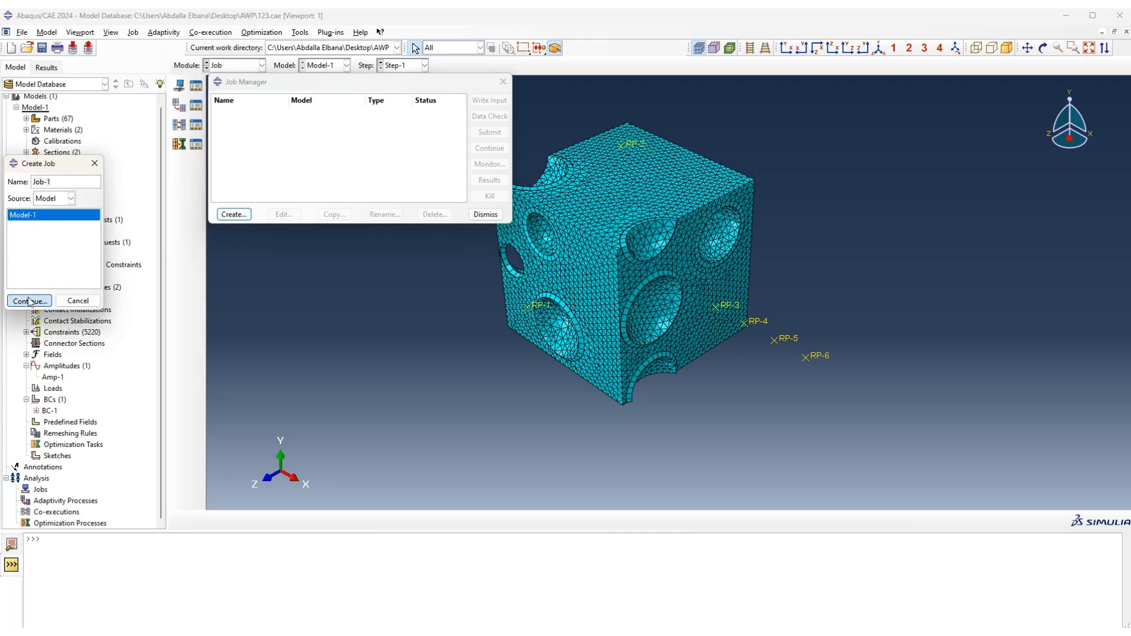
click(74, 431)
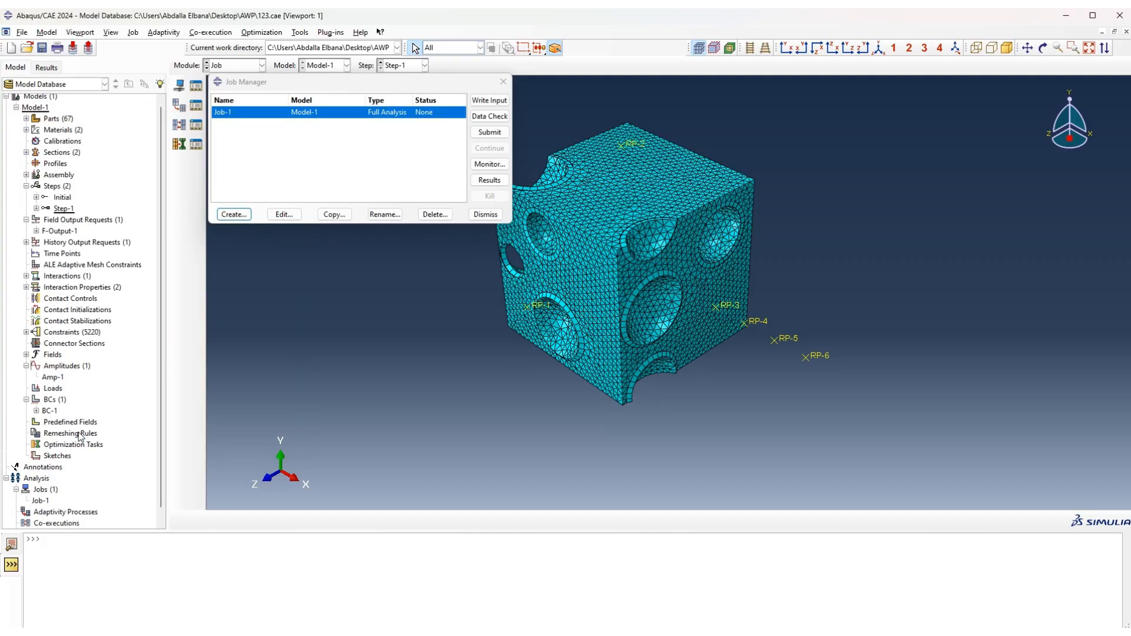
click(489, 132)
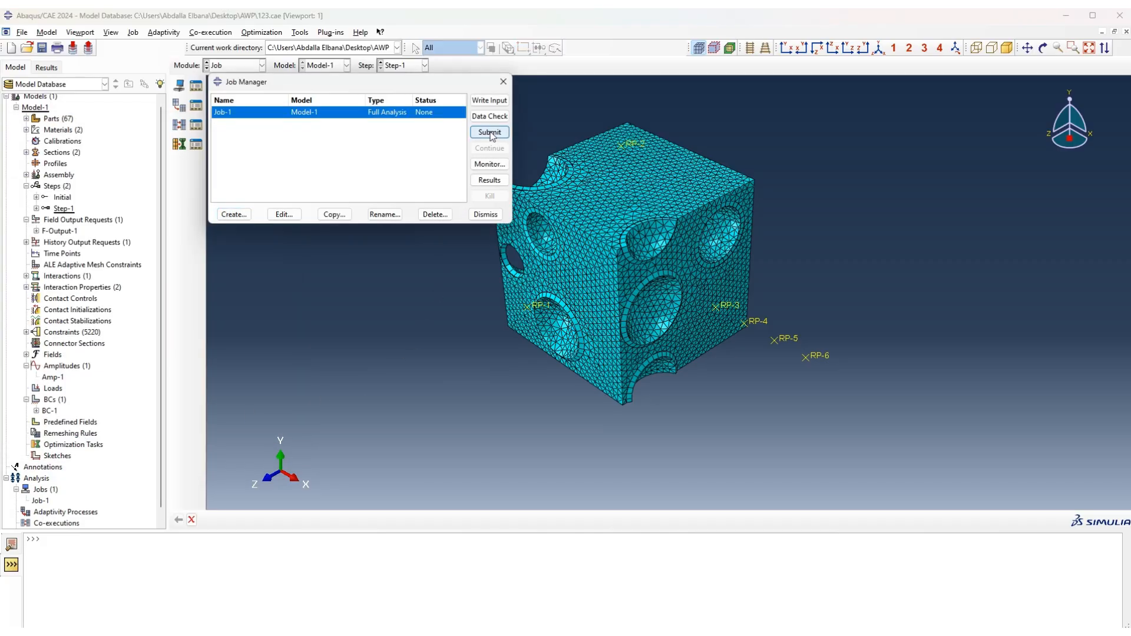
click(39, 257)
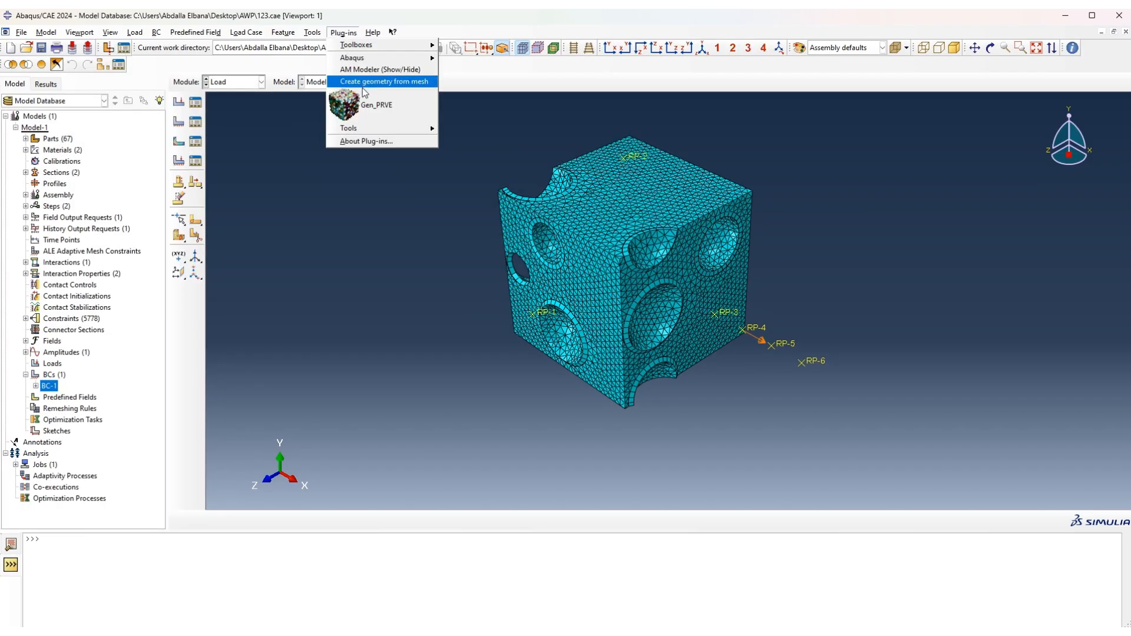
Run the Gen_PRVE generation step 4B, Apply PBCs, Shear Modulus (G), on the hollow-sphere RVE and close the plug-in.
click(369, 110)
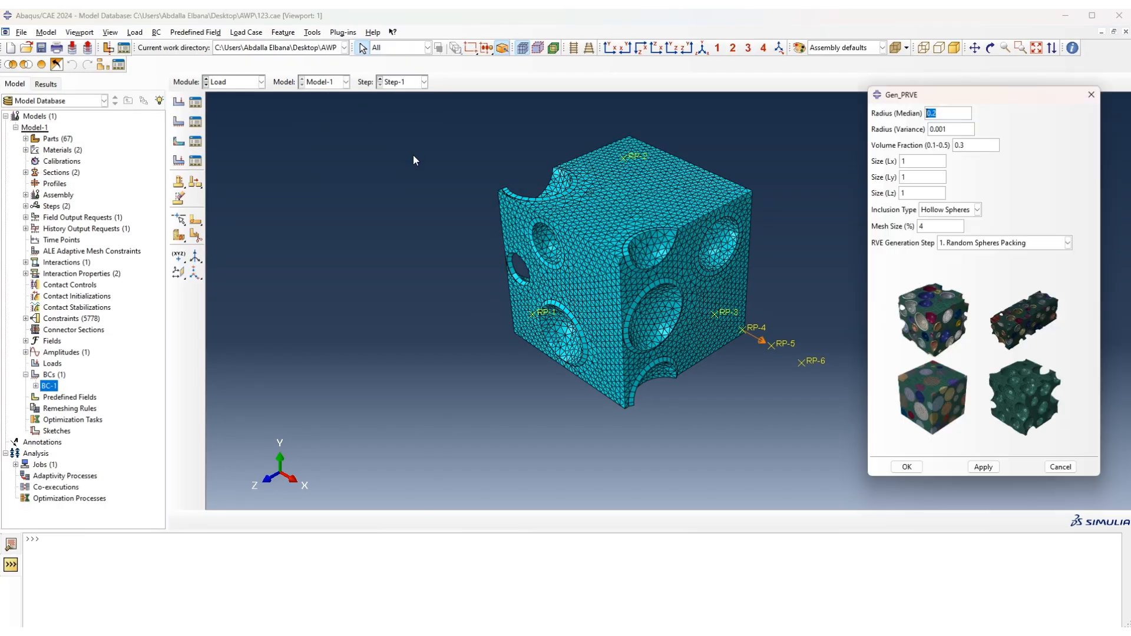
click(973, 244)
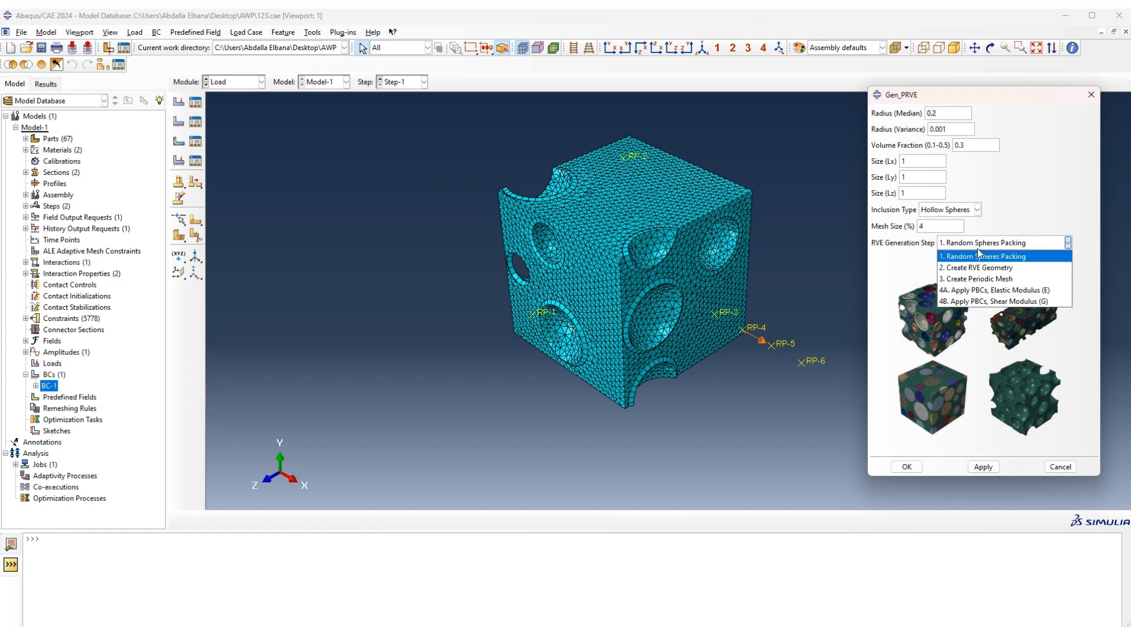
click(977, 302)
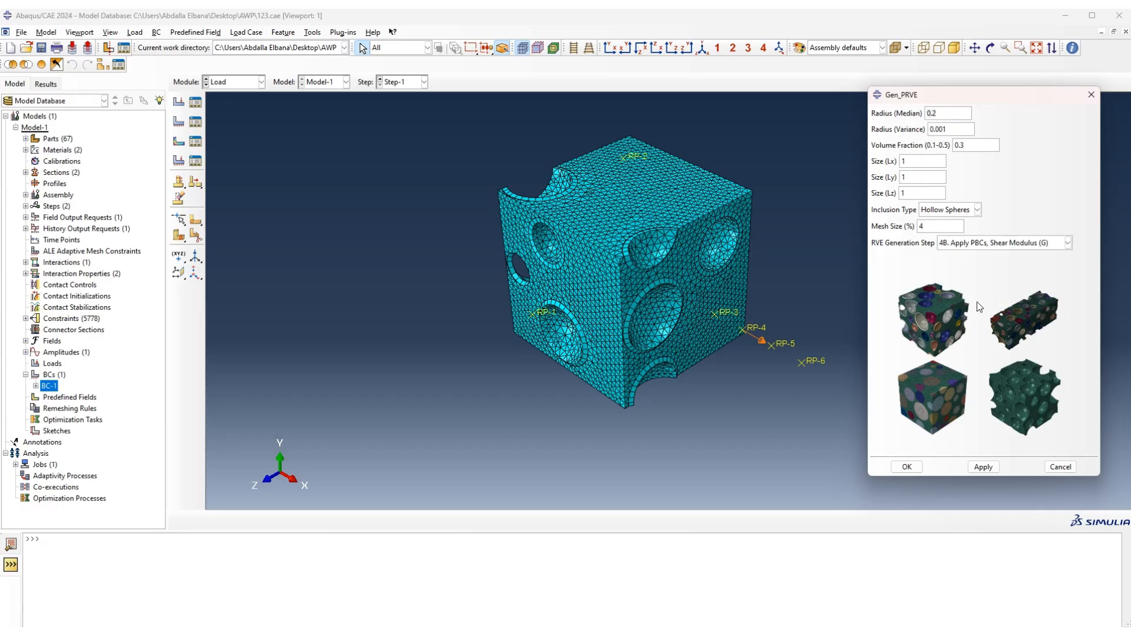
click(983, 468)
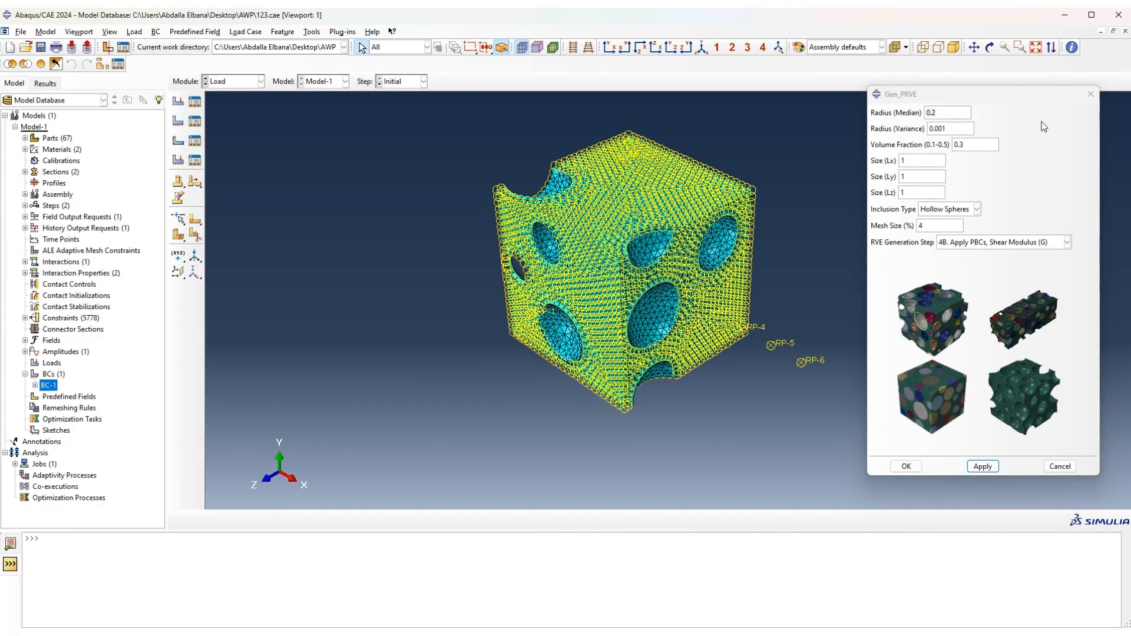
click(1090, 94)
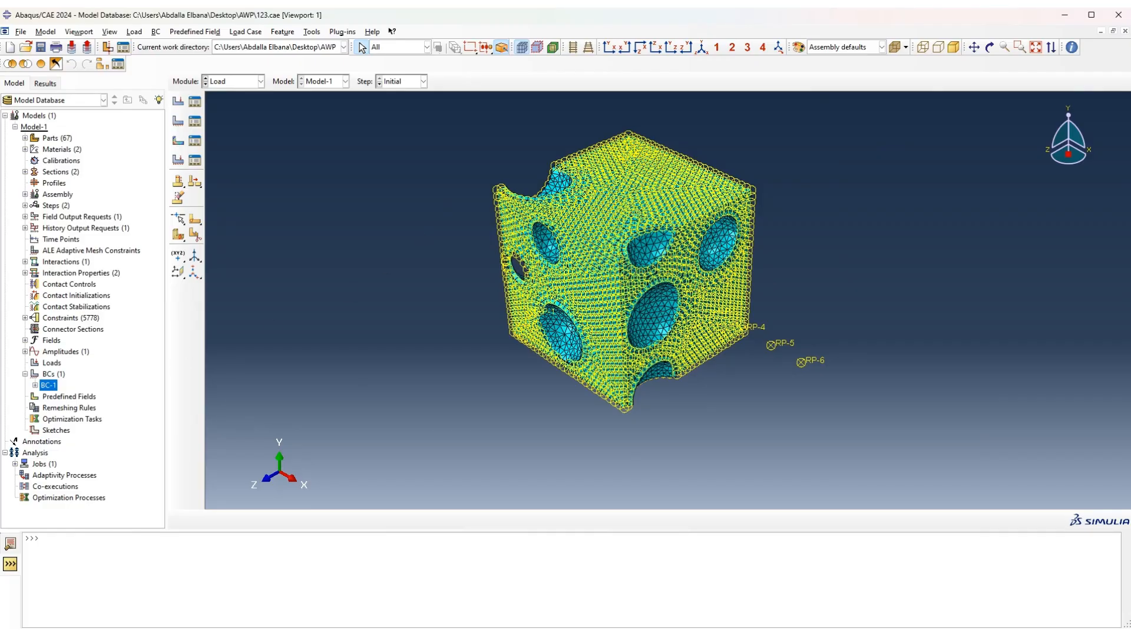
Add a U2 displacement of 0.25 to the existing boundary condition on RP4.
double_click(49, 386)
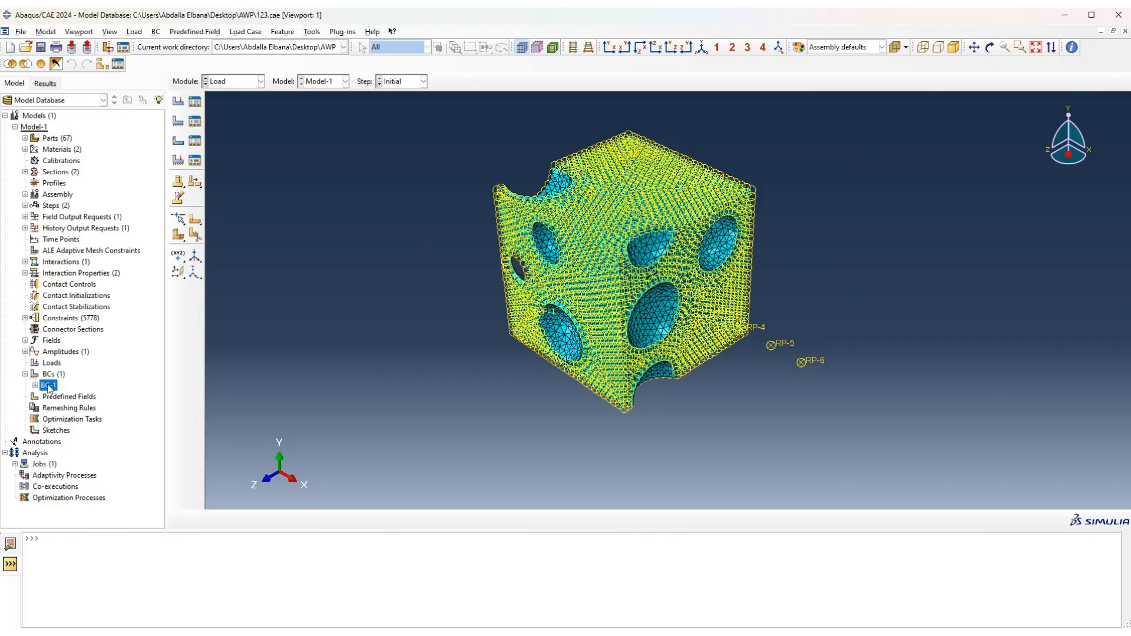
click(318, 281)
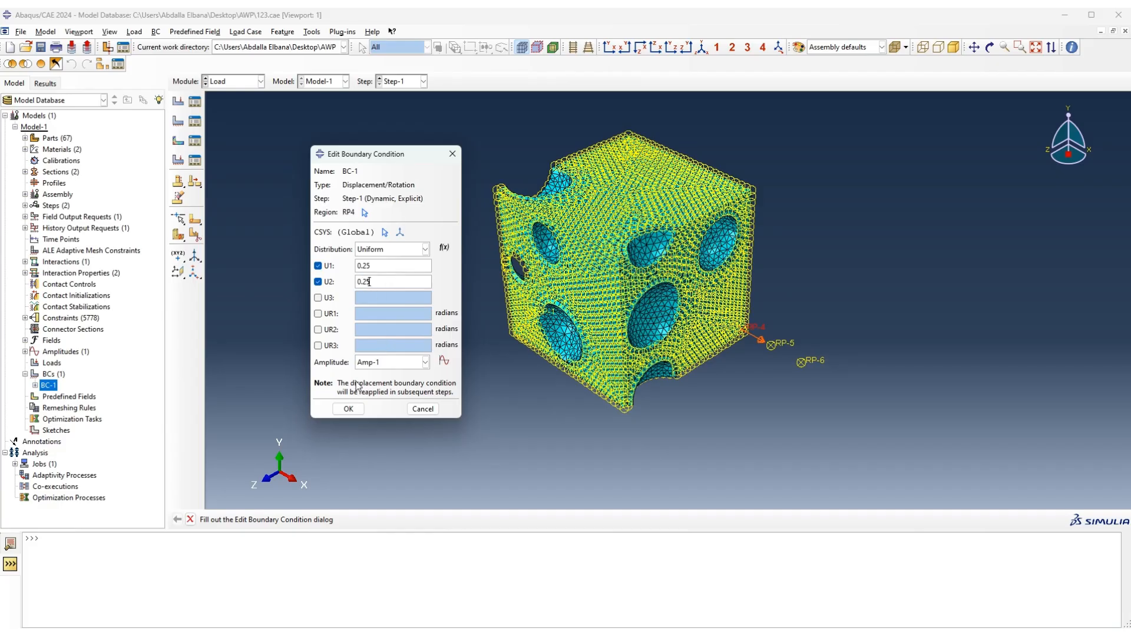
click(348, 409)
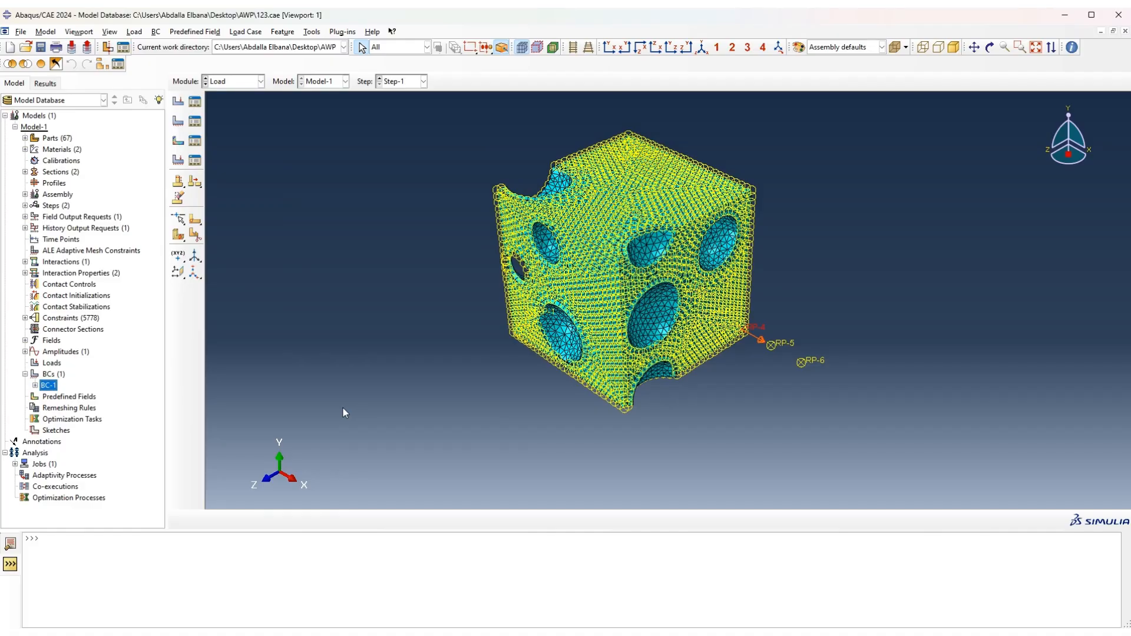
Create a Displacement/Rotation boundary condition in Step-1 on RP-5 with U1, U2 and U3 at 0 and amplitude Amp-1.
double_click(48, 375)
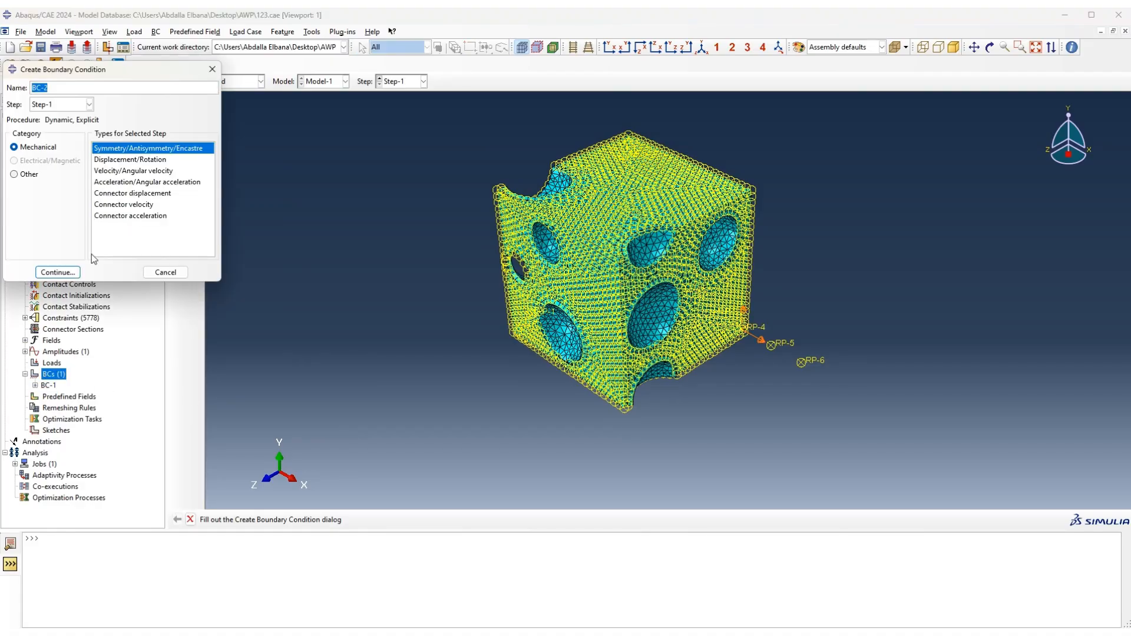
click(117, 164)
click(71, 272)
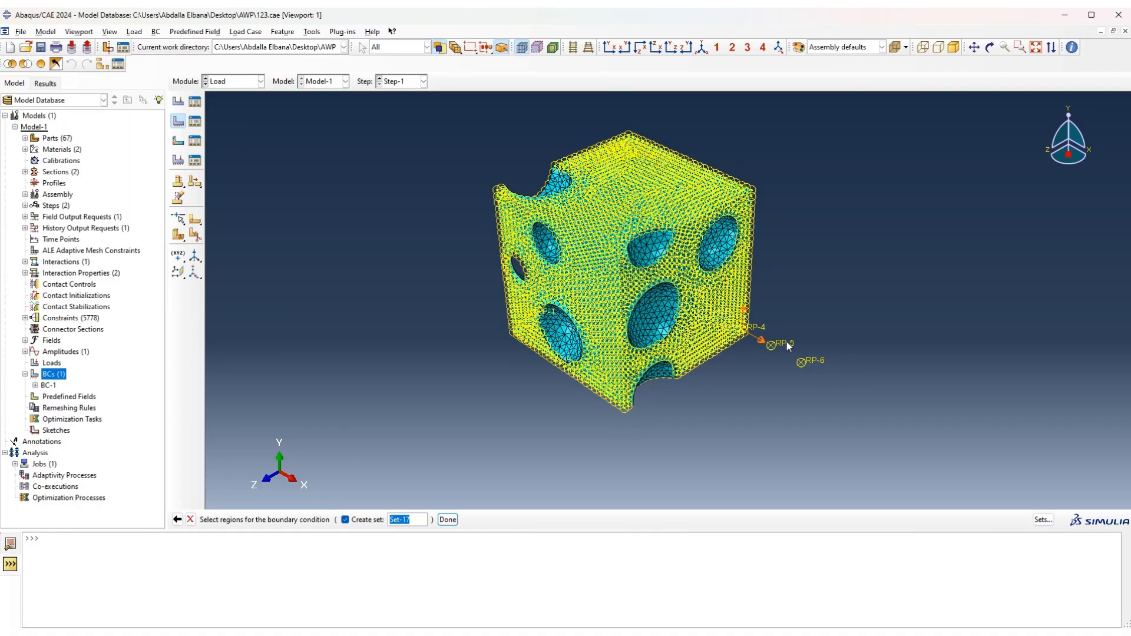
click(771, 345)
click(448, 519)
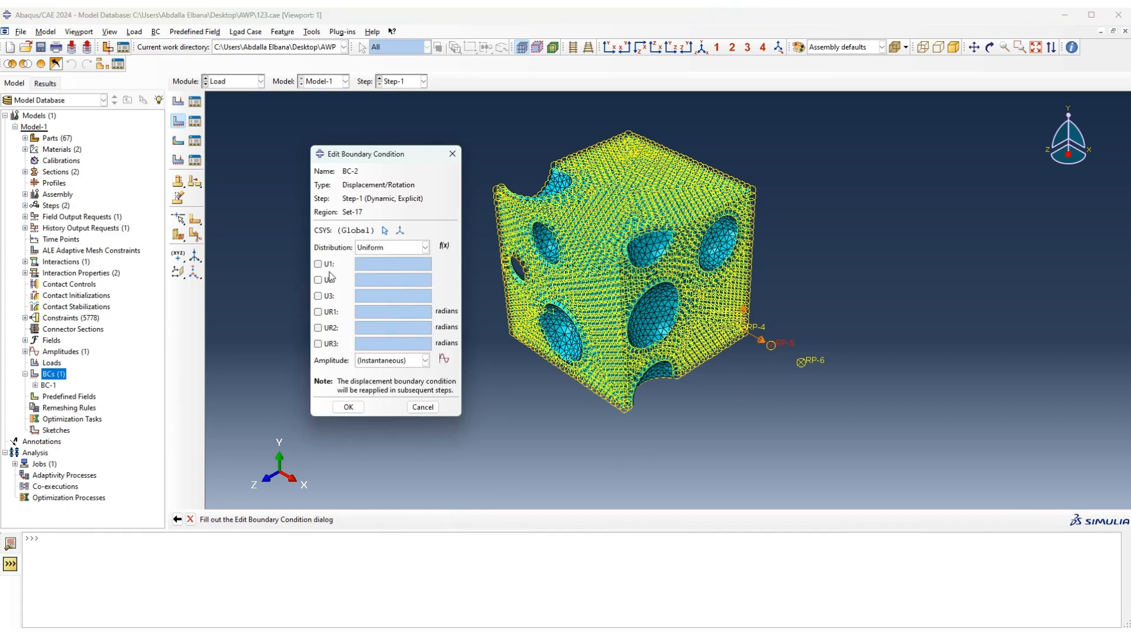
click(328, 265)
click(327, 281)
click(329, 297)
click(373, 360)
click(374, 383)
click(348, 408)
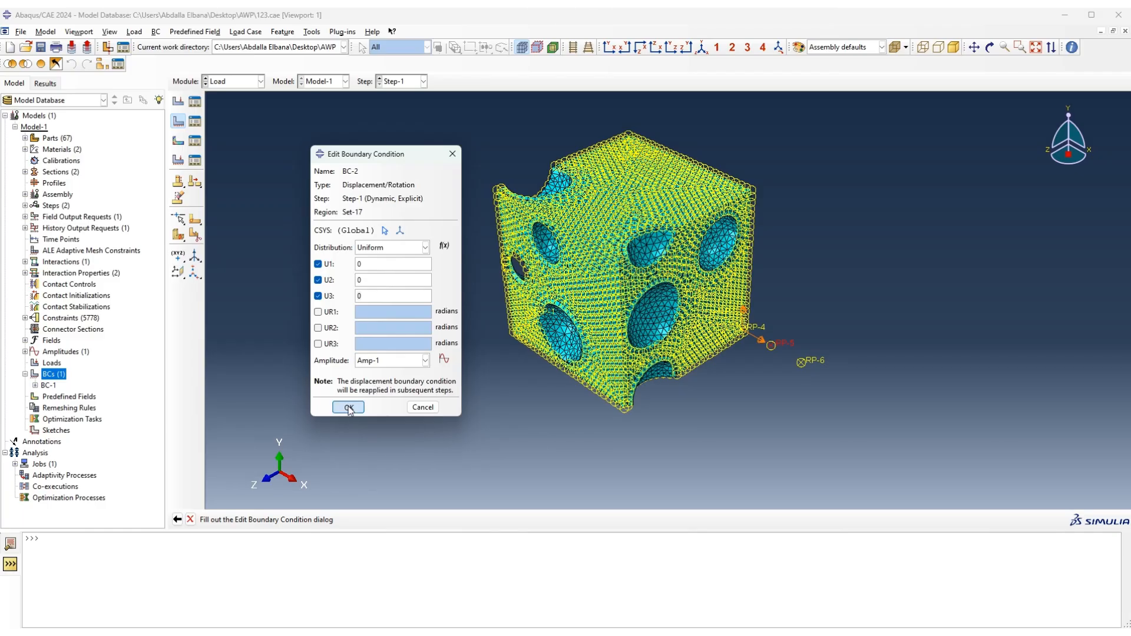
Create a Displacement/Rotation boundary condition in Step-1 on RP-6 with U1, U2 and U3 at 0 and amplitude Amp-1.
double_click(52, 376)
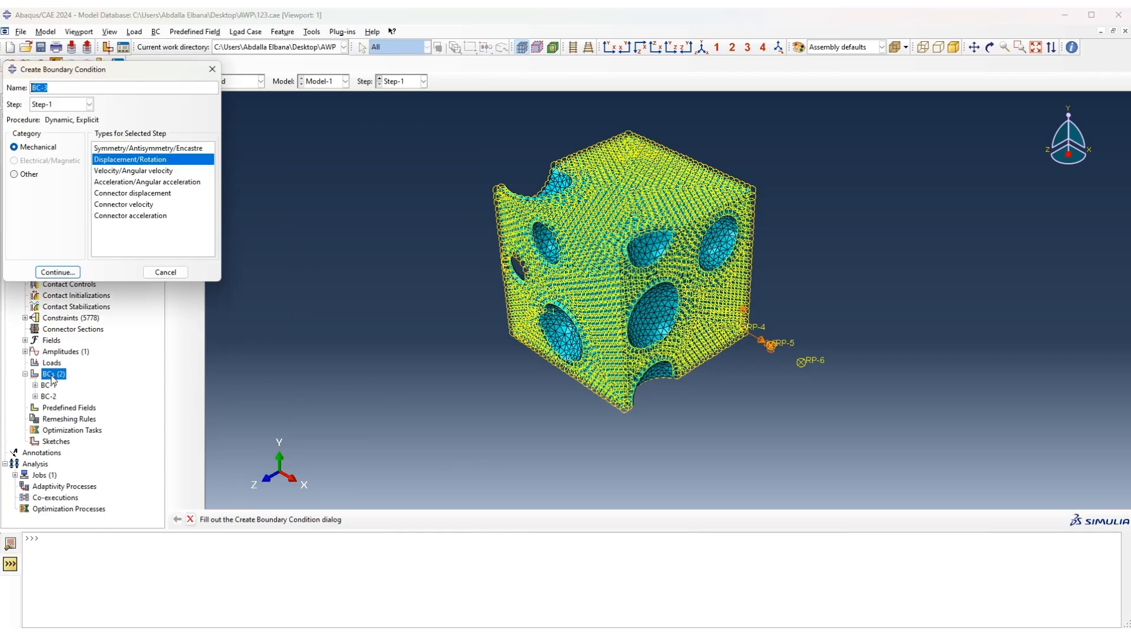
click(58, 272)
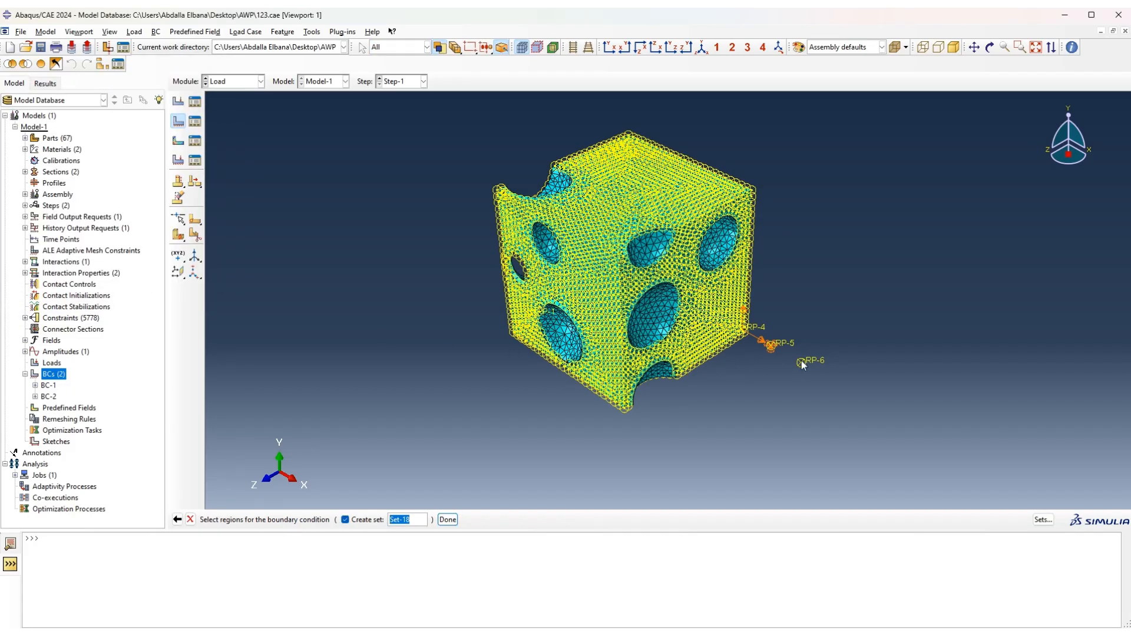
click(448, 520)
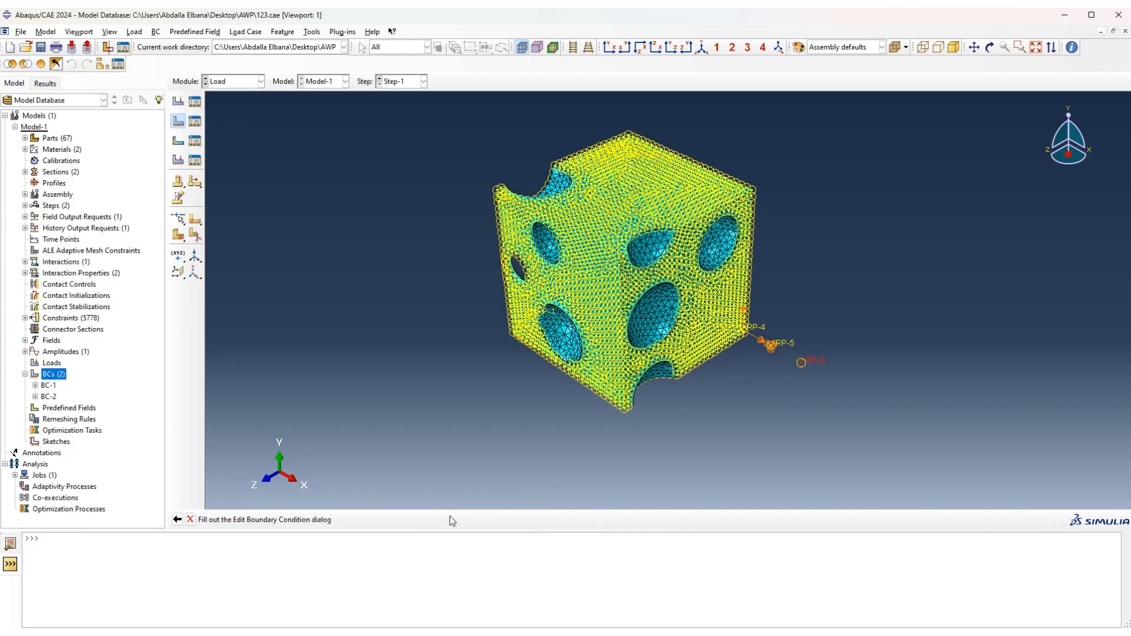
click(318, 263)
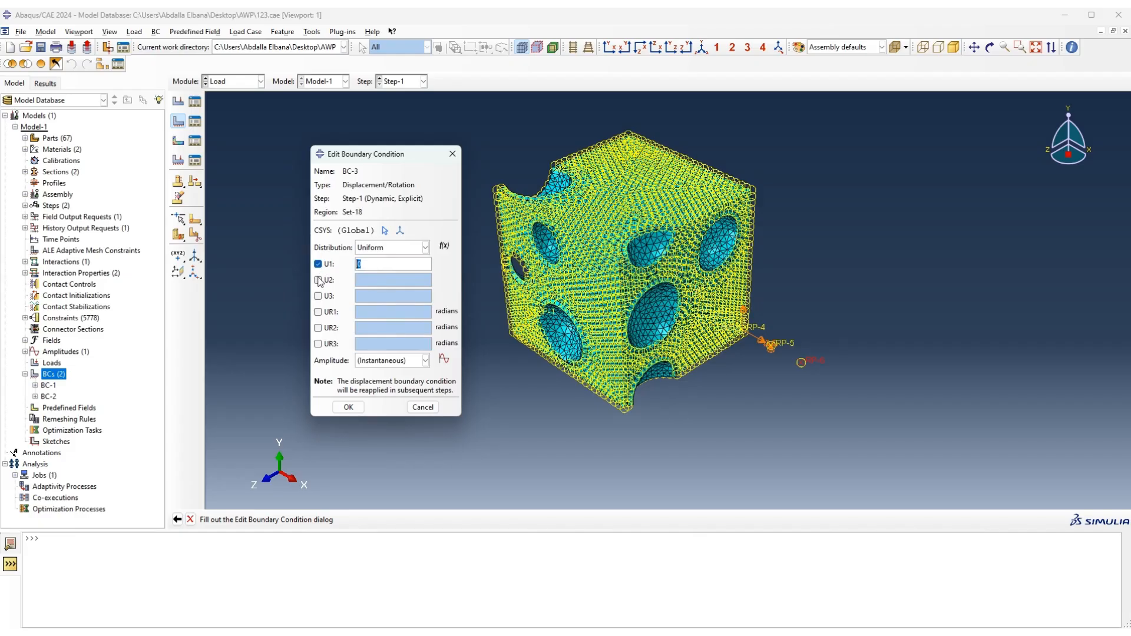
click(318, 280)
click(318, 295)
click(368, 360)
click(371, 381)
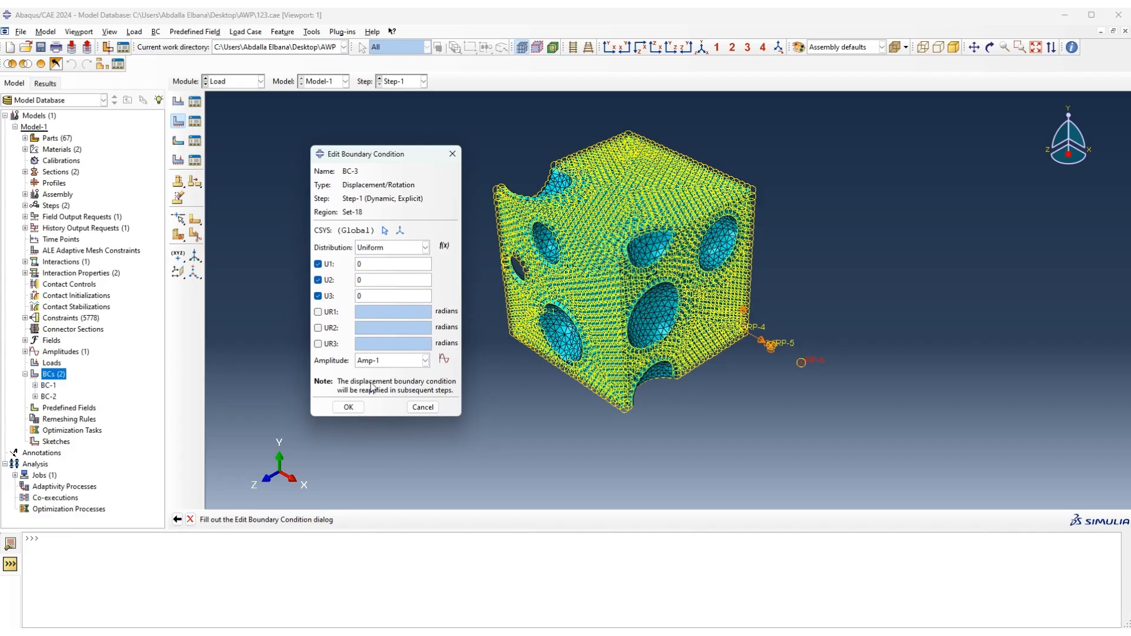
click(348, 407)
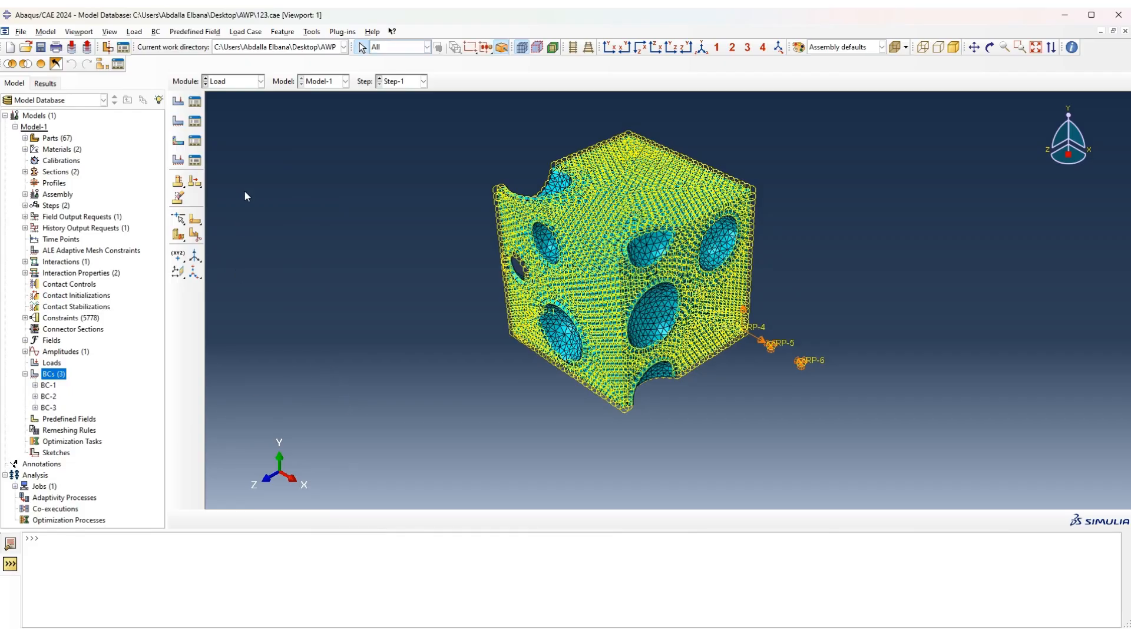
Create a second full-analysis job from Model-1 for the shear-modulus case, keeping the default settings.
click(230, 83)
click(222, 179)
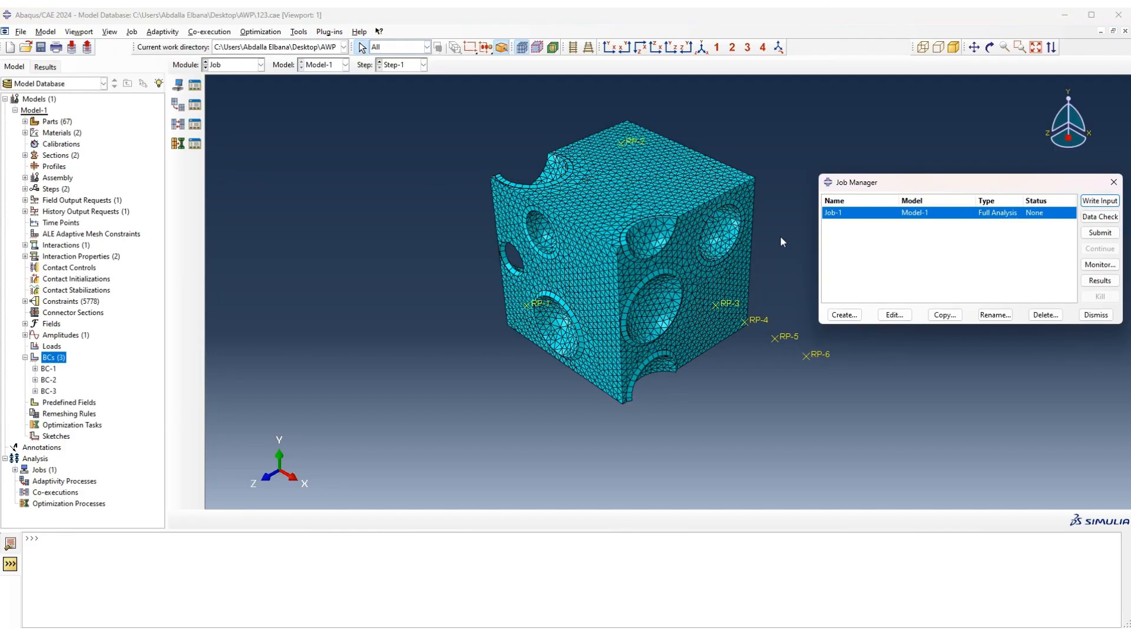
click(844, 314)
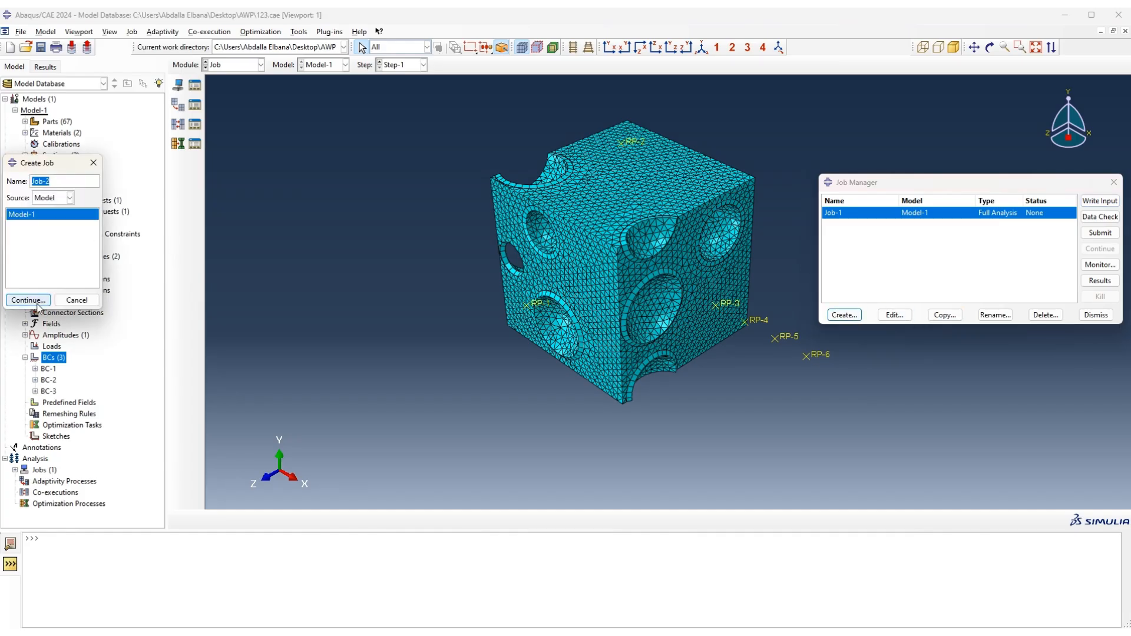
click(28, 299)
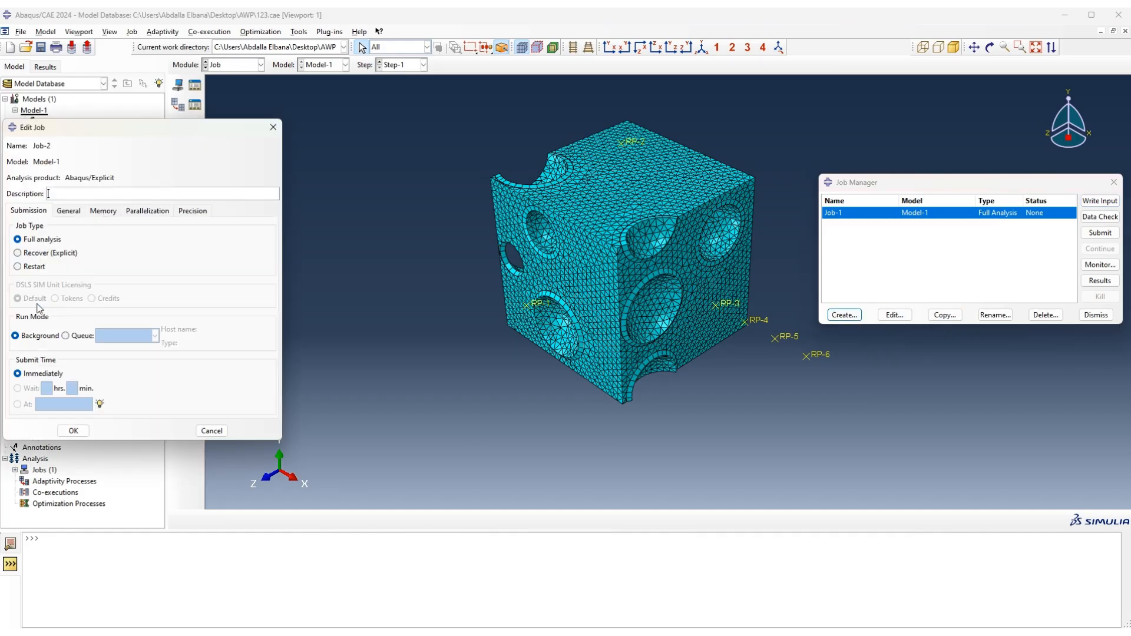
click(71, 433)
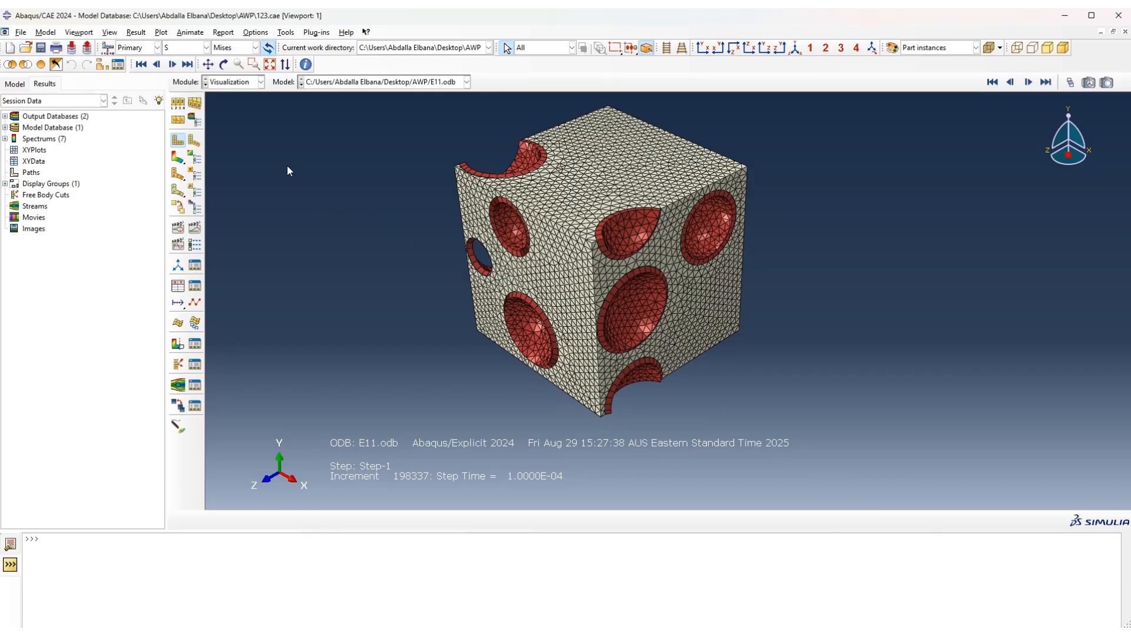
Plot the von Mises stress contours on the deformed shape of the E11.odb results.
click(178, 158)
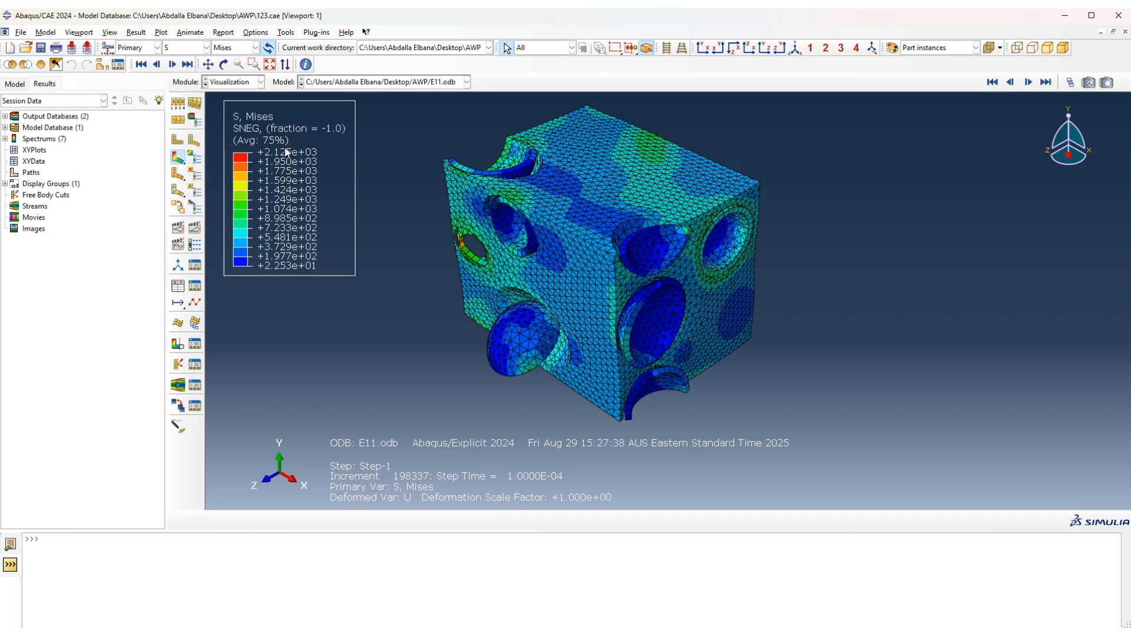
Step the E11 stress plot through the Step-1 frames, back to frame 16 and forward again to frame 20, and examine the deformation.
click(1070, 83)
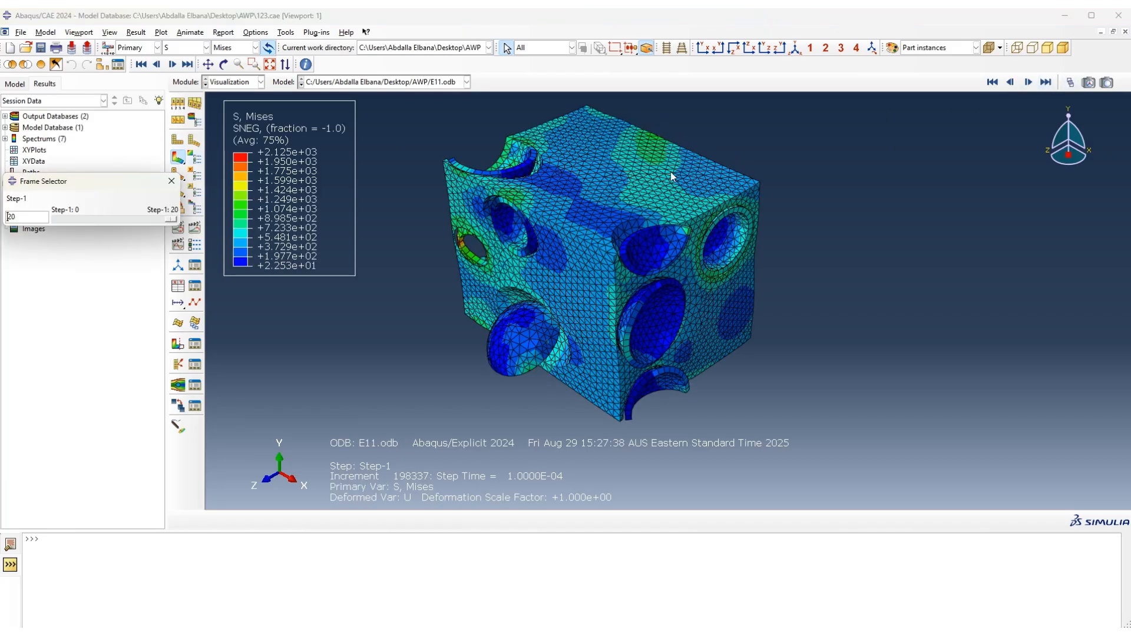
drag(170, 219, 147, 228)
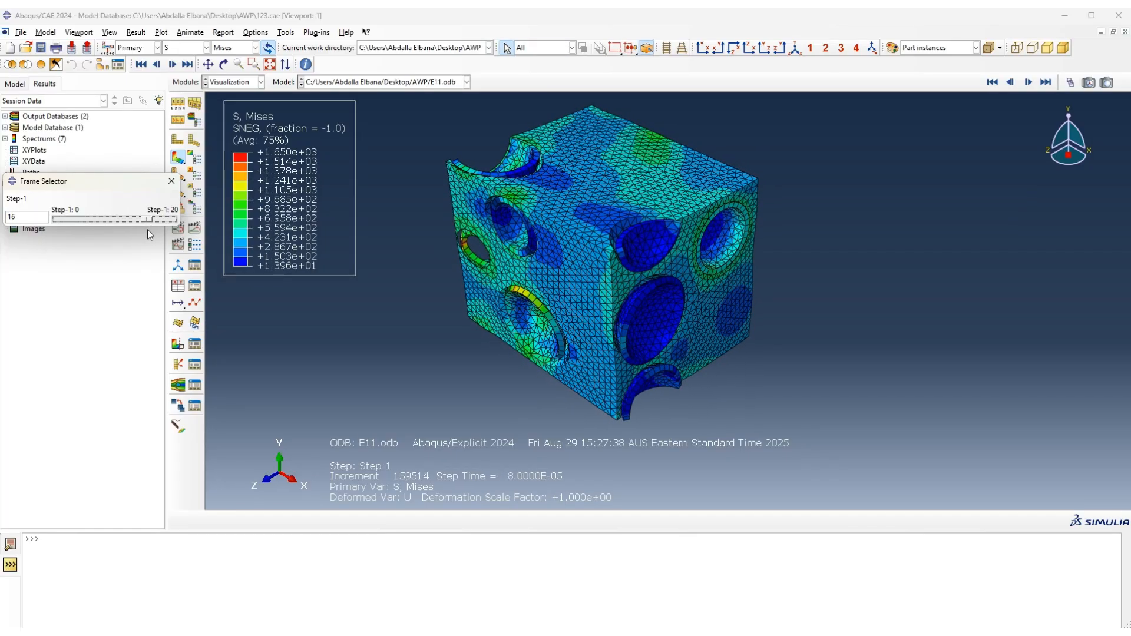
ctrl+alt+drag(589, 328, 642, 272)
key(Escape)
drag(146, 219, 167, 221)
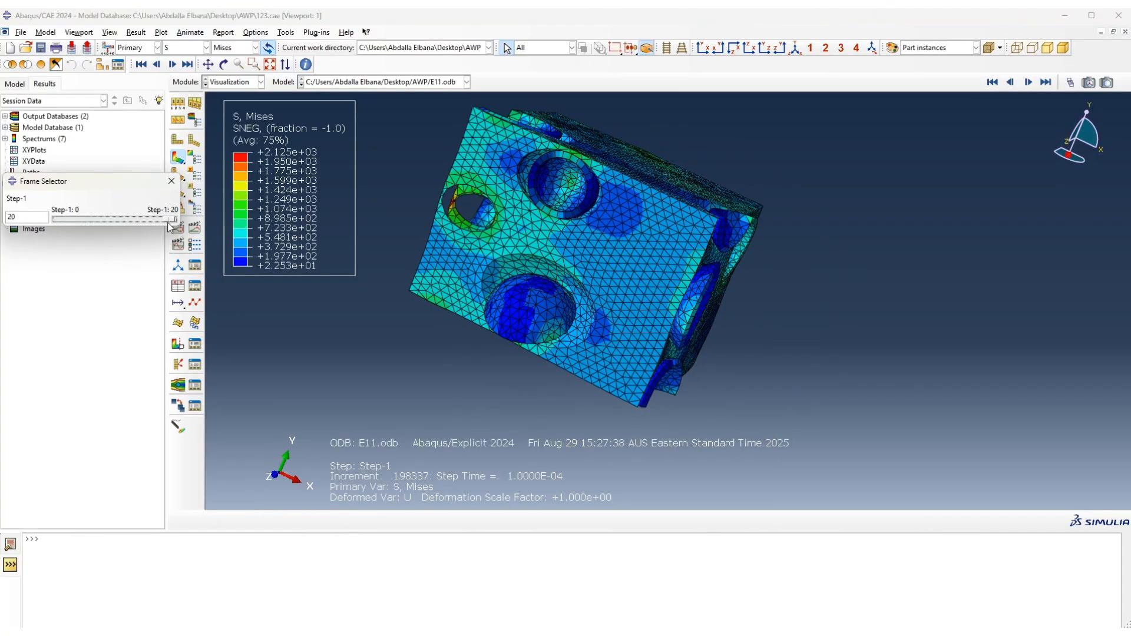
click(172, 181)
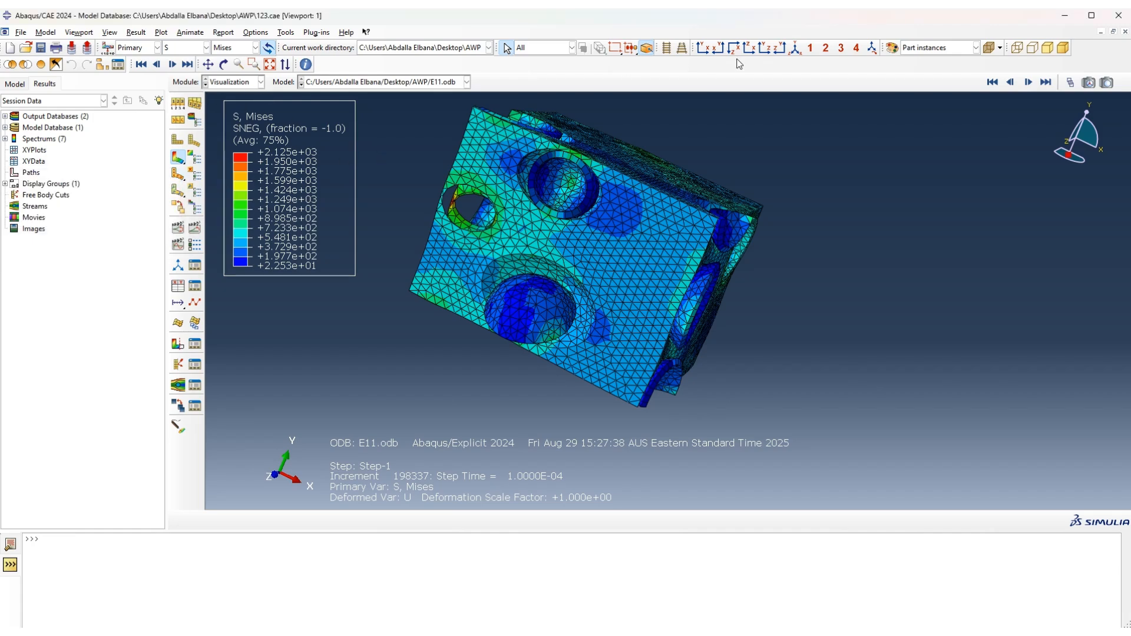
Play and stop a scale factor animation of the E11 stress contours, seen in the XY plane.
click(701, 49)
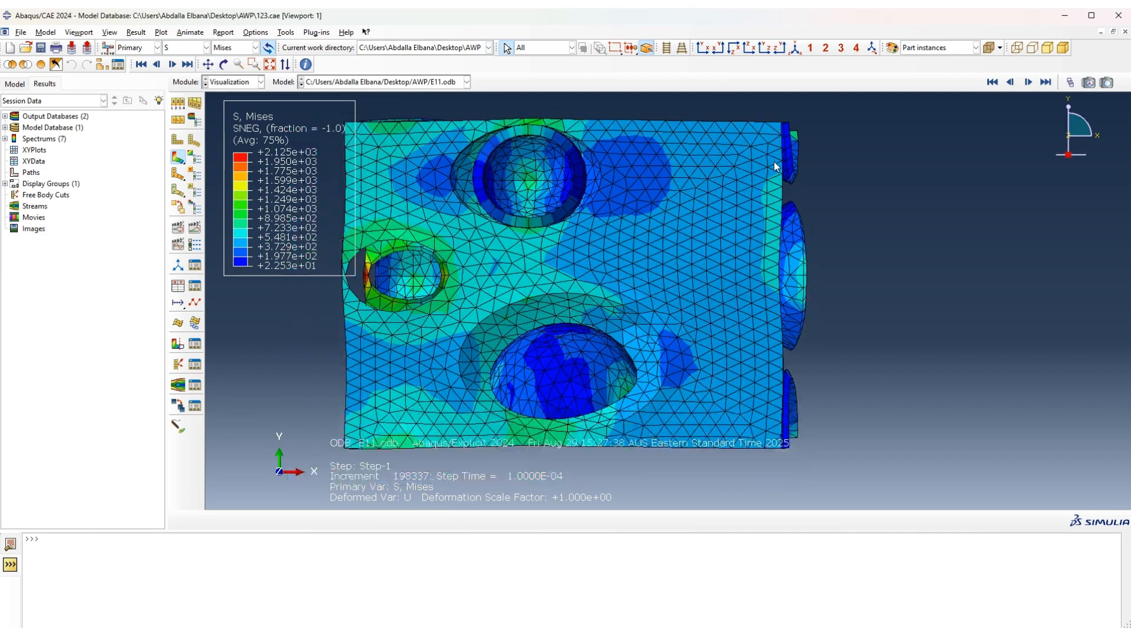
drag(178, 158, 228, 161)
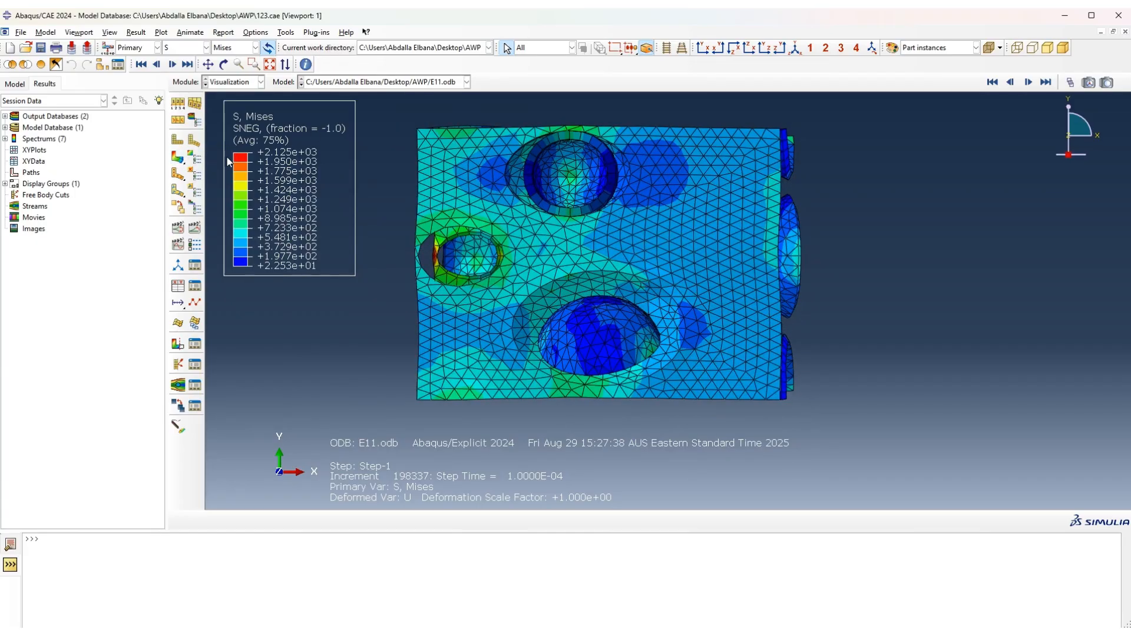
click(178, 228)
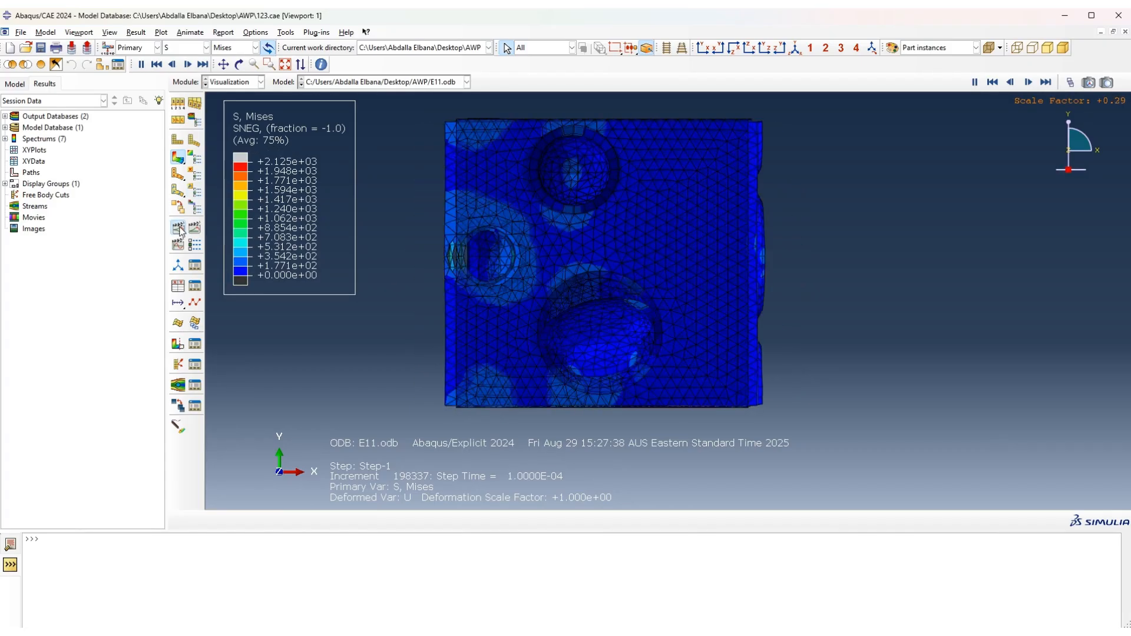
click(179, 229)
Plot the von Mises stress contours on the deformed shape of the G12.odb results, with color coding by part instances.
click(390, 82)
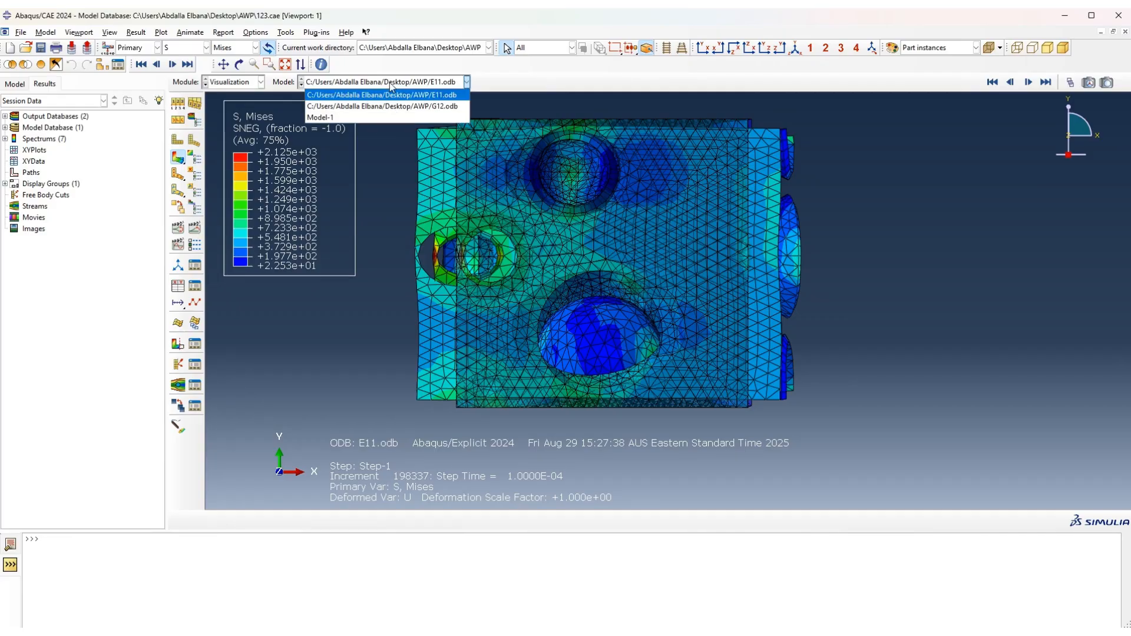
click(383, 105)
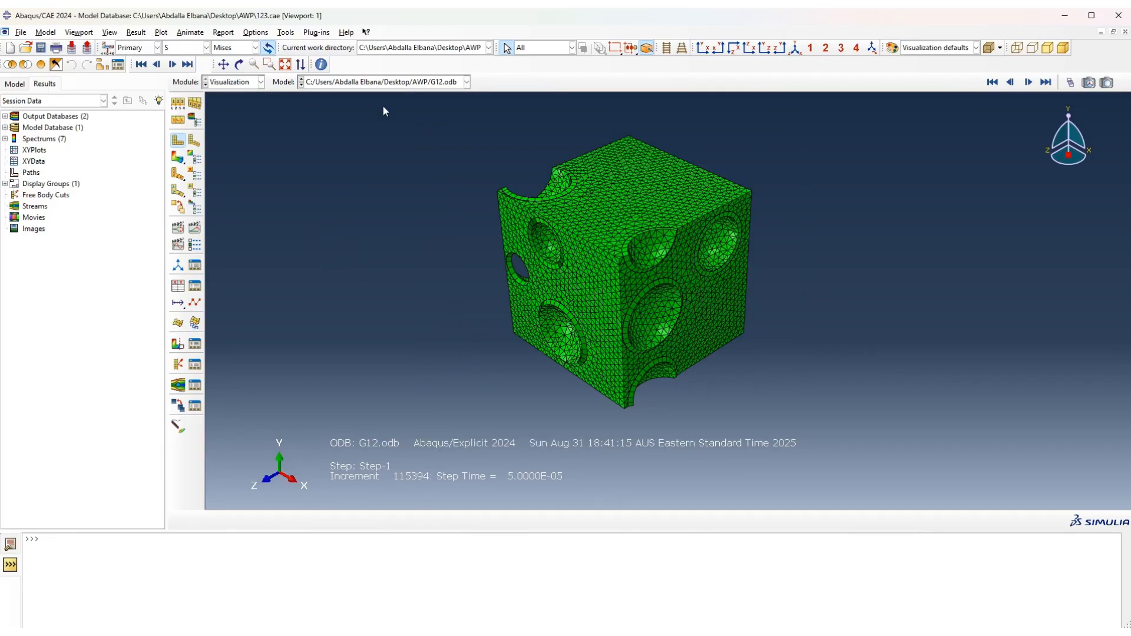
click(950, 48)
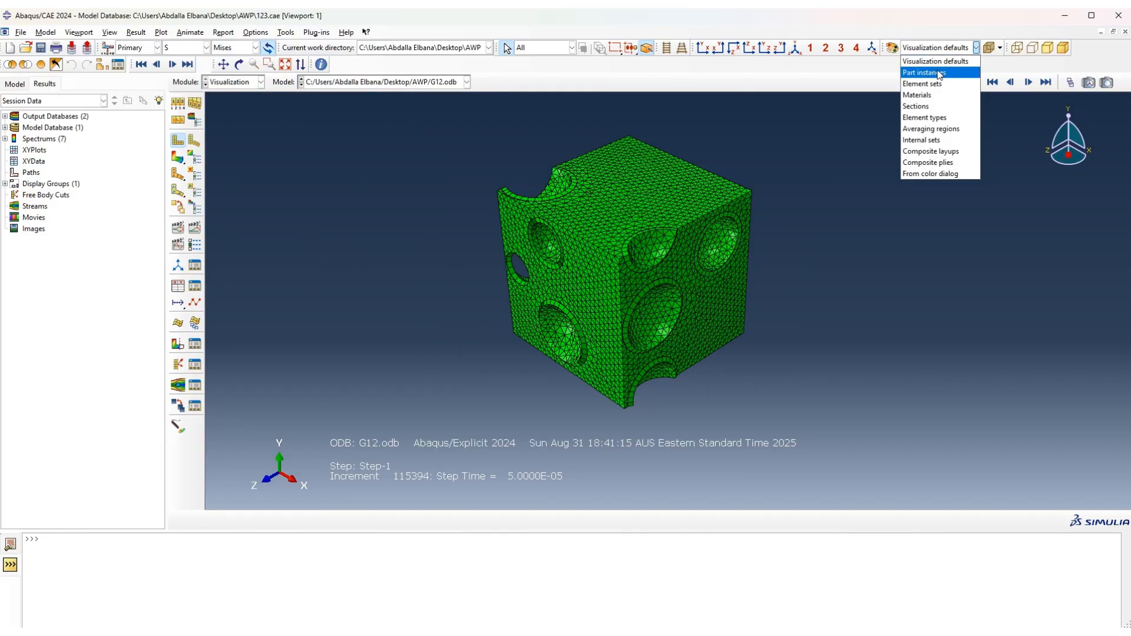
click(931, 70)
click(179, 158)
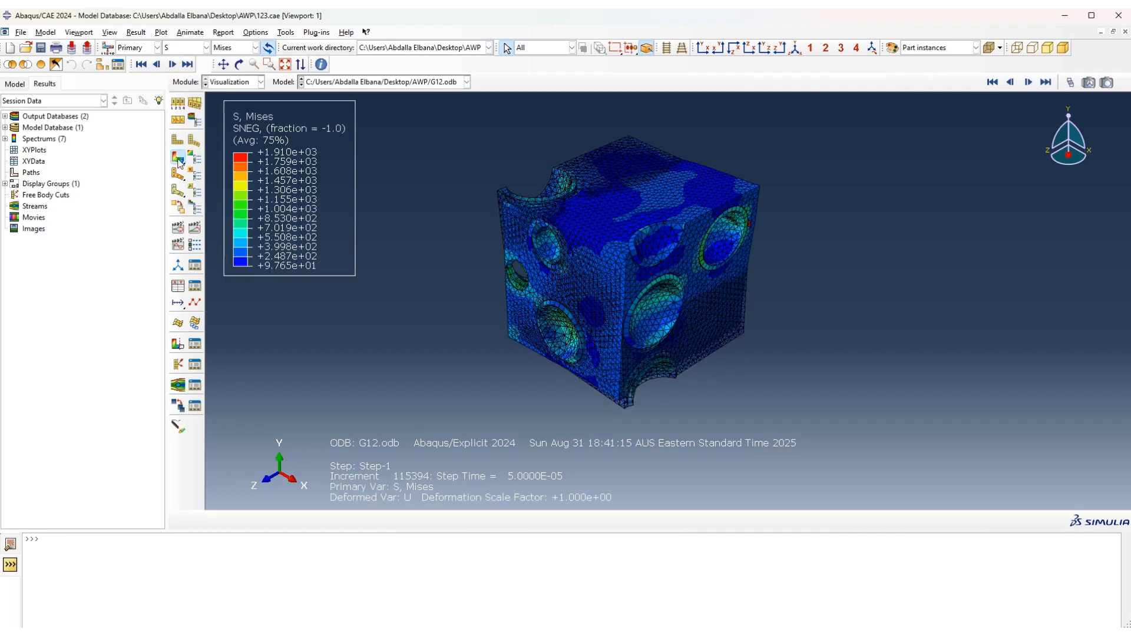
Examine the G12 shear deformation at frame 10 of Step-1 in the XY plane using the frame selector.
click(1070, 82)
mouse_move(170, 219)
mouse_down()
mouse_move(65, 220)
mouse_move(176, 222)
mouse_up()
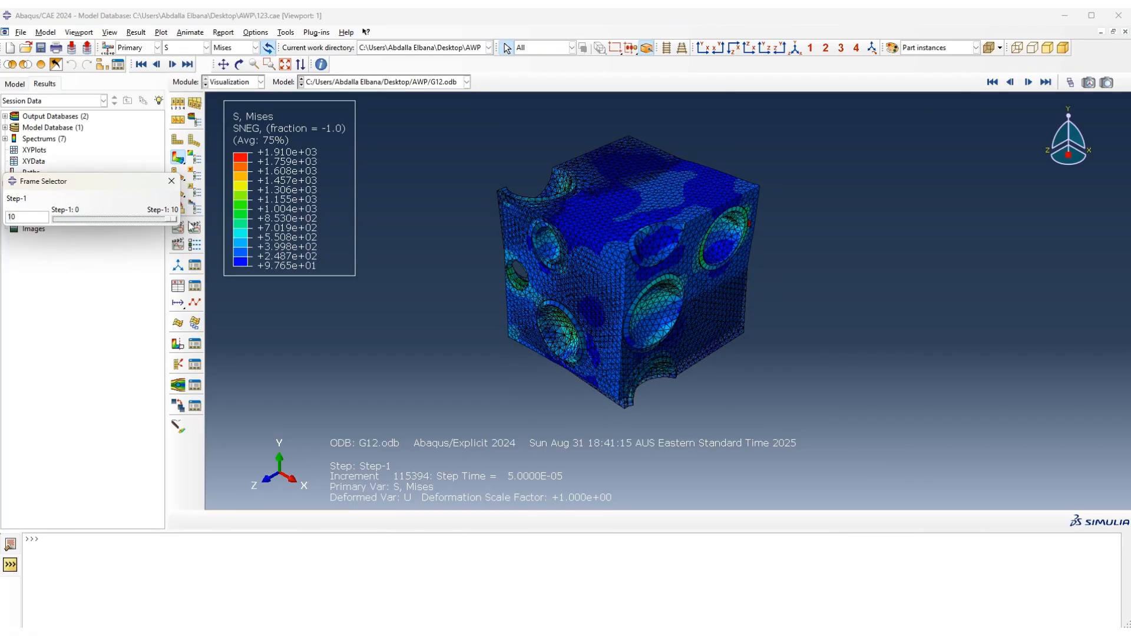
click(711, 48)
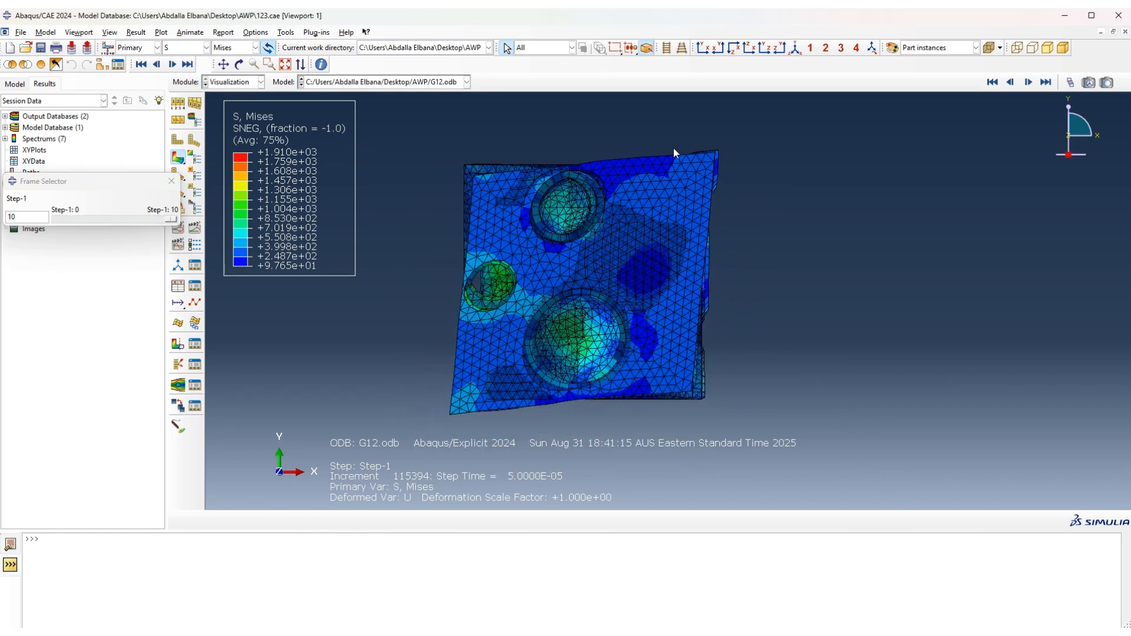
click(172, 181)
Play and stop a scale factor animation of the G12 stress contours, and inspect the sheared cube from an oblique angle.
click(178, 228)
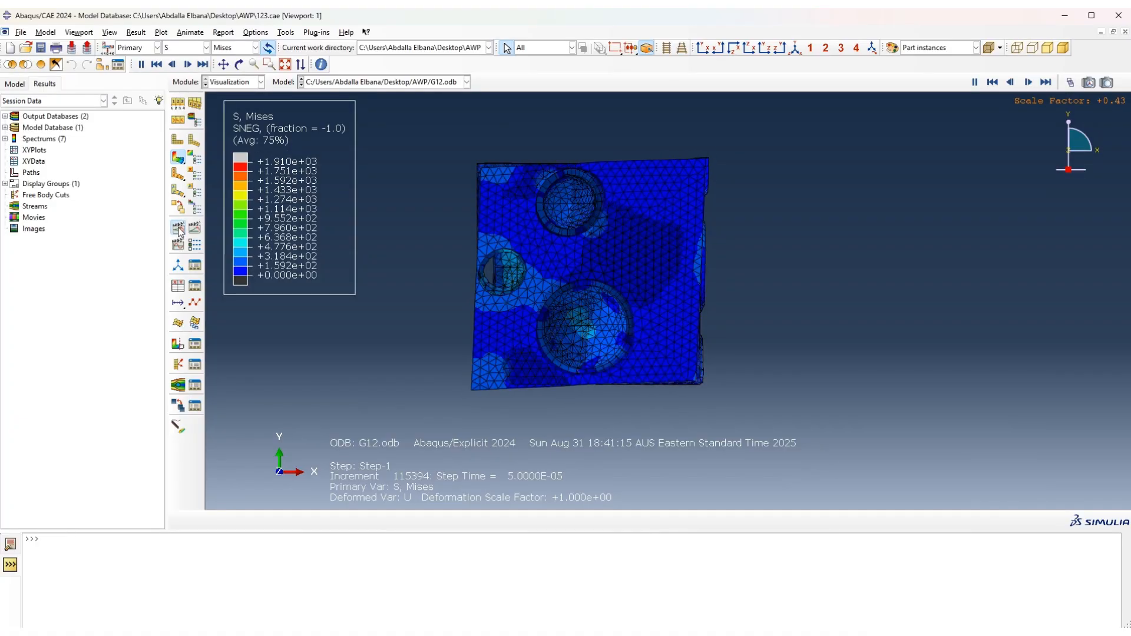
click(178, 228)
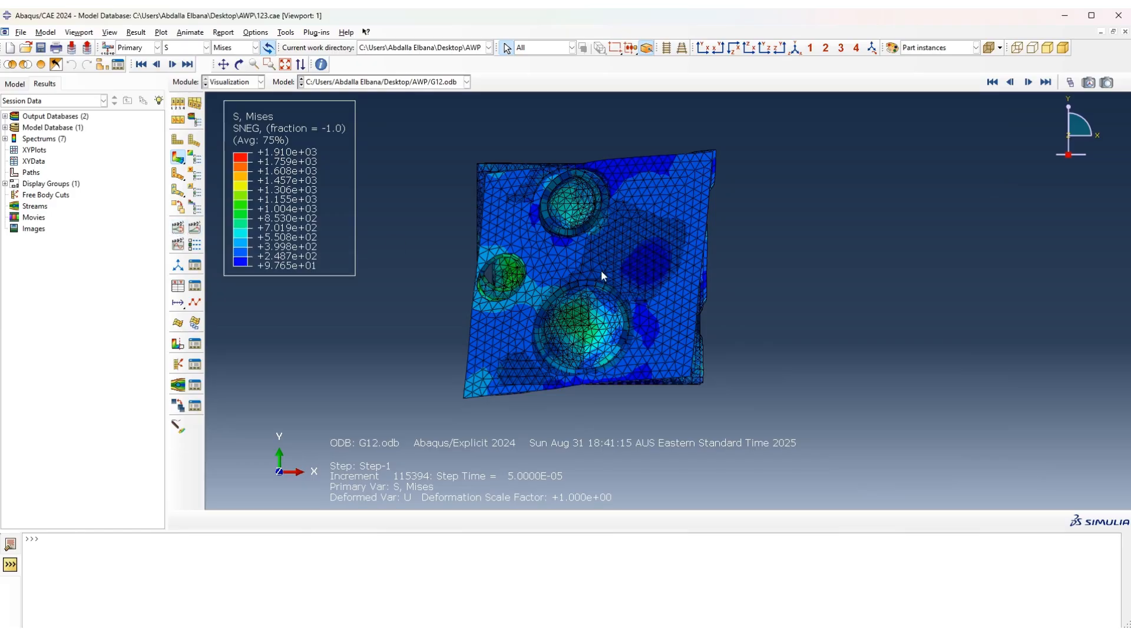
ctrl+alt+drag(569, 279, 637, 328)
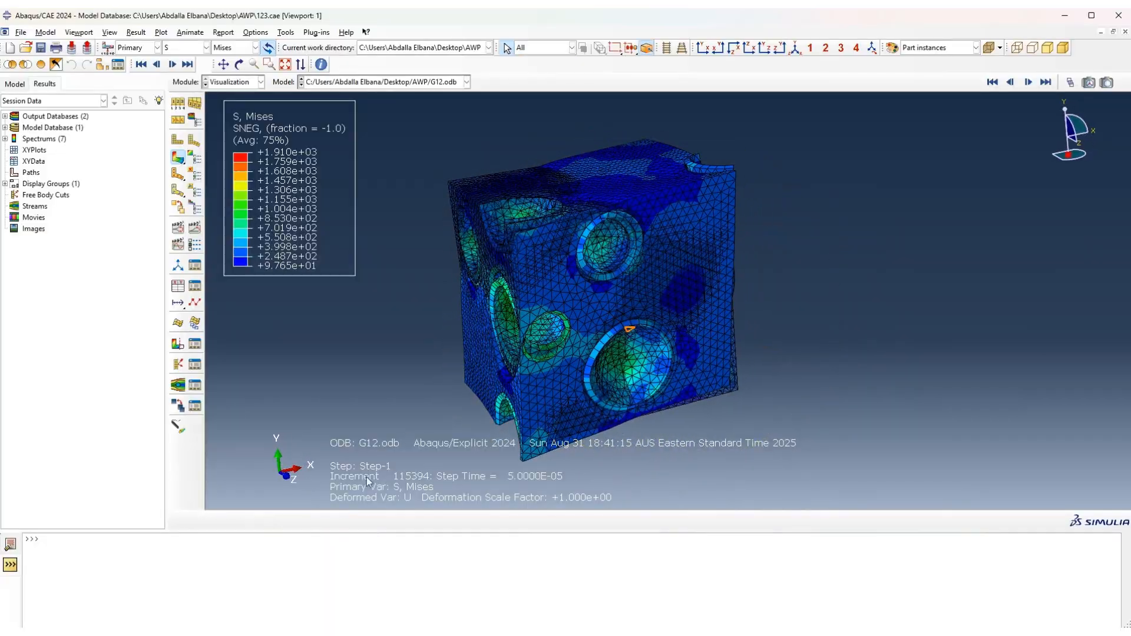